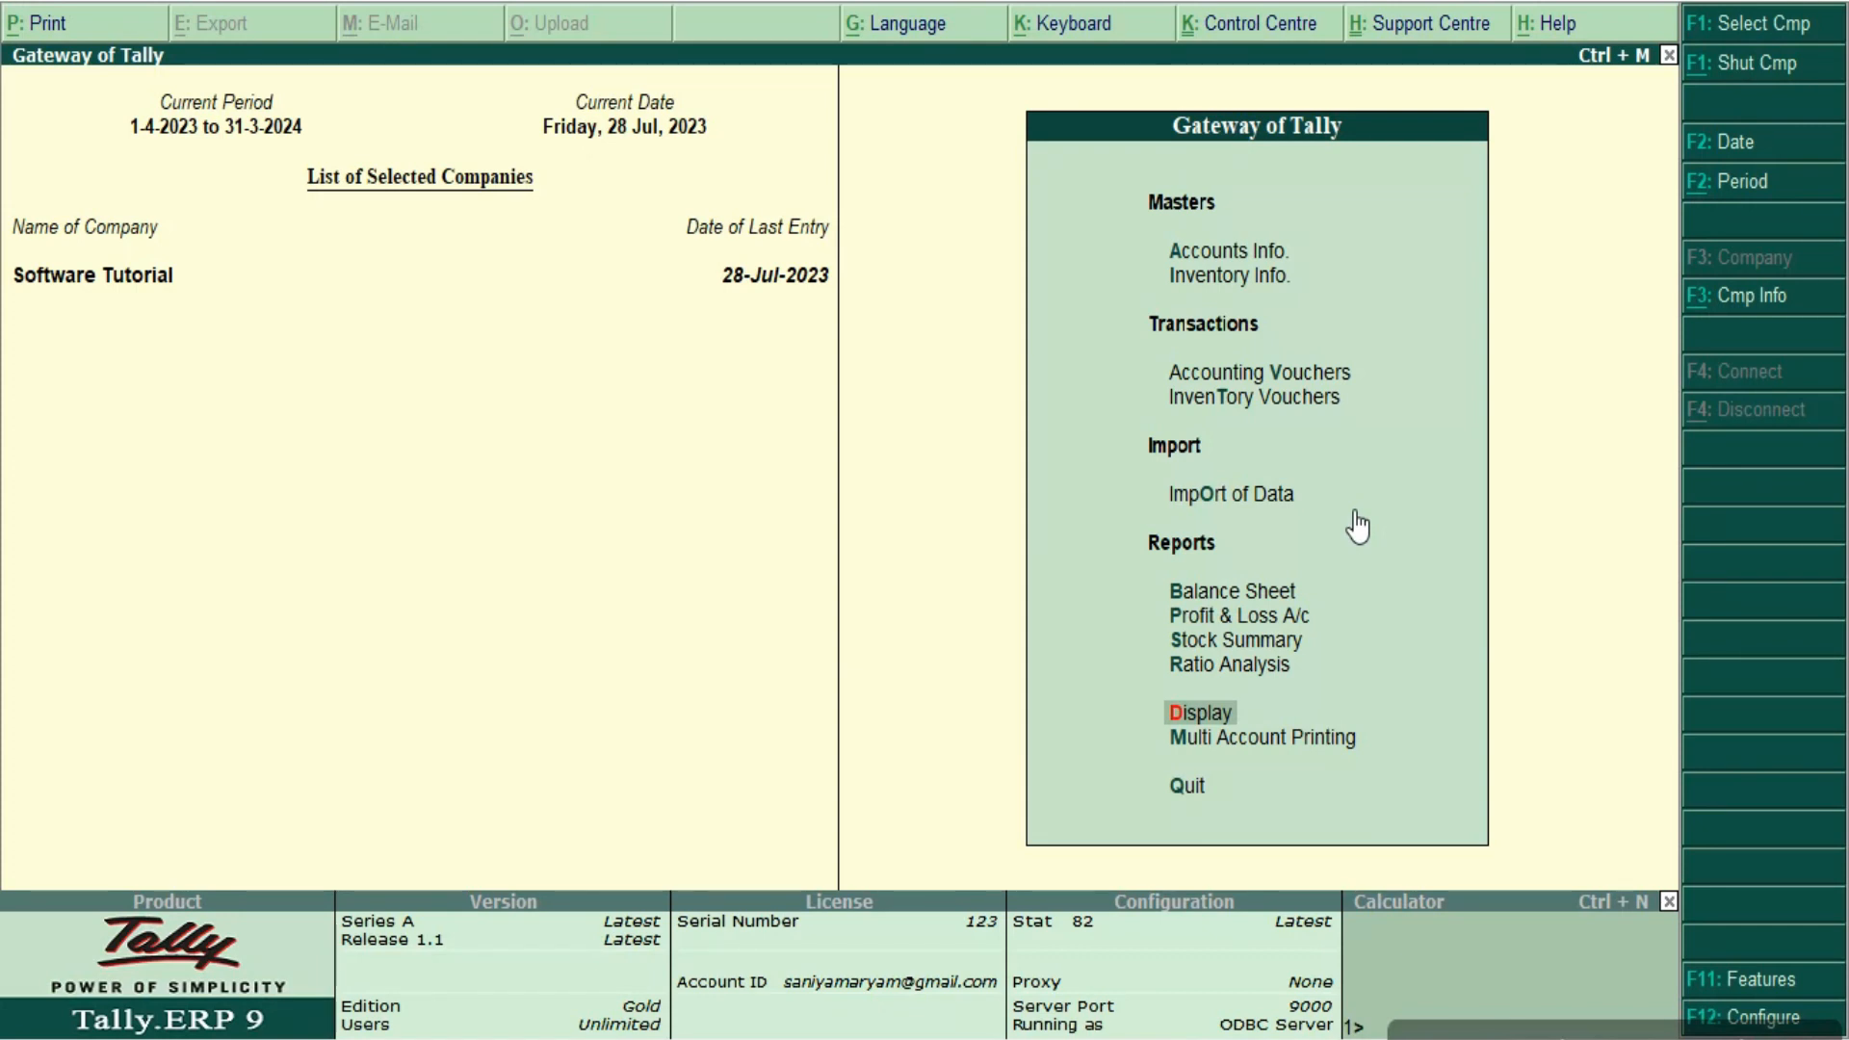
# - Enable Maintain Cost Centres in the company's accounting features, starting from the accounting voucher screen
pyautogui.click(1254, 386)
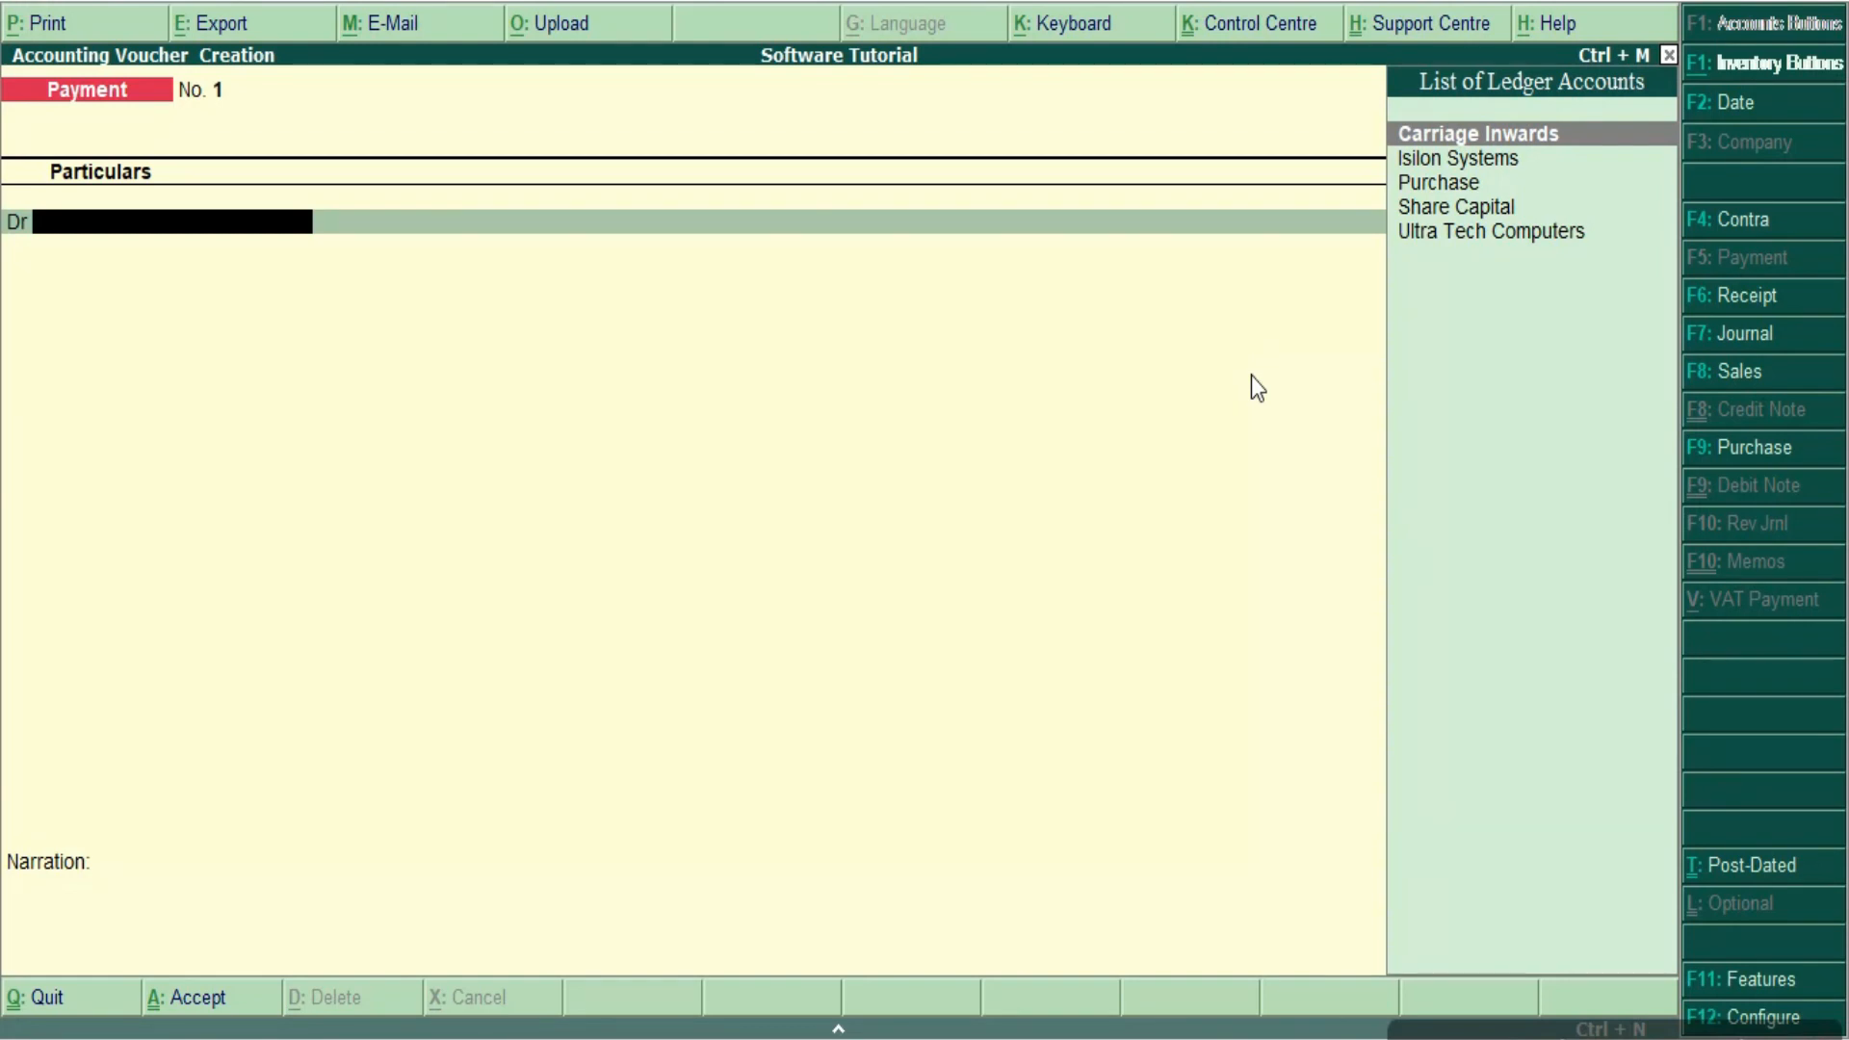
pyautogui.press('F11')
pyautogui.press('Return')
pyautogui.press('Return')
pyautogui.press('Return')
pyautogui.press('Return')
pyautogui.press('Return')
pyautogui.press('Return')
pyautogui.press('Return')
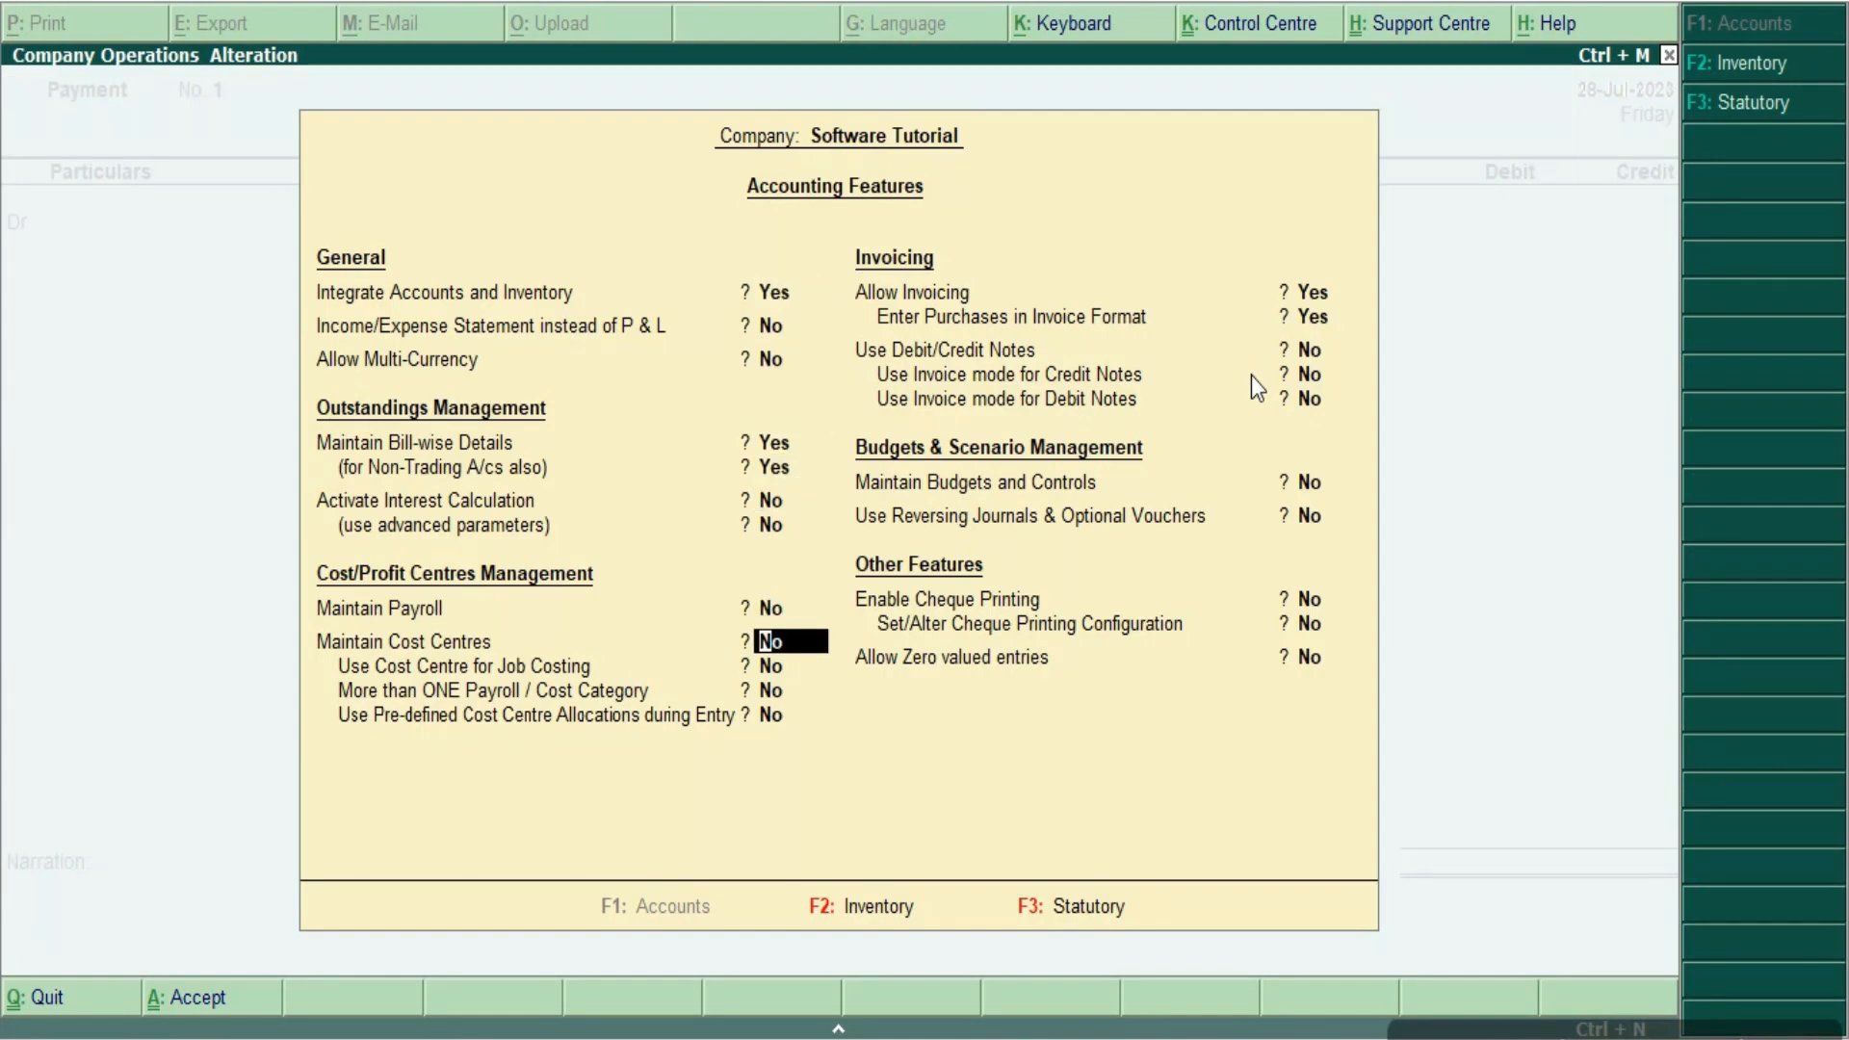
pyautogui.write('yes')
pyautogui.press('Return')
# - Allow more than one payroll or cost category, save the accounting features and return to the Gateway of Tally
pyautogui.press('Return')
pyautogui.write('yes')
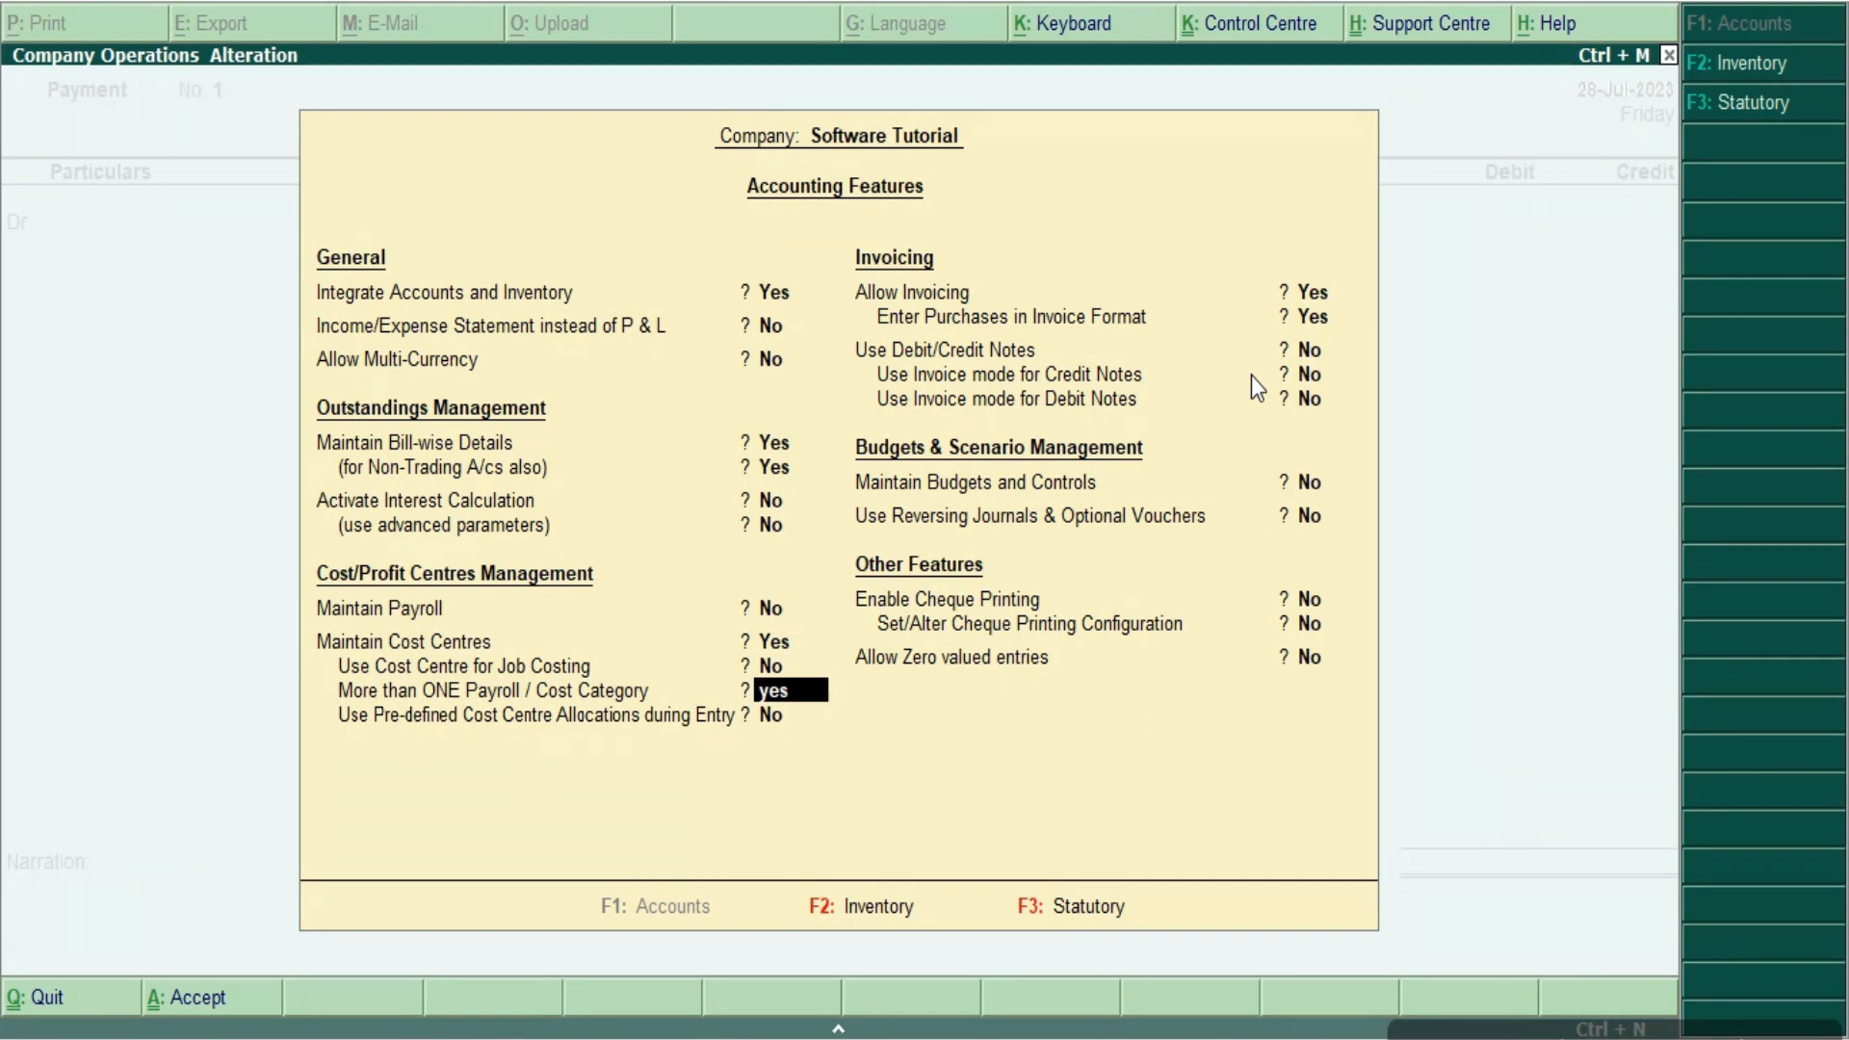
pyautogui.press('Return')
pyautogui.press('Return')
pyautogui.press('Return')
pyautogui.press('Return')
pyautogui.press('Return')
pyautogui.press('Return')
pyautogui.press('Return')
pyautogui.press('Return')
pyautogui.press('Return')
pyautogui.press('Return')
pyautogui.press('Escape')
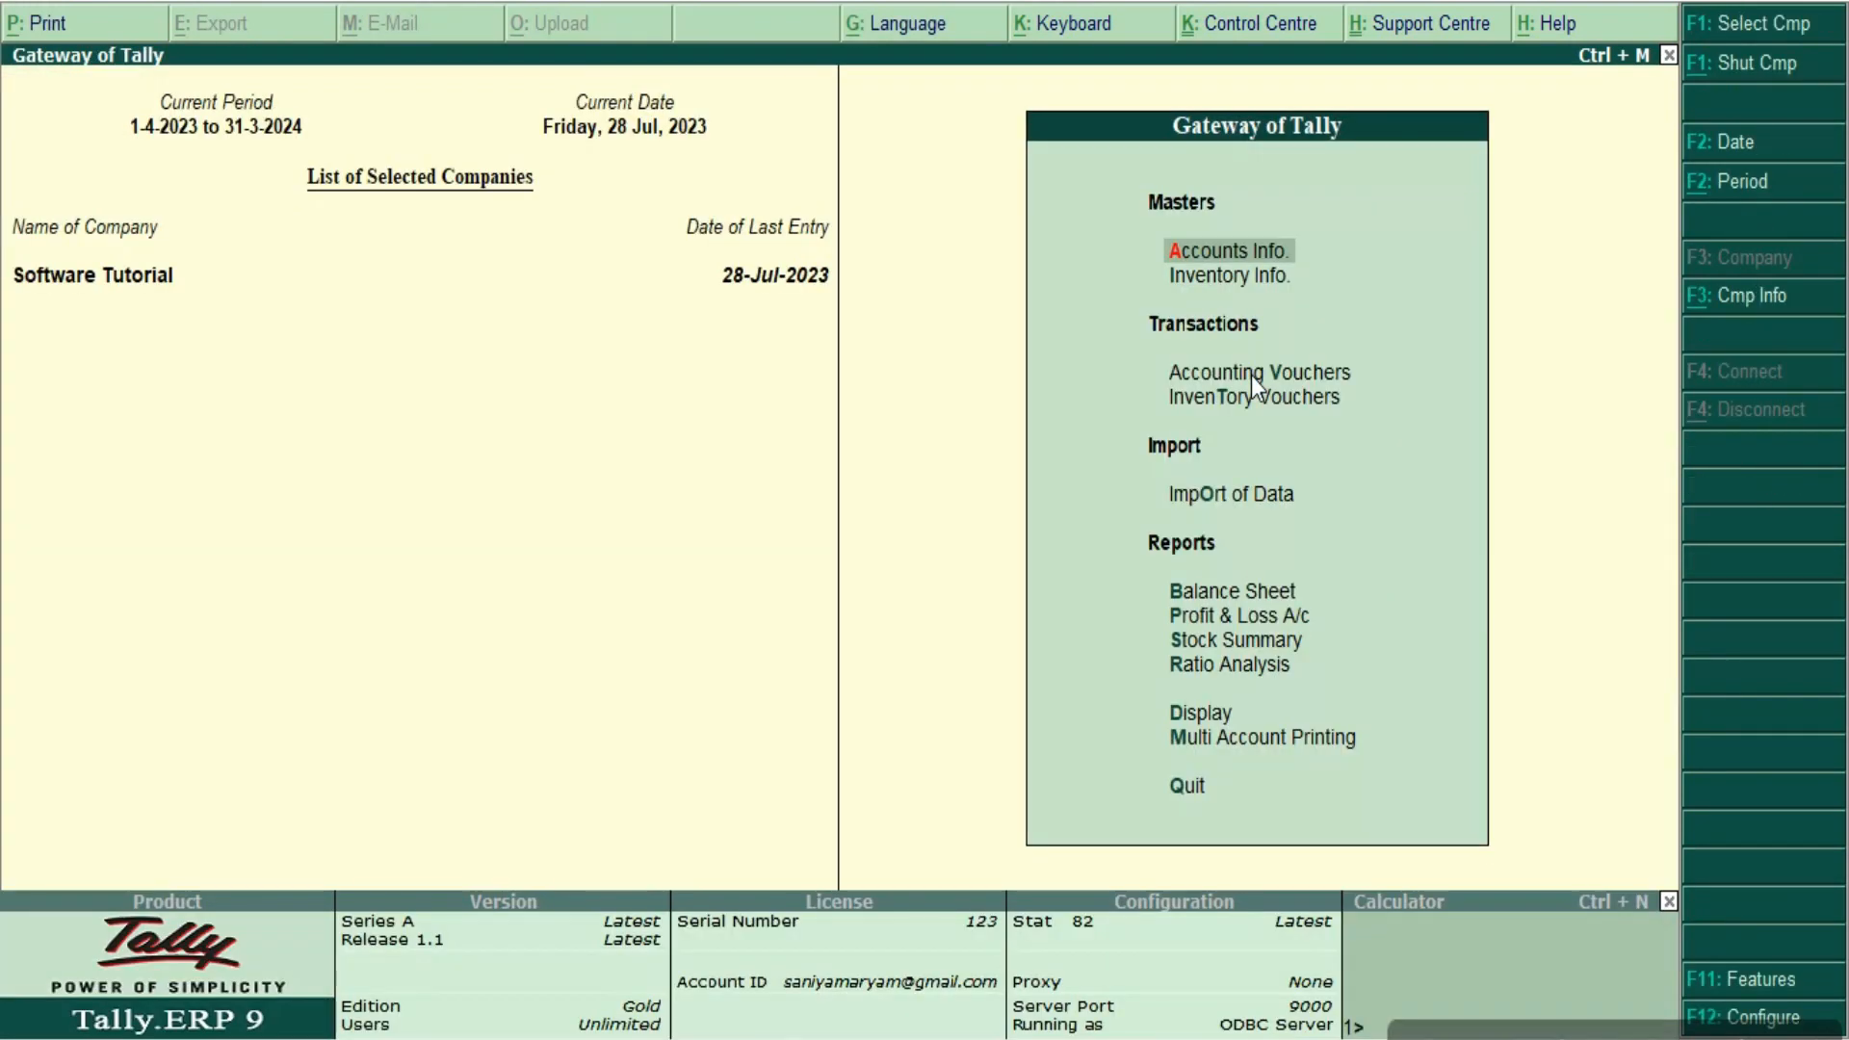
# - Examine the list of existing cost categories in the accounts masters without opening one
pyautogui.press('Return')
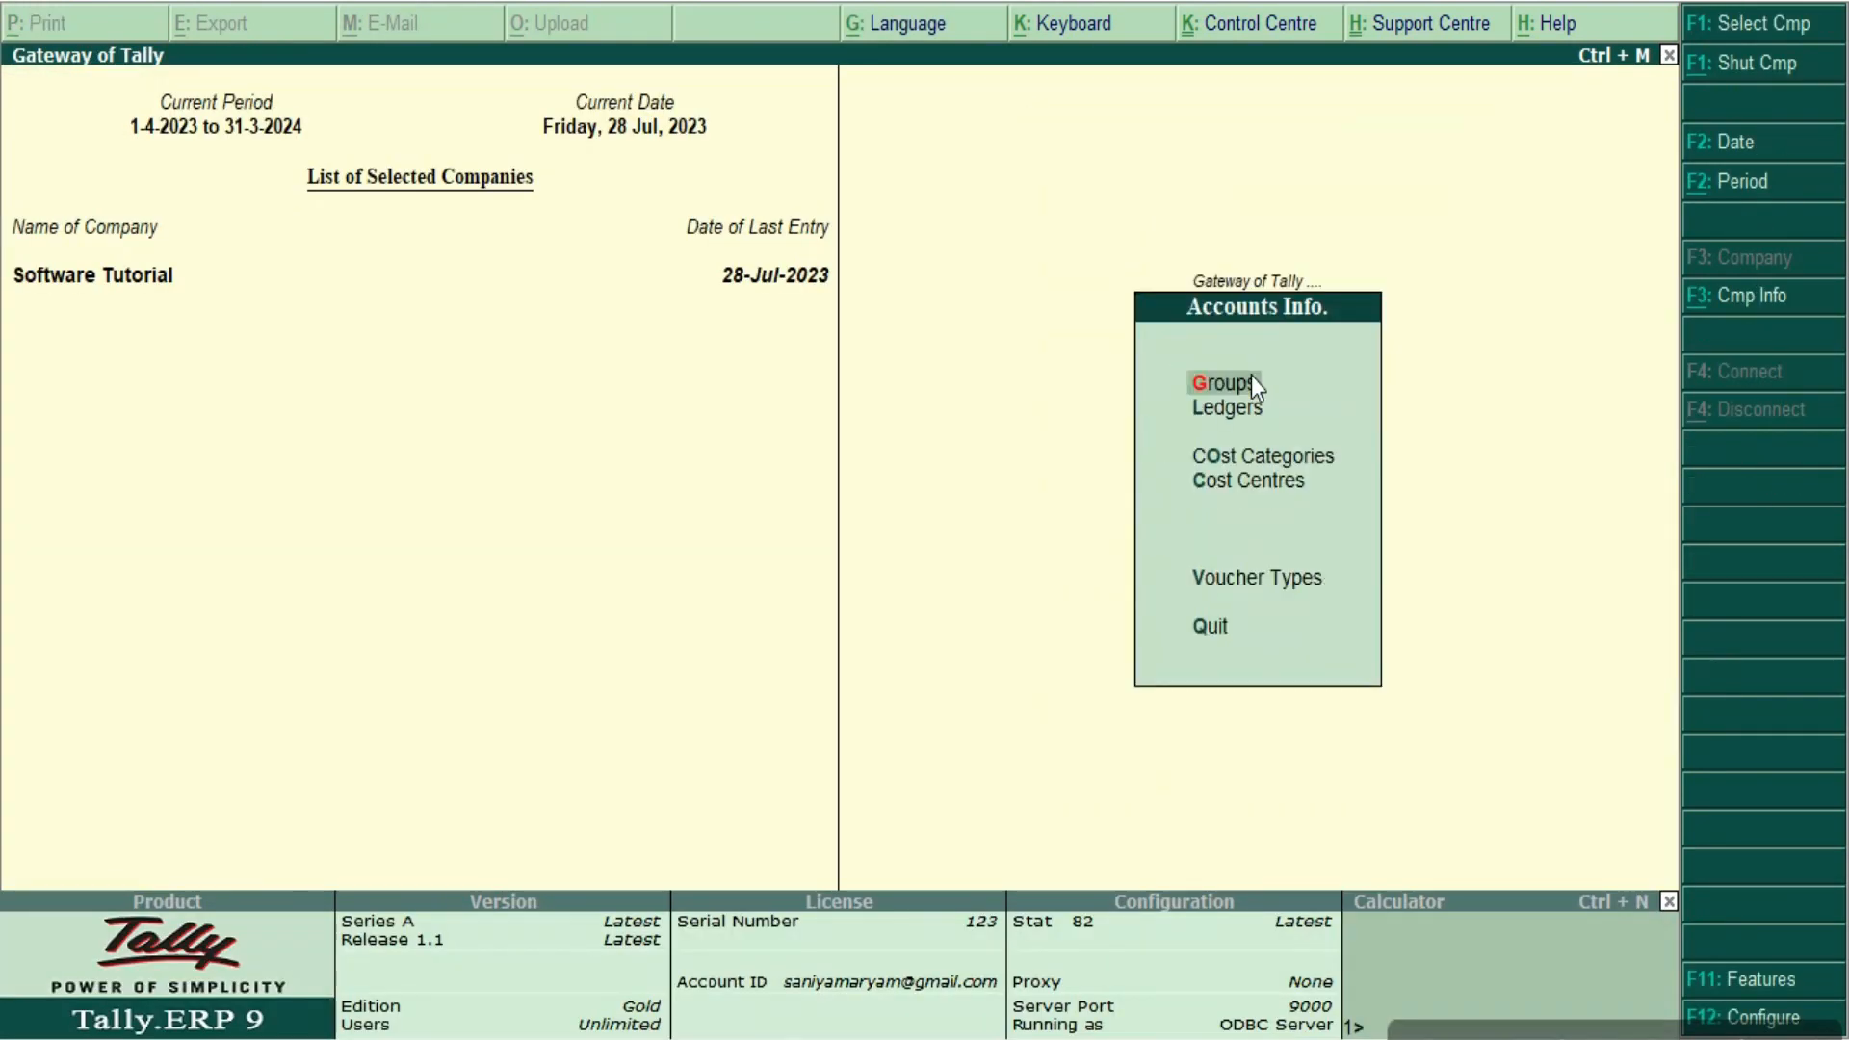
pyautogui.press('Down')
pyautogui.press('Down')
pyautogui.press('Down')
pyautogui.press('Up')
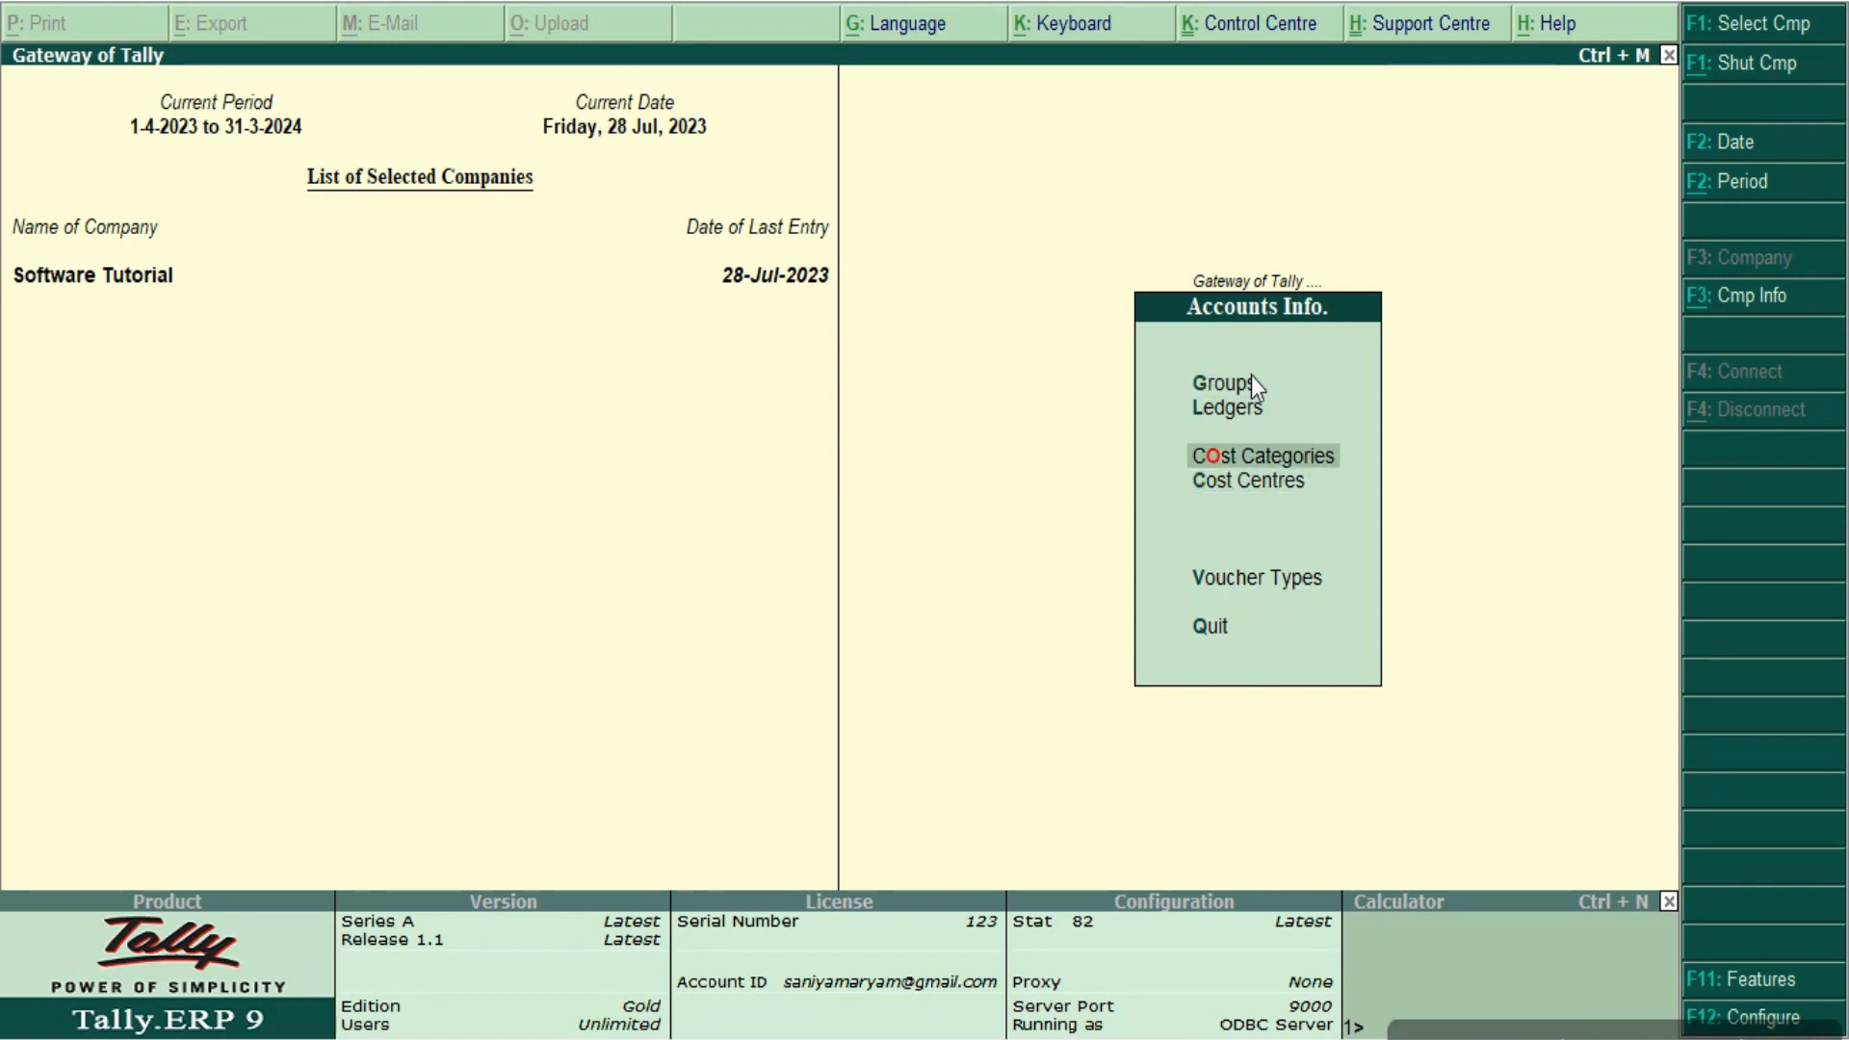
pyautogui.press('Down')
pyautogui.press('Up')
pyautogui.press('Return')
pyautogui.press('Down')
pyautogui.press('Return')
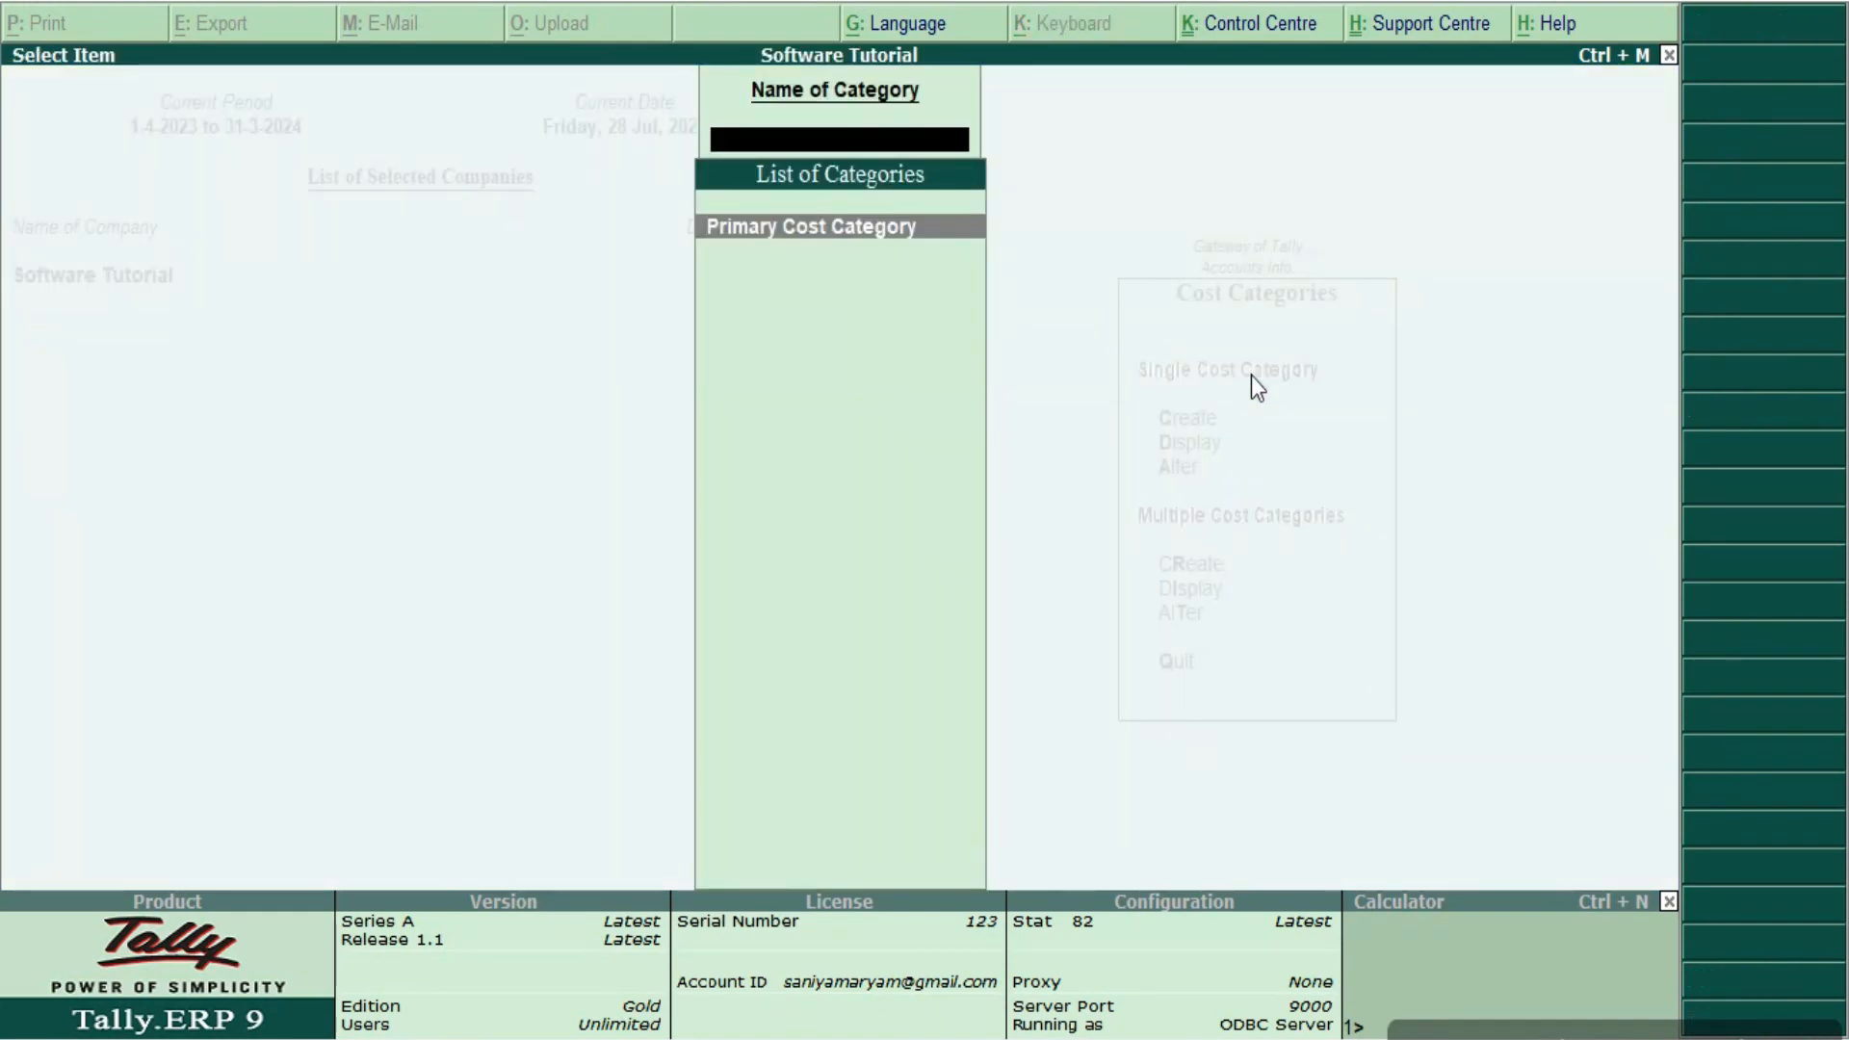
pyautogui.press('Escape')
pyautogui.press('Escape')
# - Start a single cost centre in Primary Cost Category, named with the first employee's name followed by " -3500"
pyautogui.press('Down')
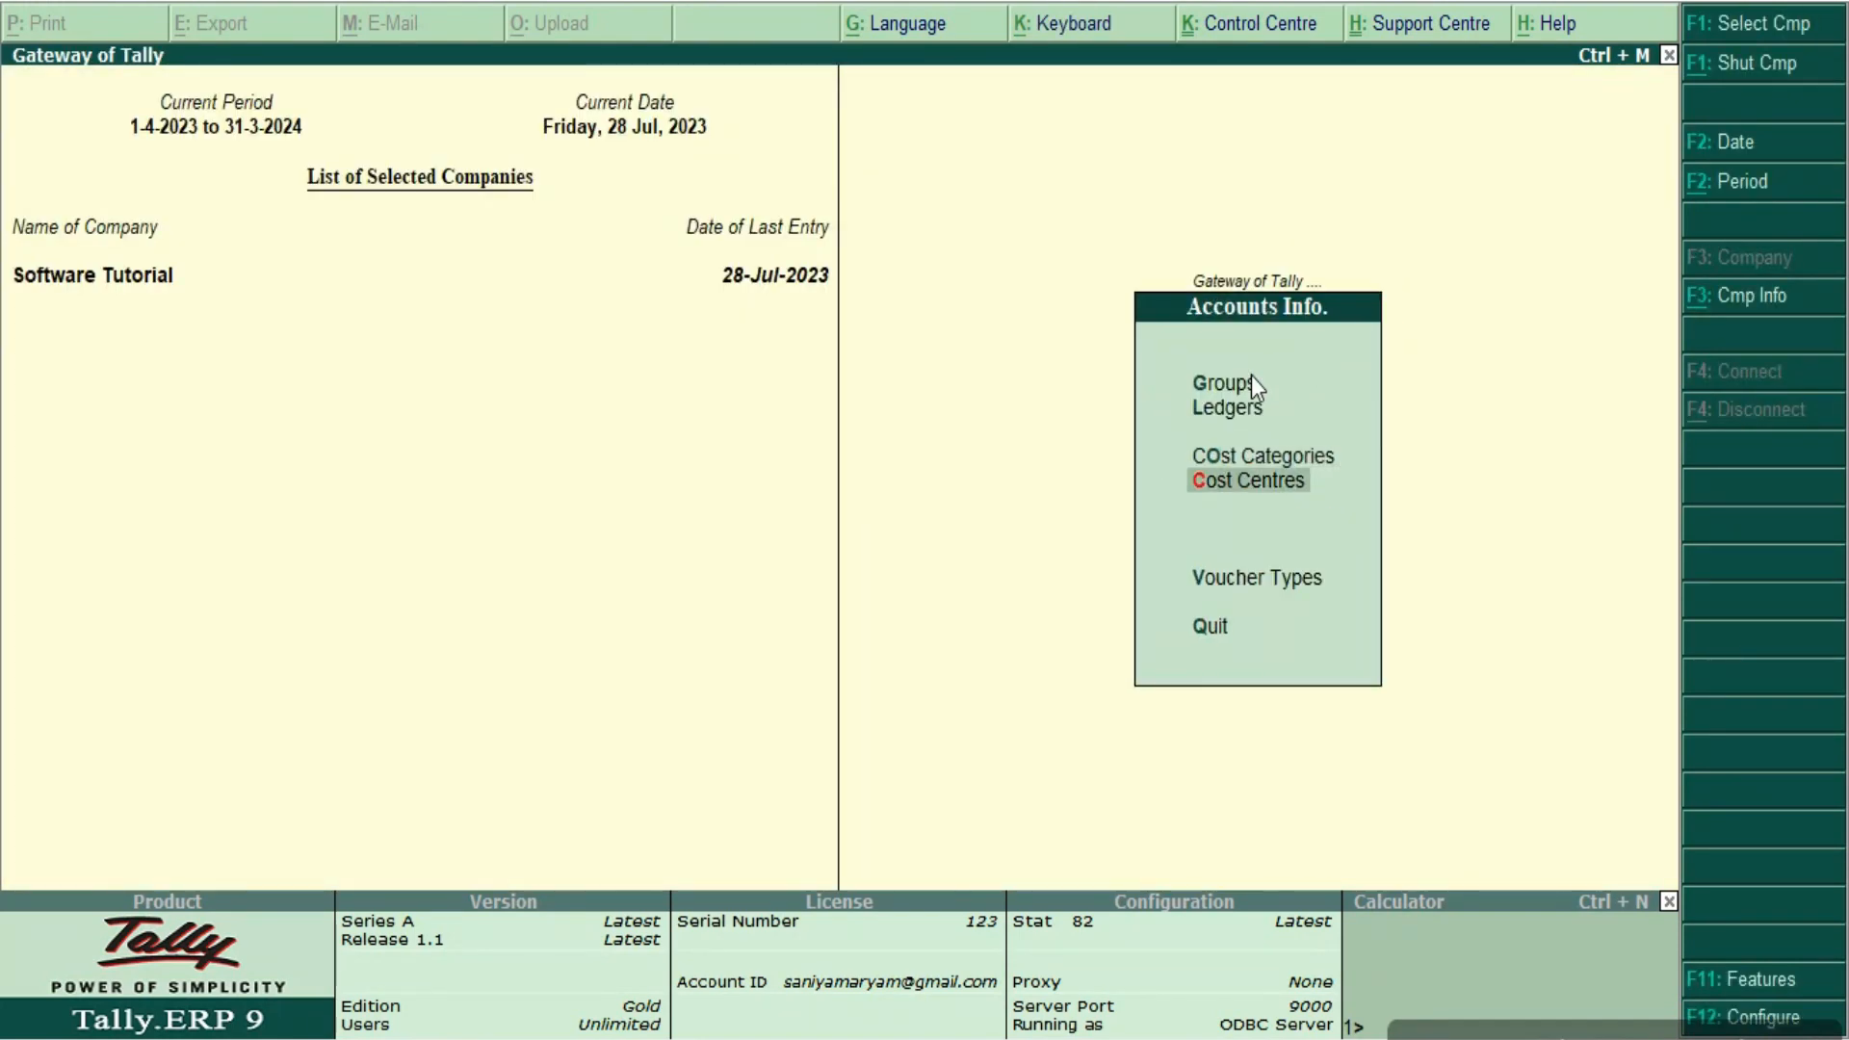
pyautogui.press('Return')
pyautogui.press('Return')
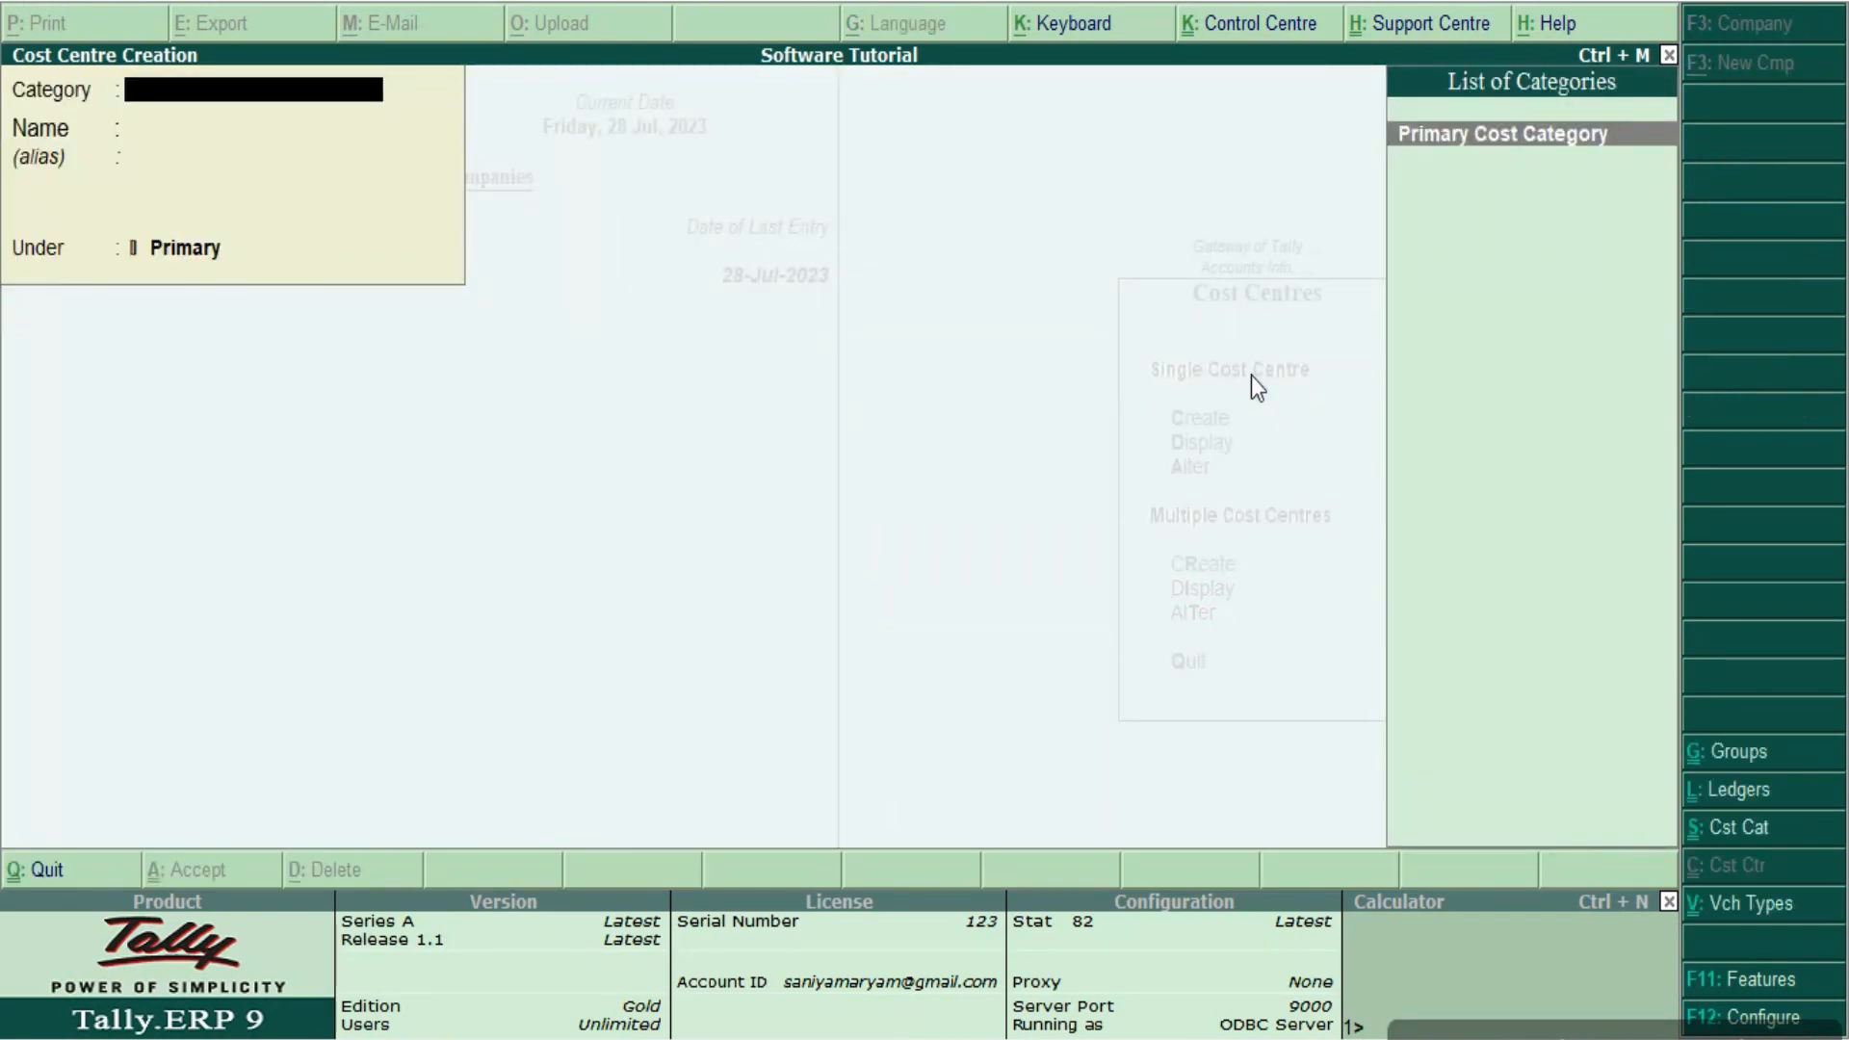
pyautogui.press('Return')
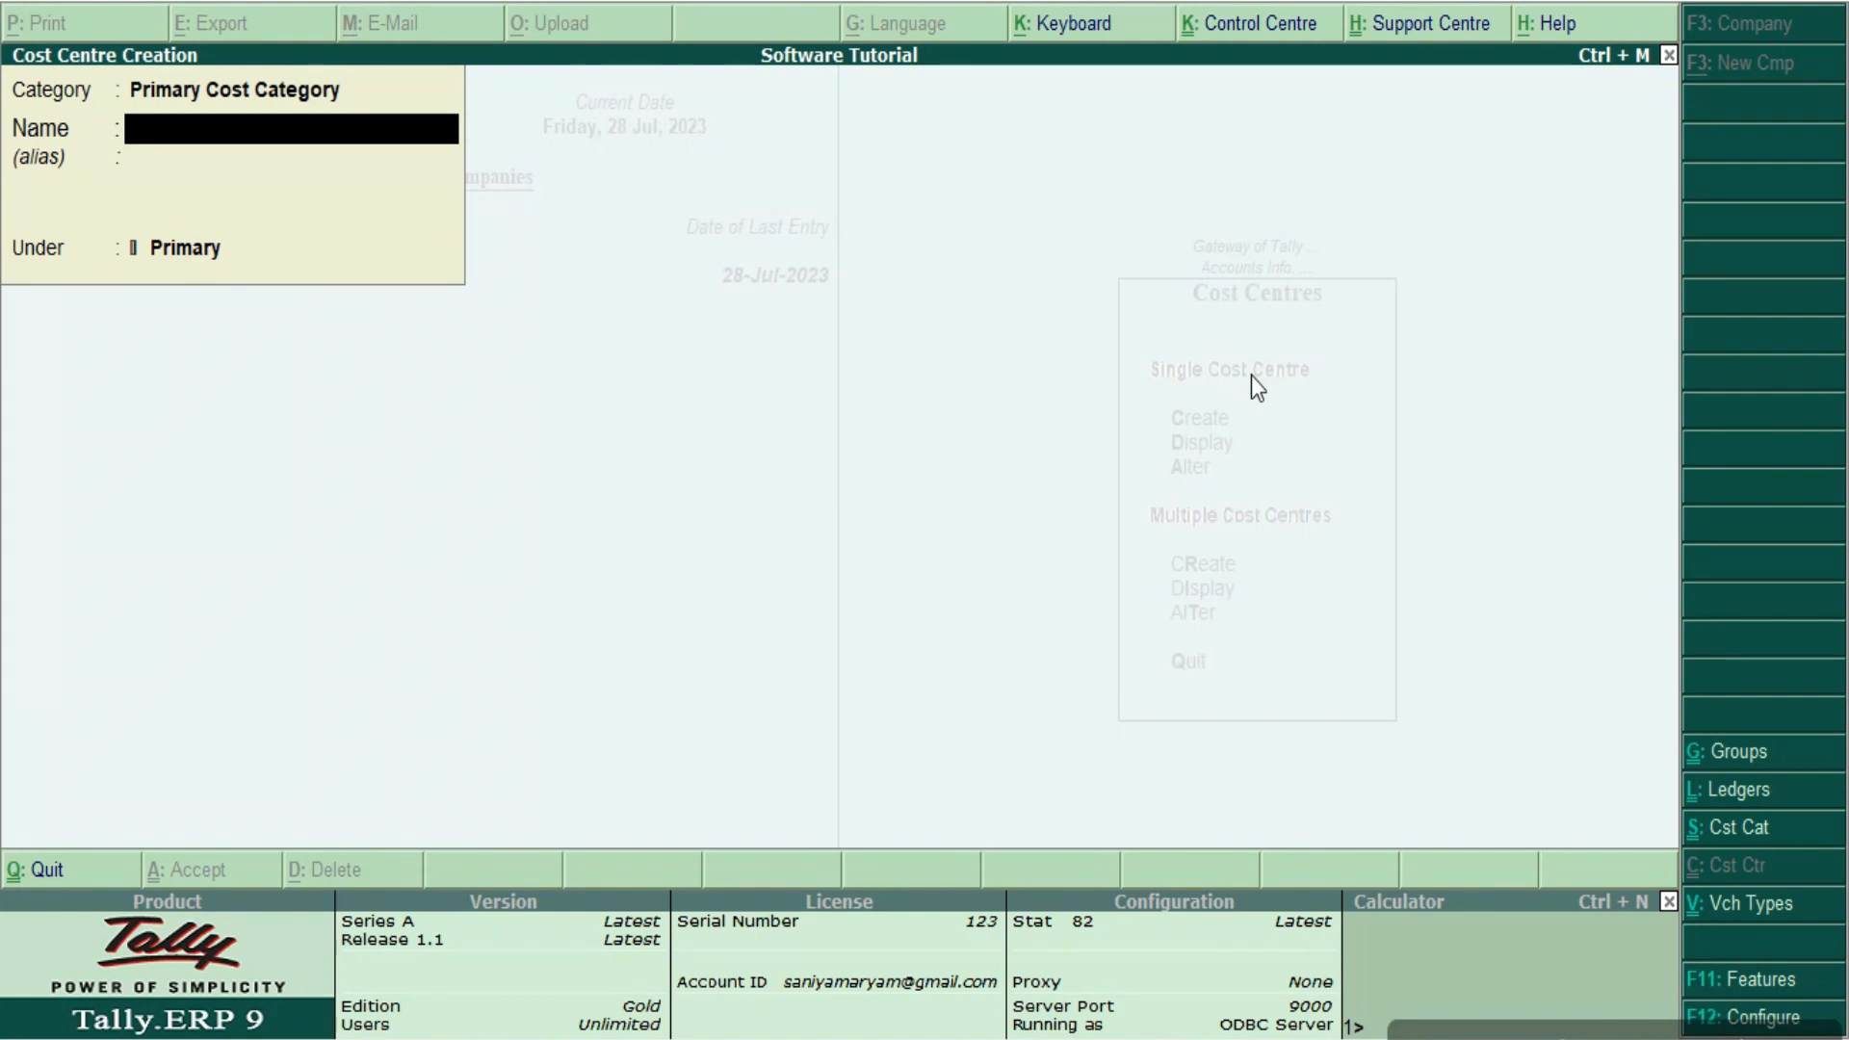
pyautogui.write('Rohan -3500')
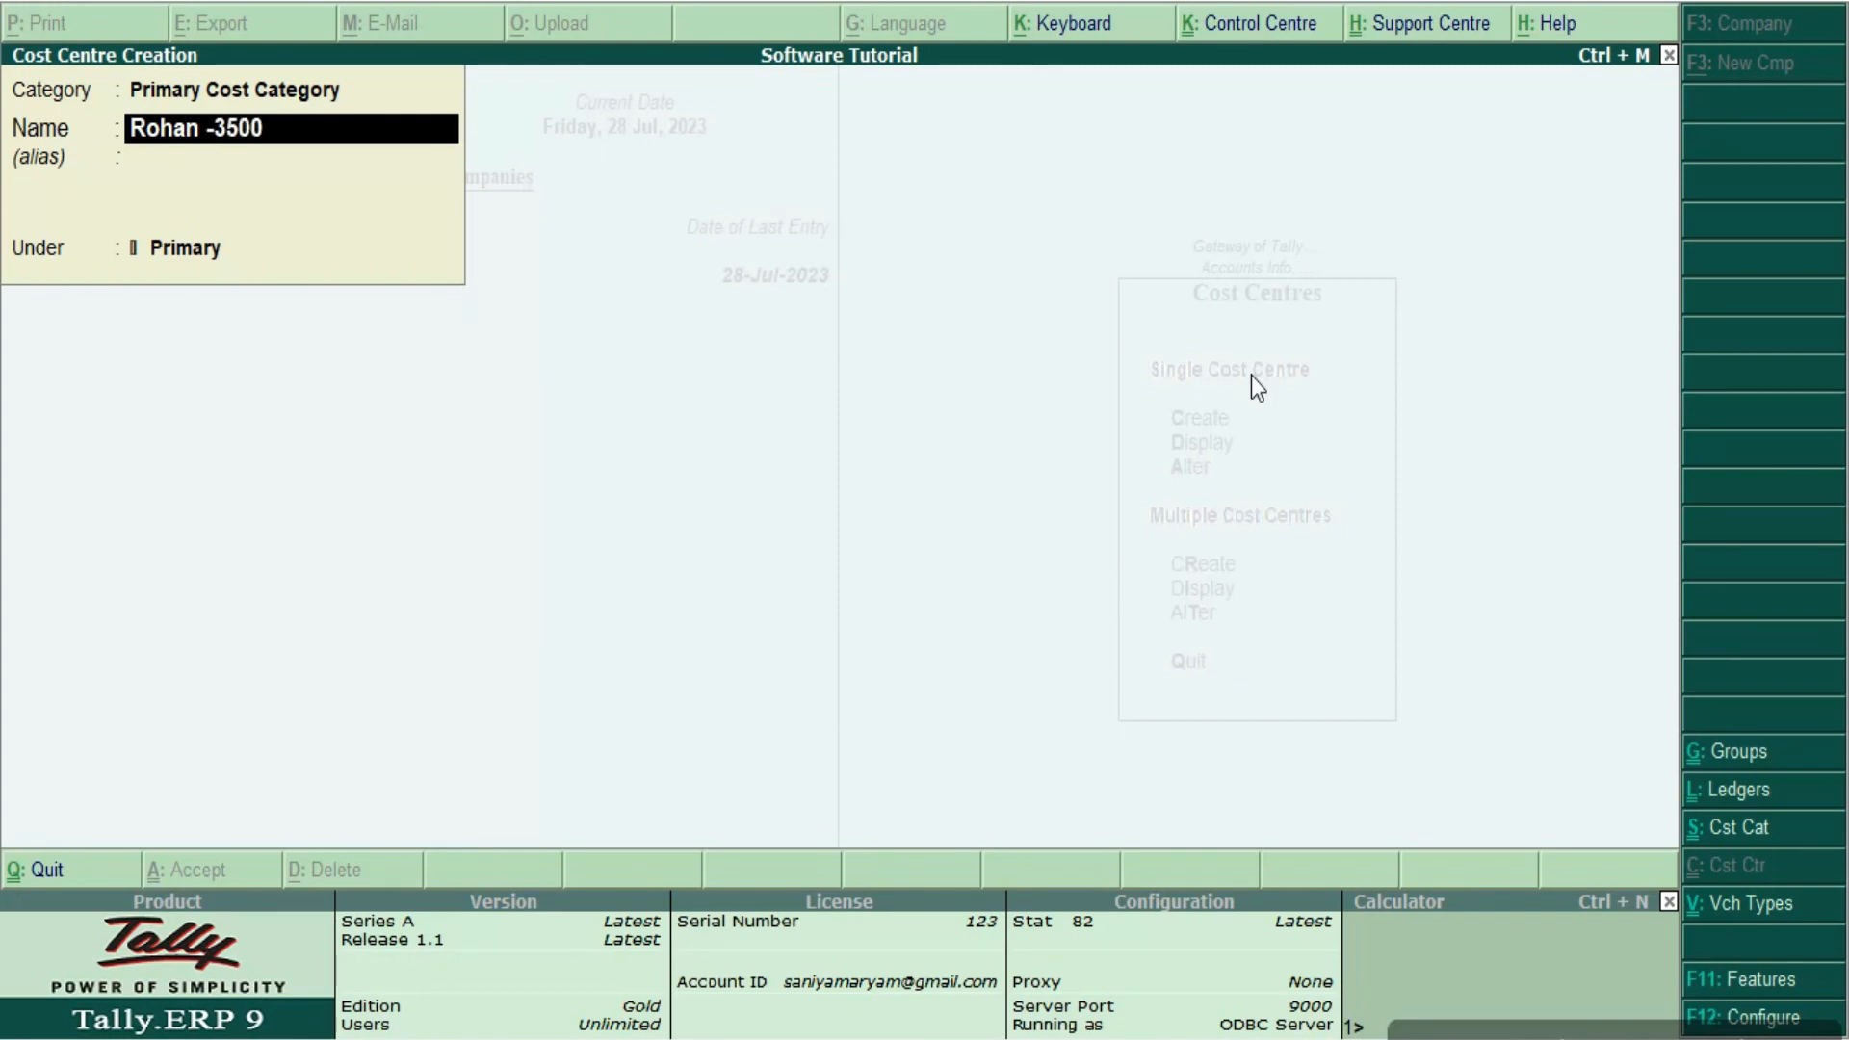
pyautogui.press('Return')
pyautogui.press('Return')
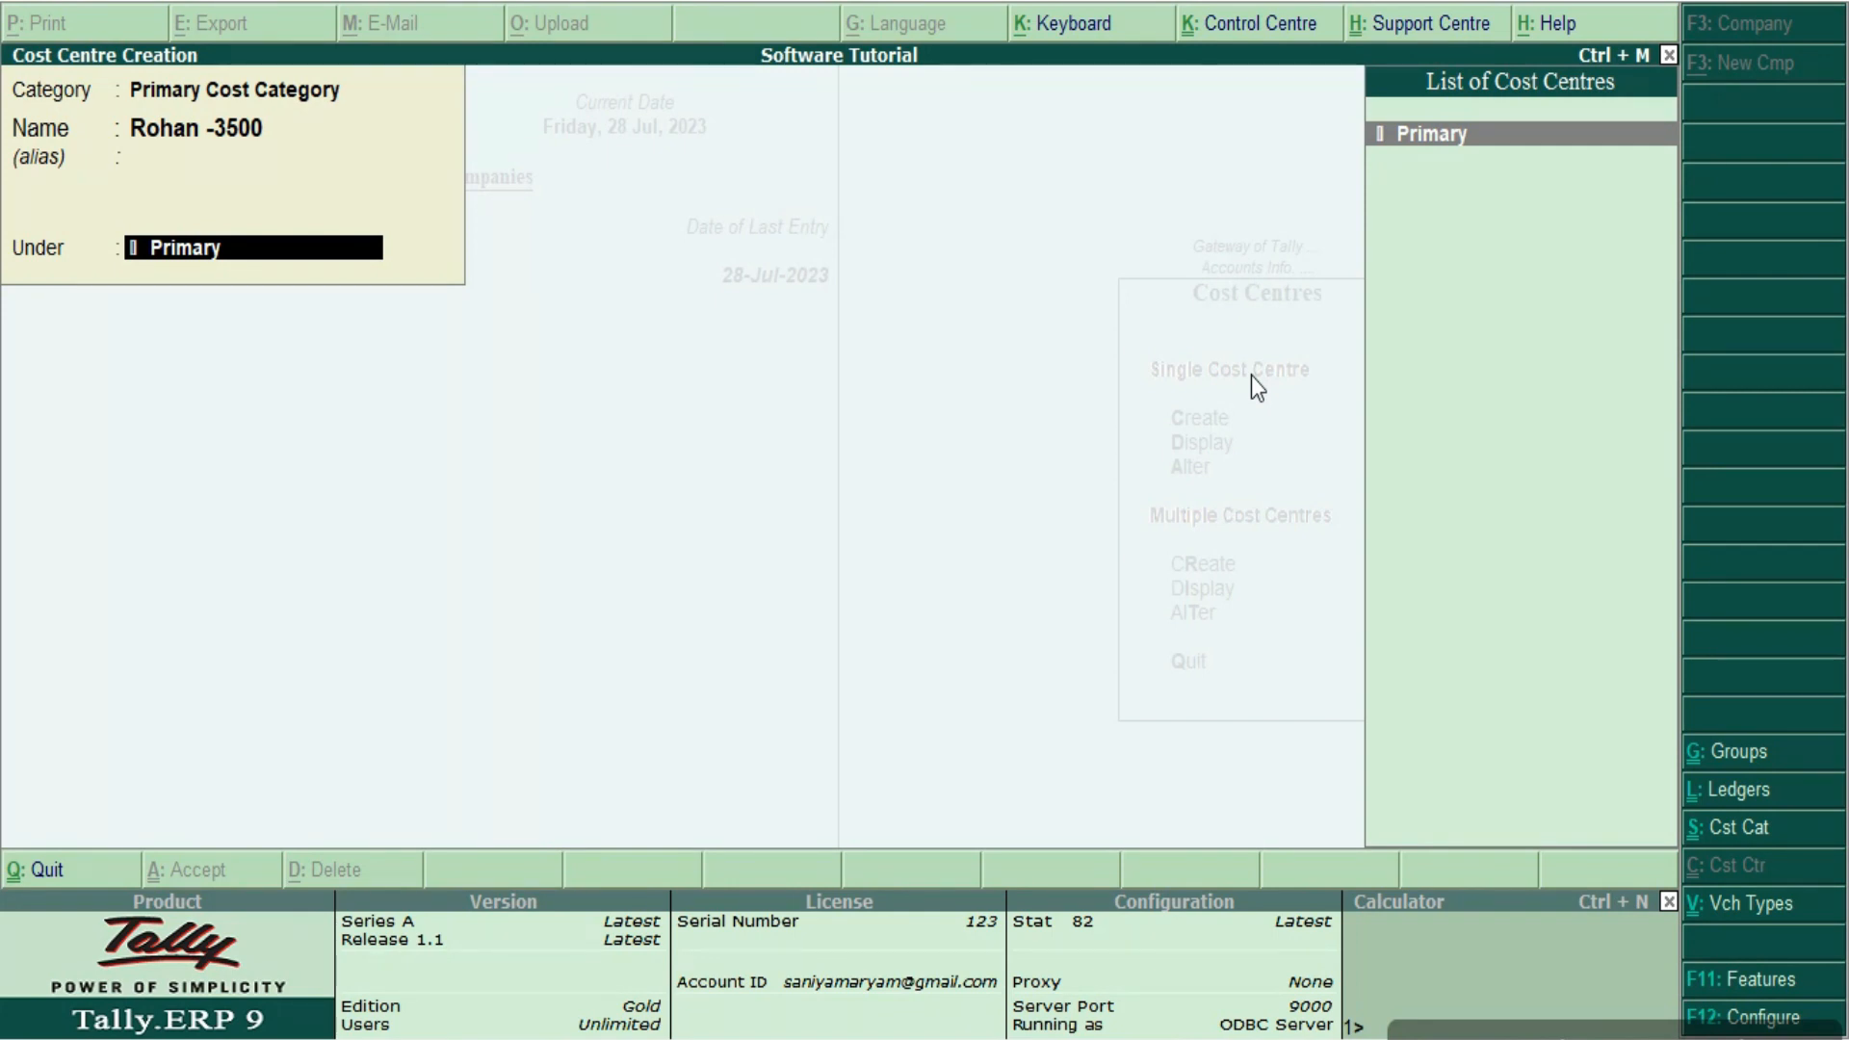
# - Create the parent cost centre Supervision Expenses under Primary and save the first employee's cost centre beneath it
pyautogui.press('Return')
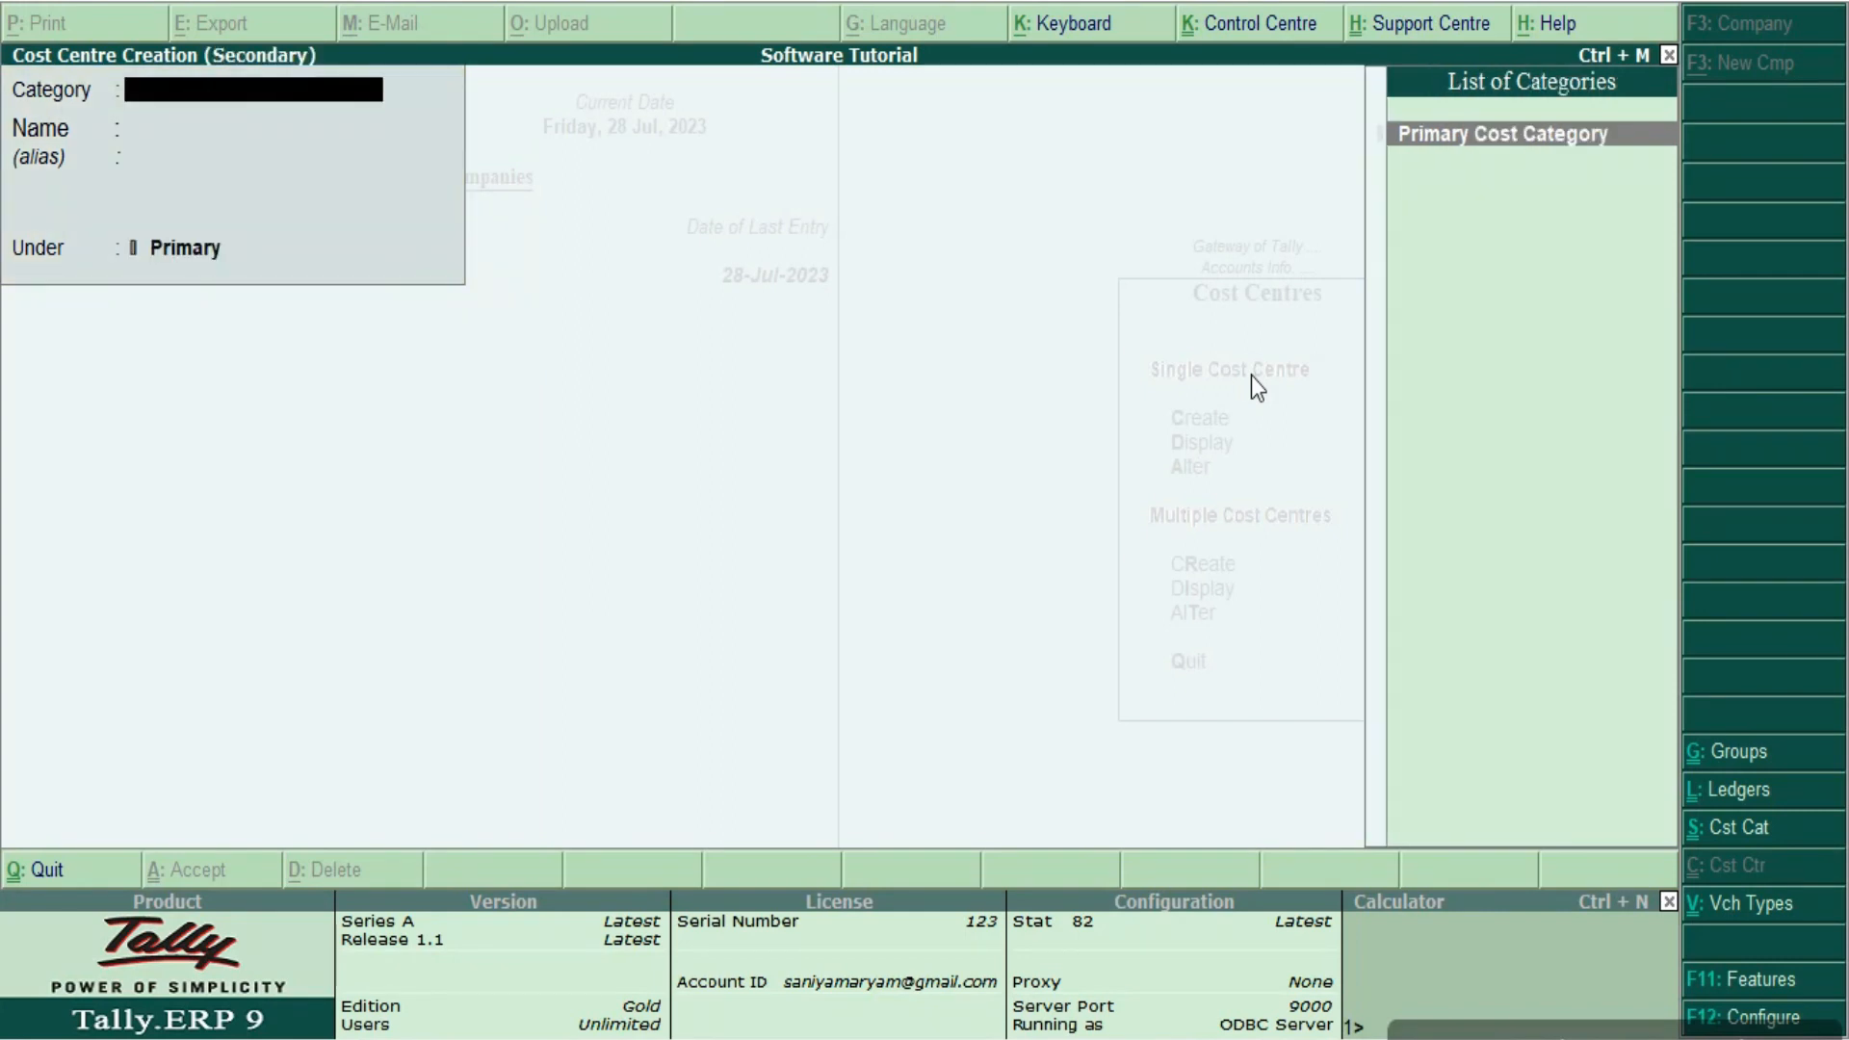
pyautogui.press('Return')
pyautogui.write('Superv')
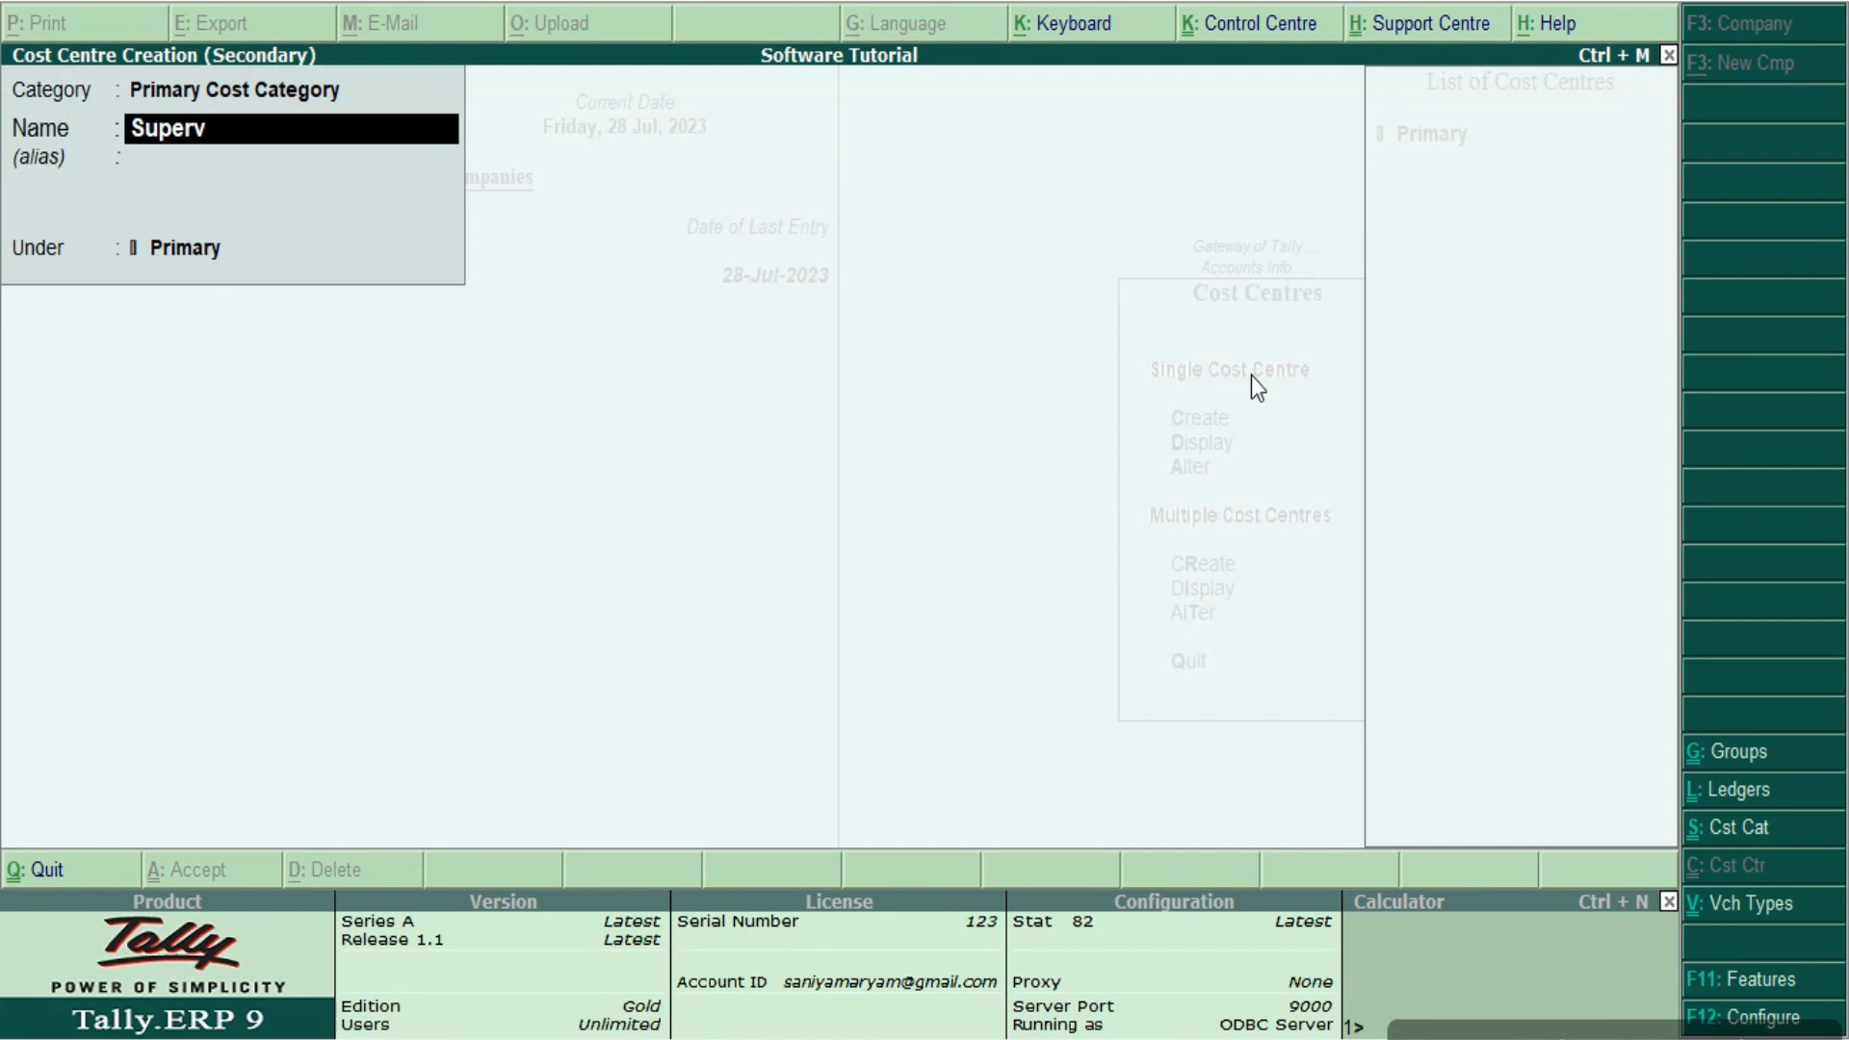
pyautogui.write('ision Exp')
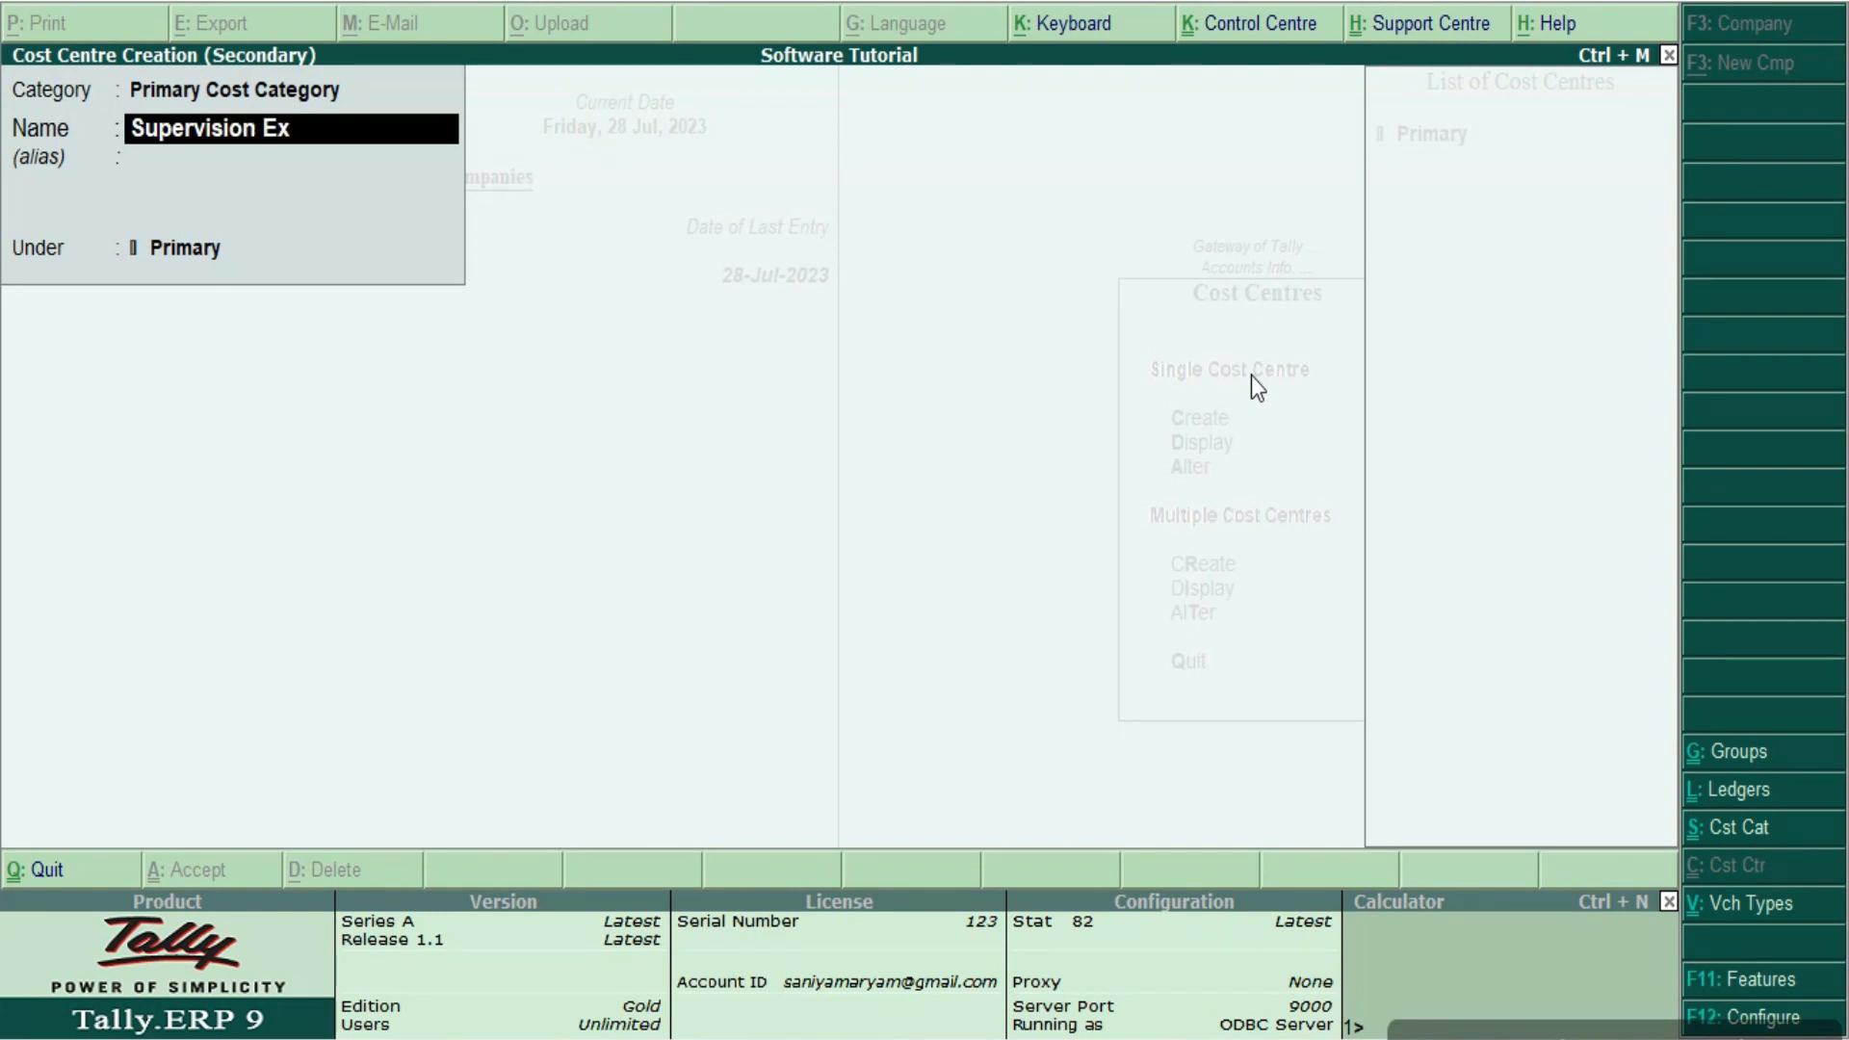
pyautogui.press('BackSpace')
pyautogui.write('penses')
pyautogui.press('Return')
pyautogui.press('Return')
pyautogui.press('Return')
pyautogui.press('Return')
pyautogui.press('Return')
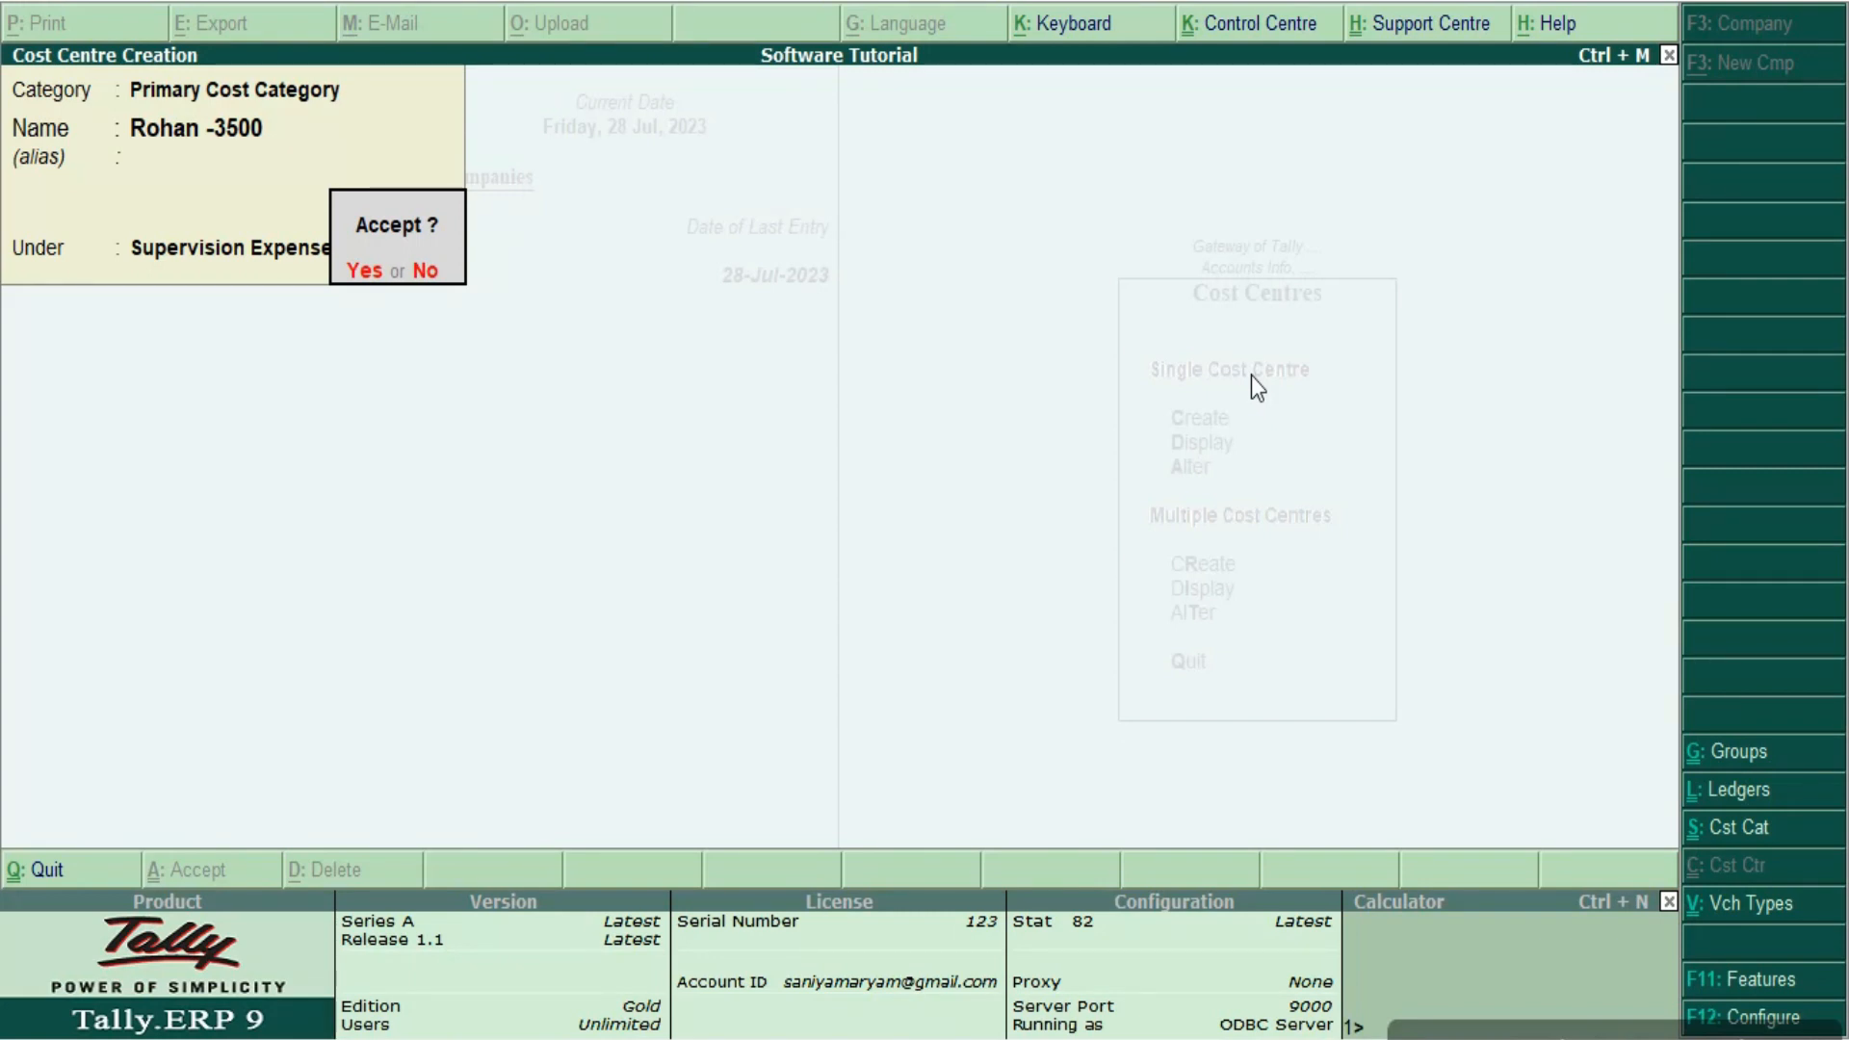
pyautogui.press('Return')
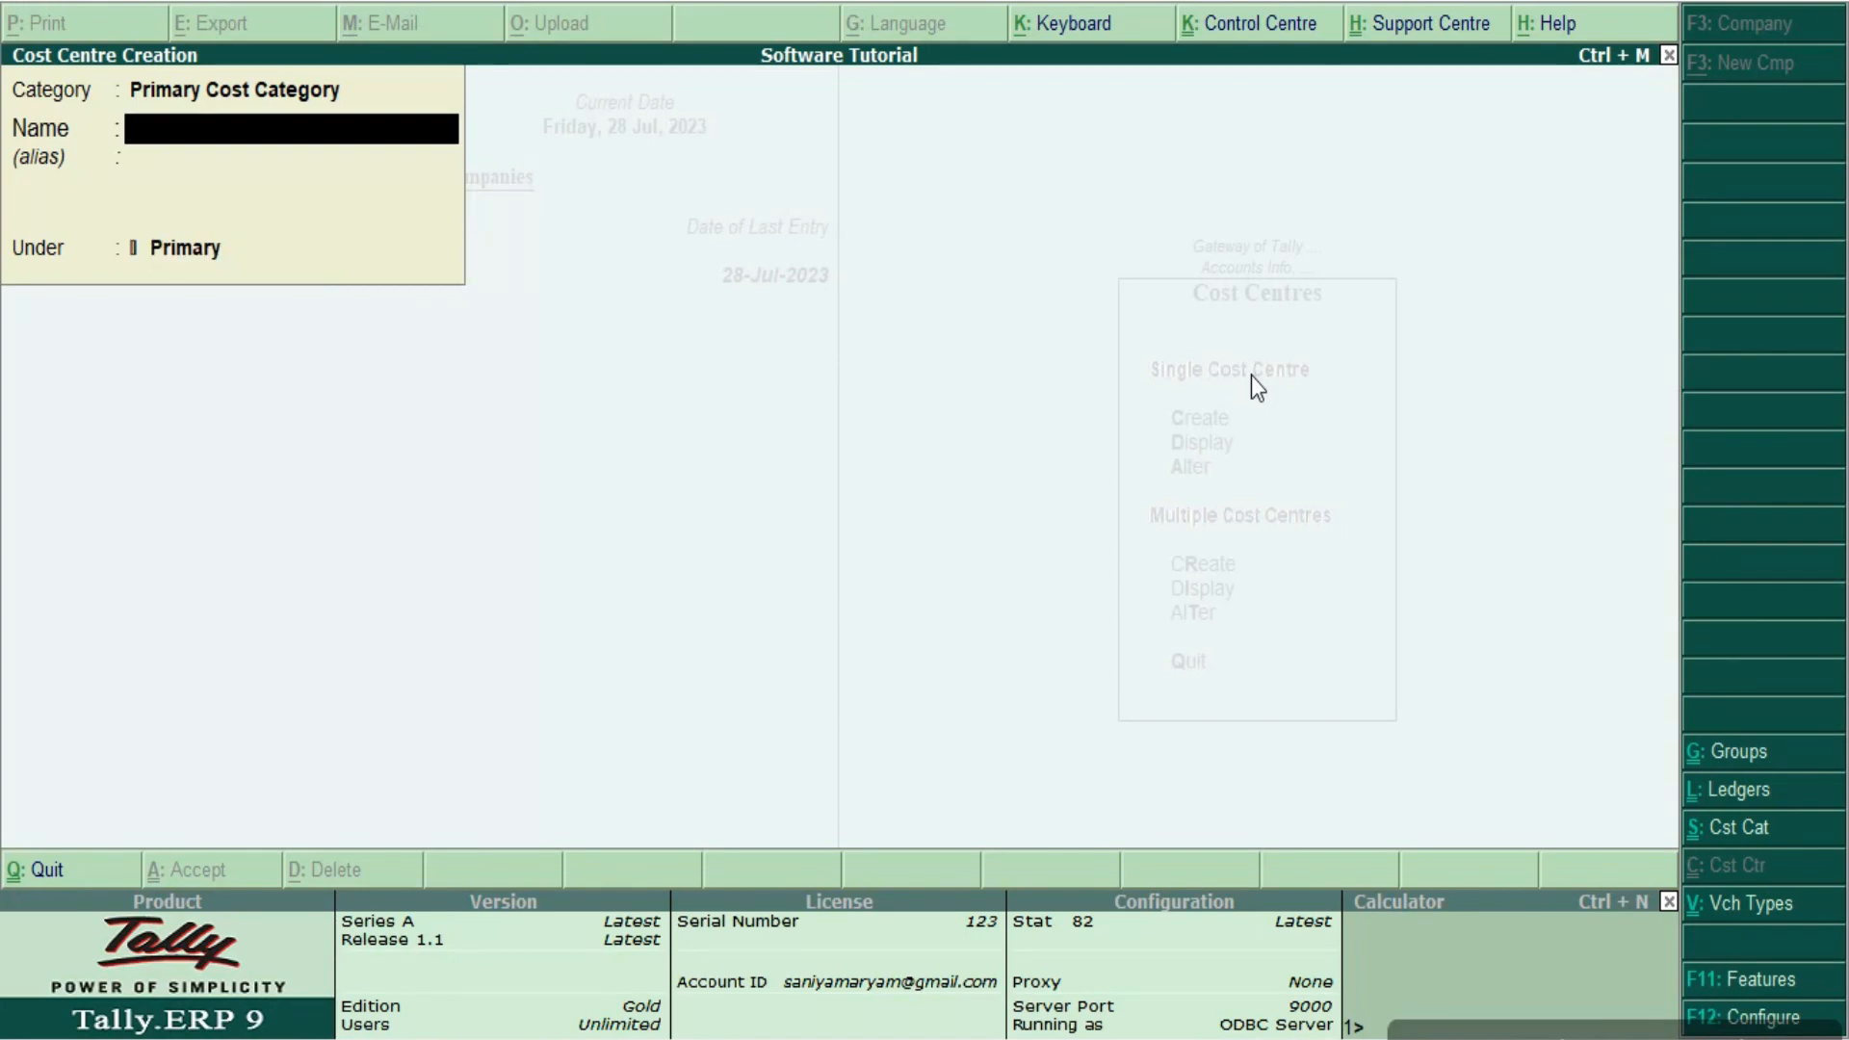
# - Create a cost centre with the second employee's name followed by "-3000", under a new primary cost centre named Administation Expenses
pyautogui.write('Preeti-3000')
pyautogui.press('Return')
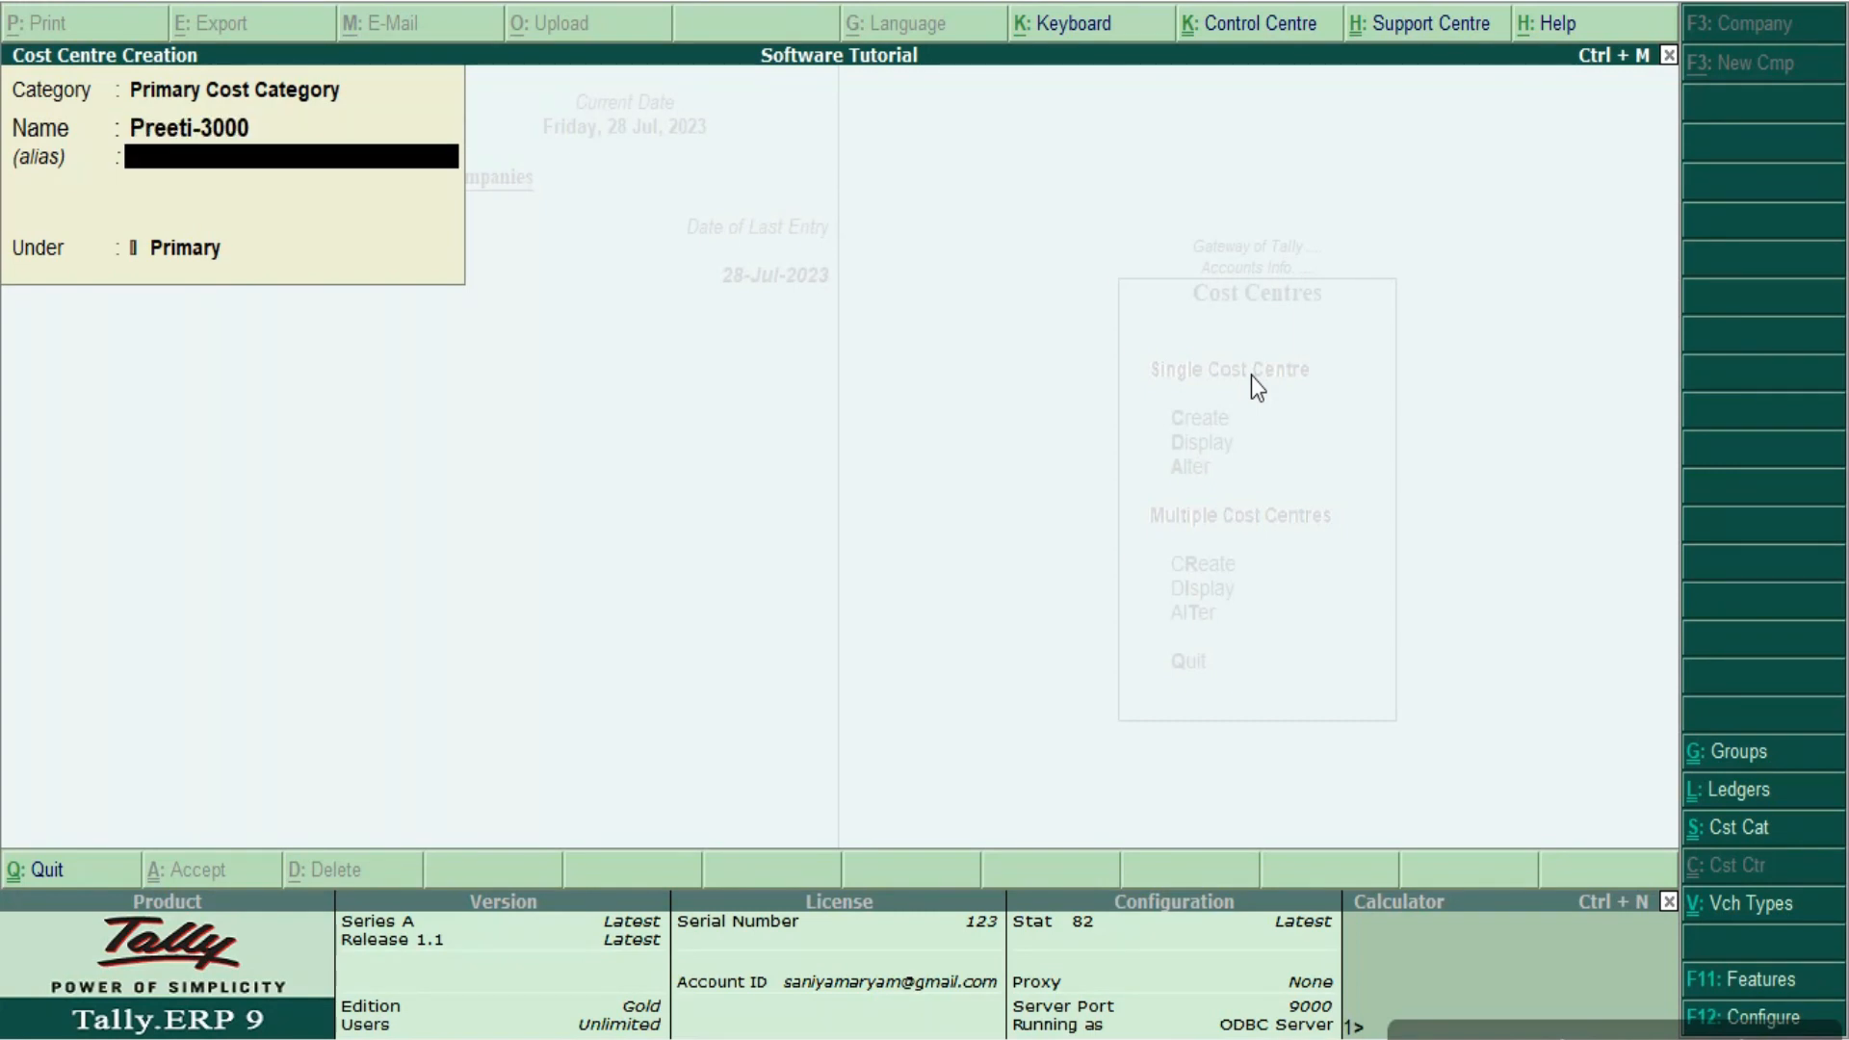
pyautogui.press('Return')
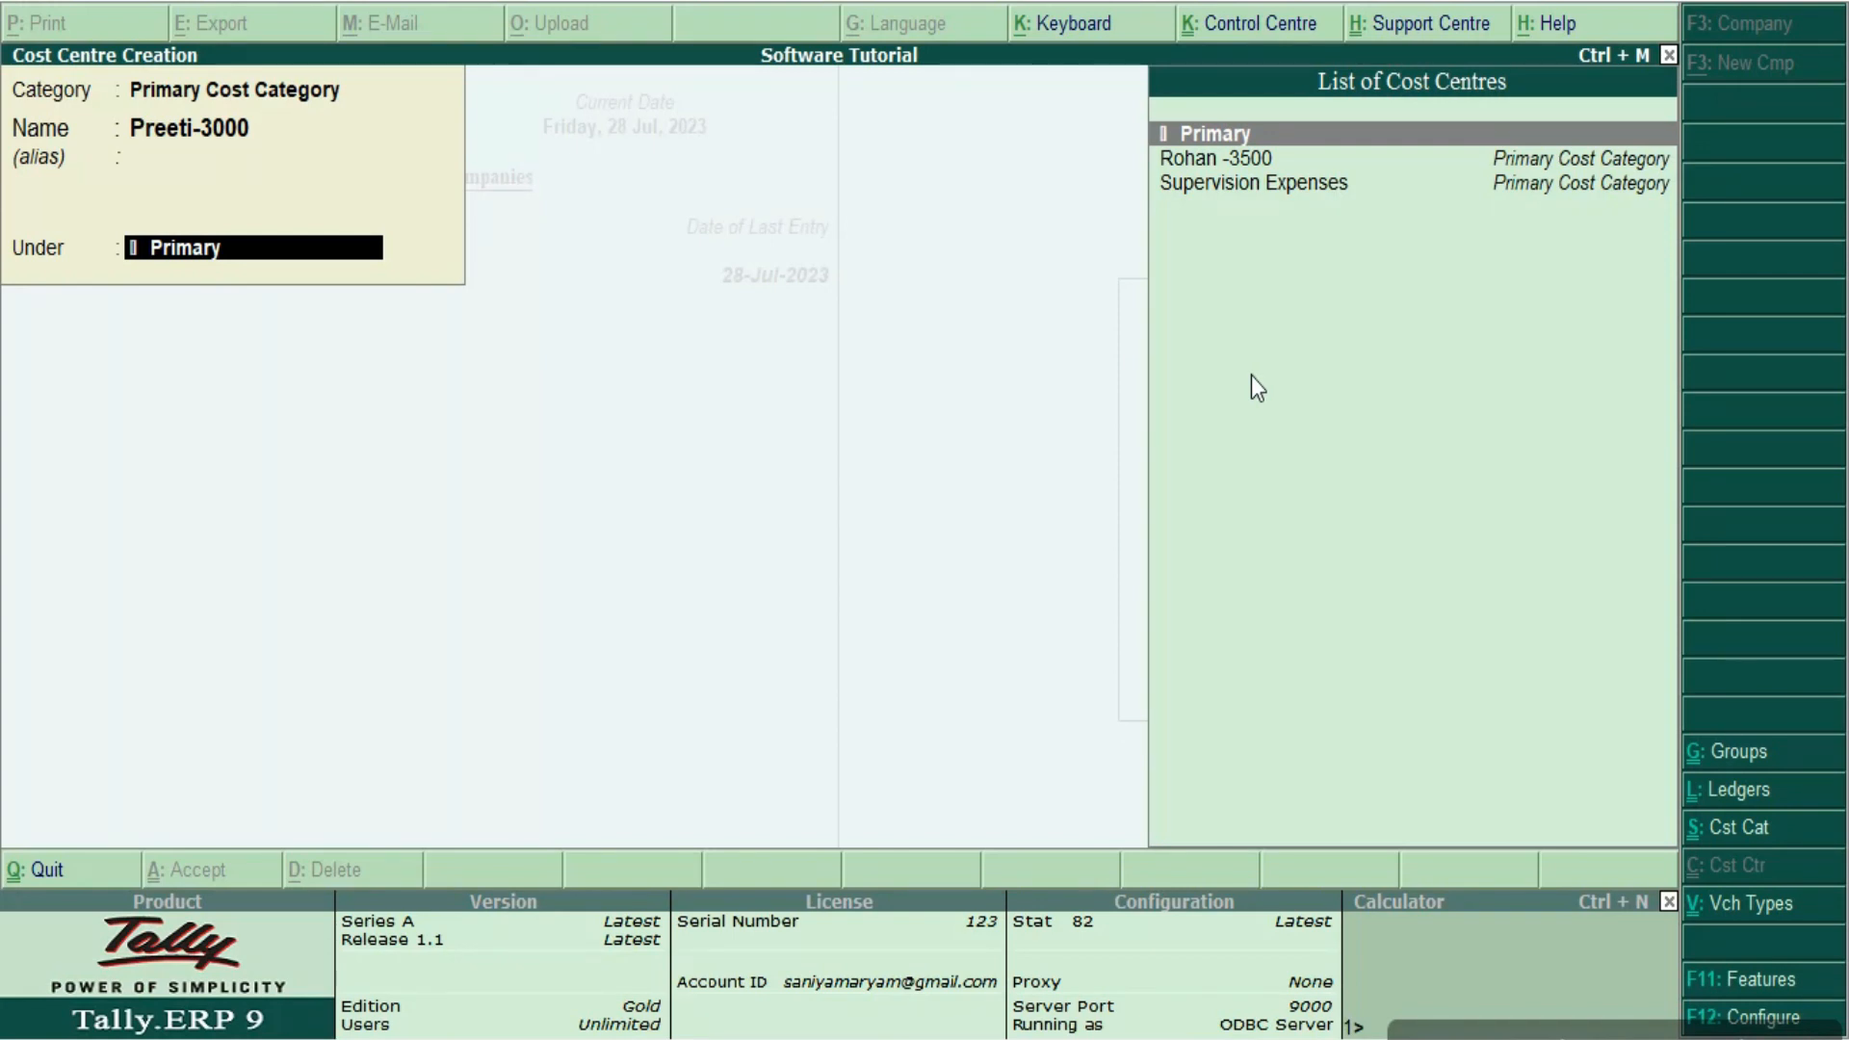
pyautogui.press('Return')
pyautogui.write('A')
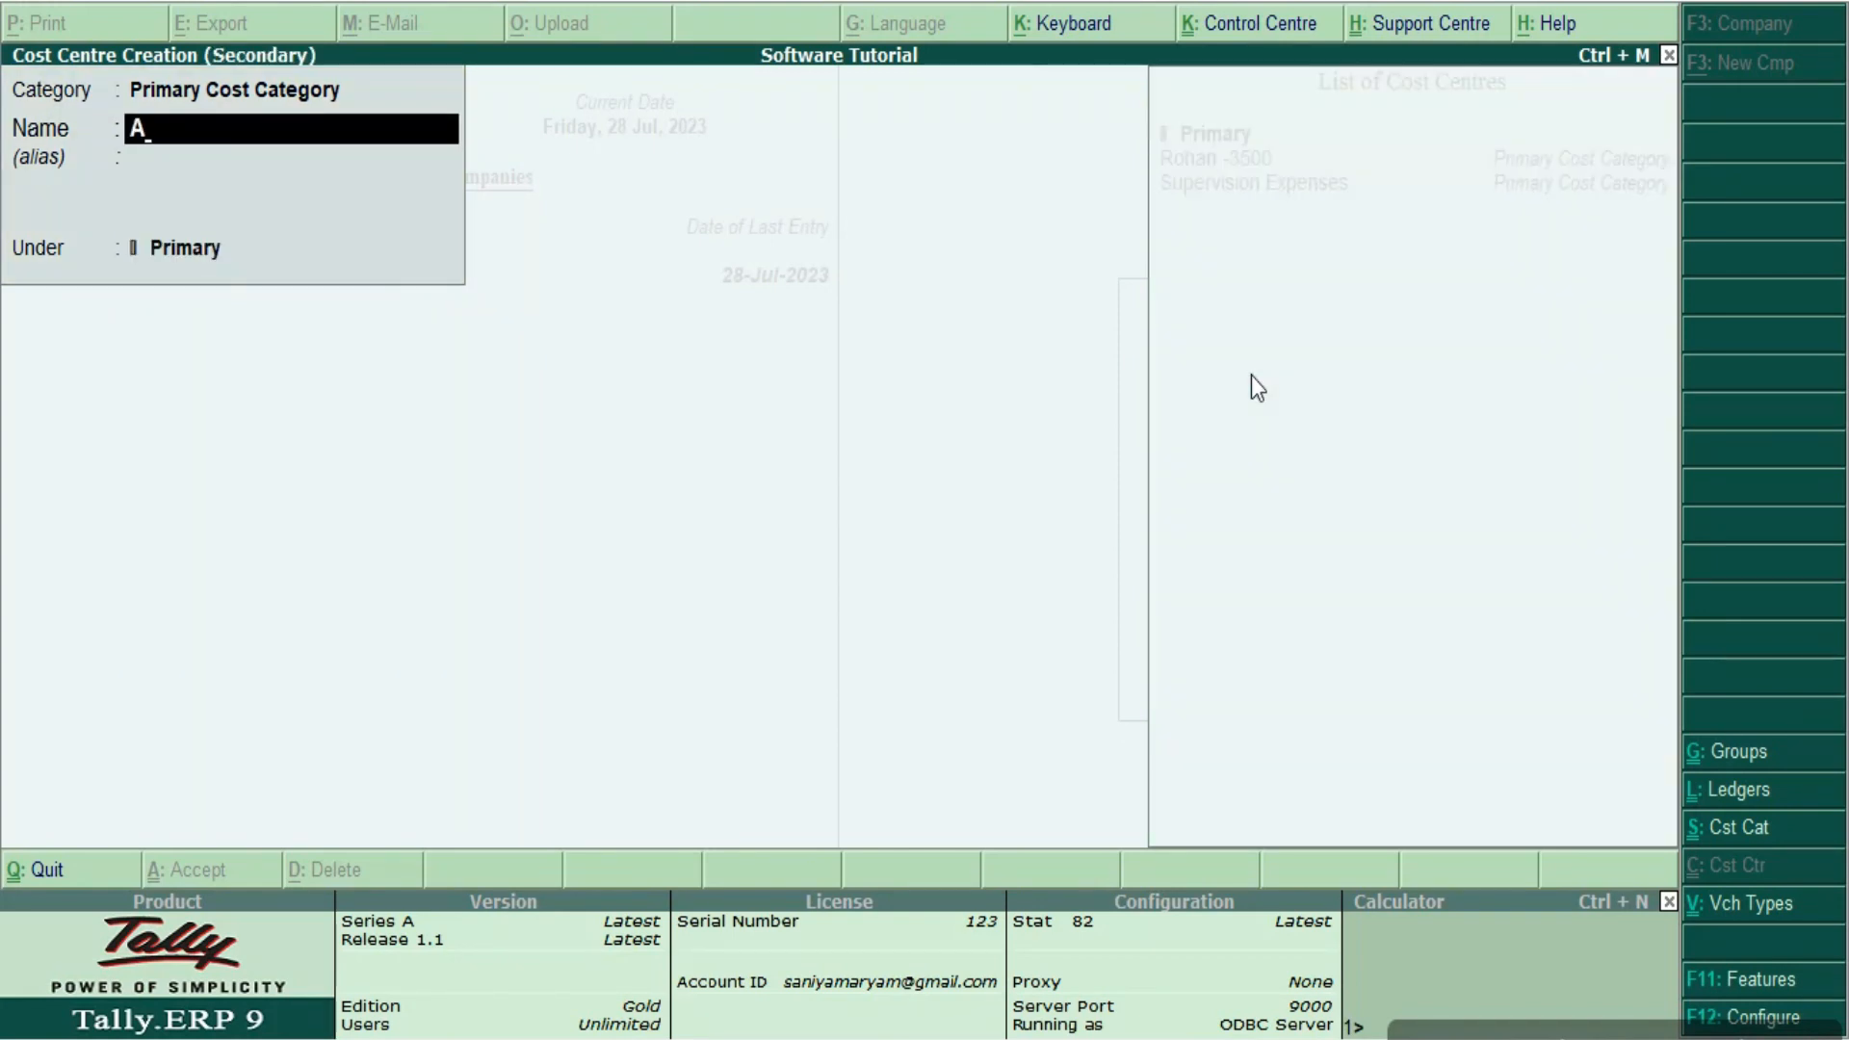
pyautogui.write('dministation')
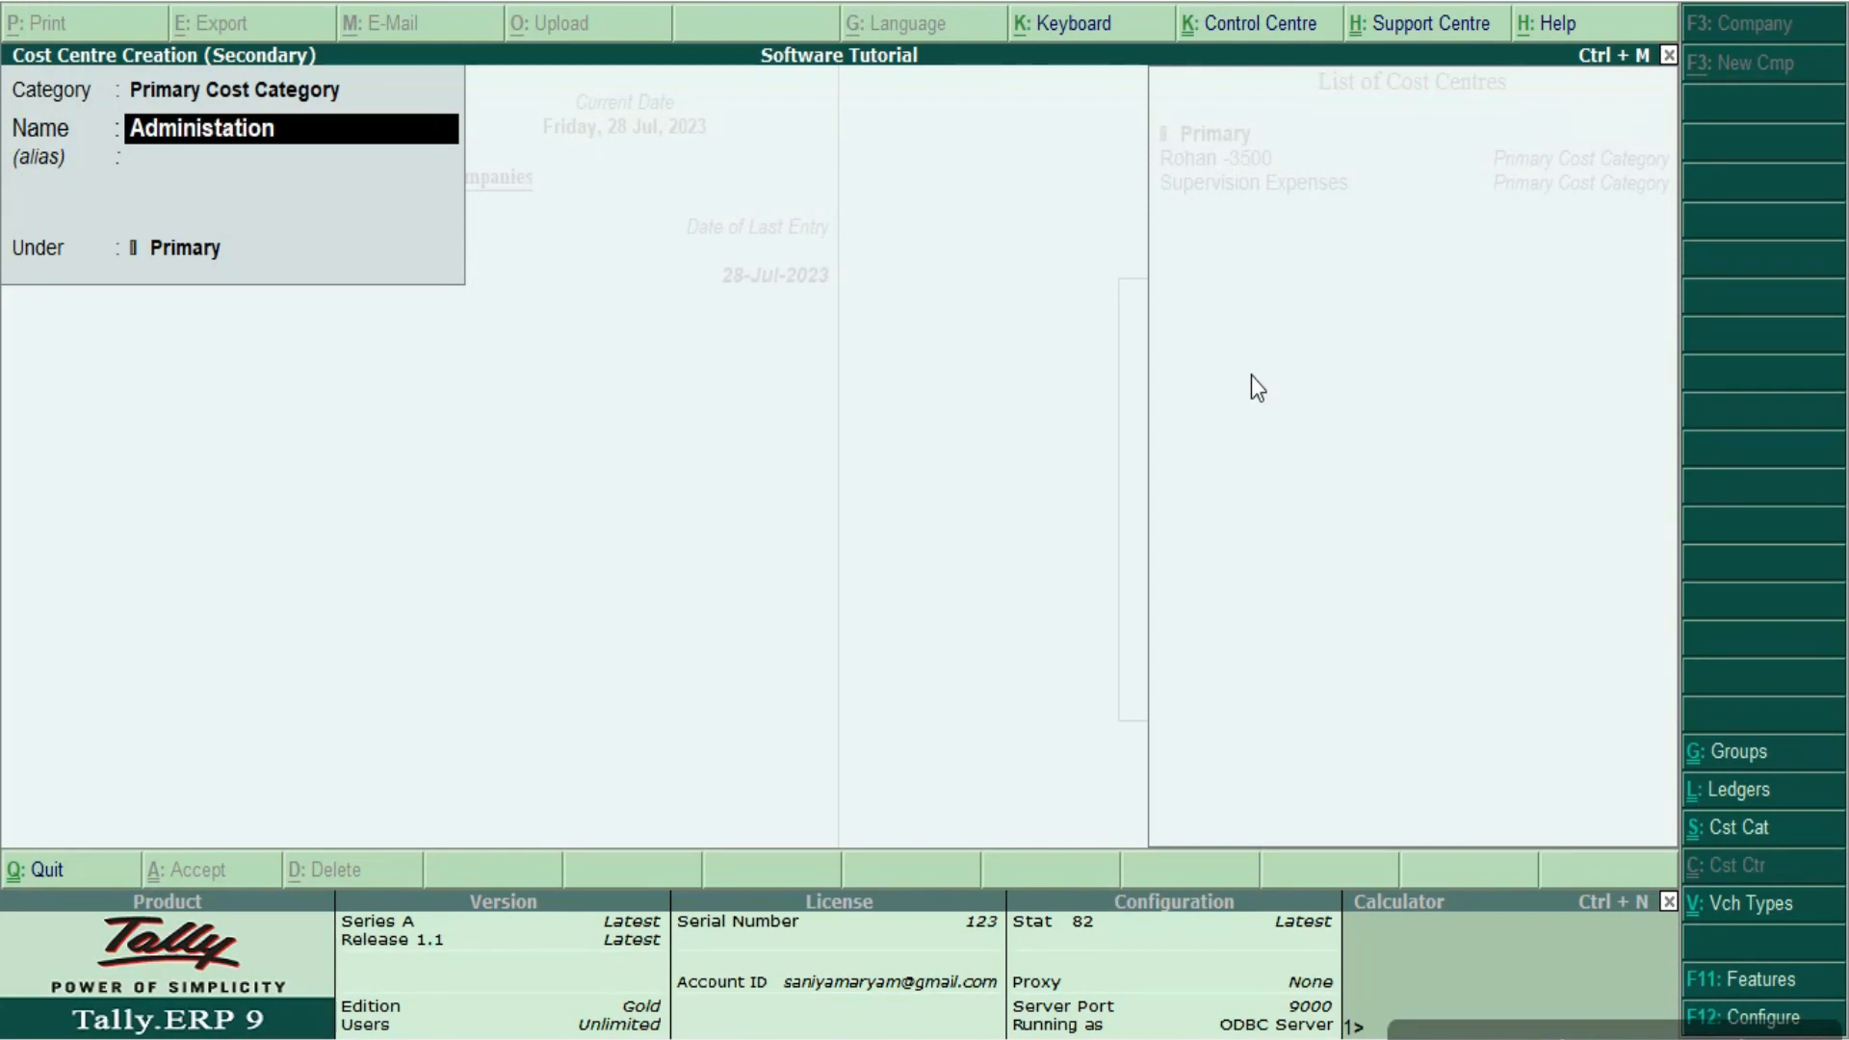
pyautogui.write(' Expenses')
pyautogui.press('Return')
pyautogui.press('Return')
pyautogui.press('Return')
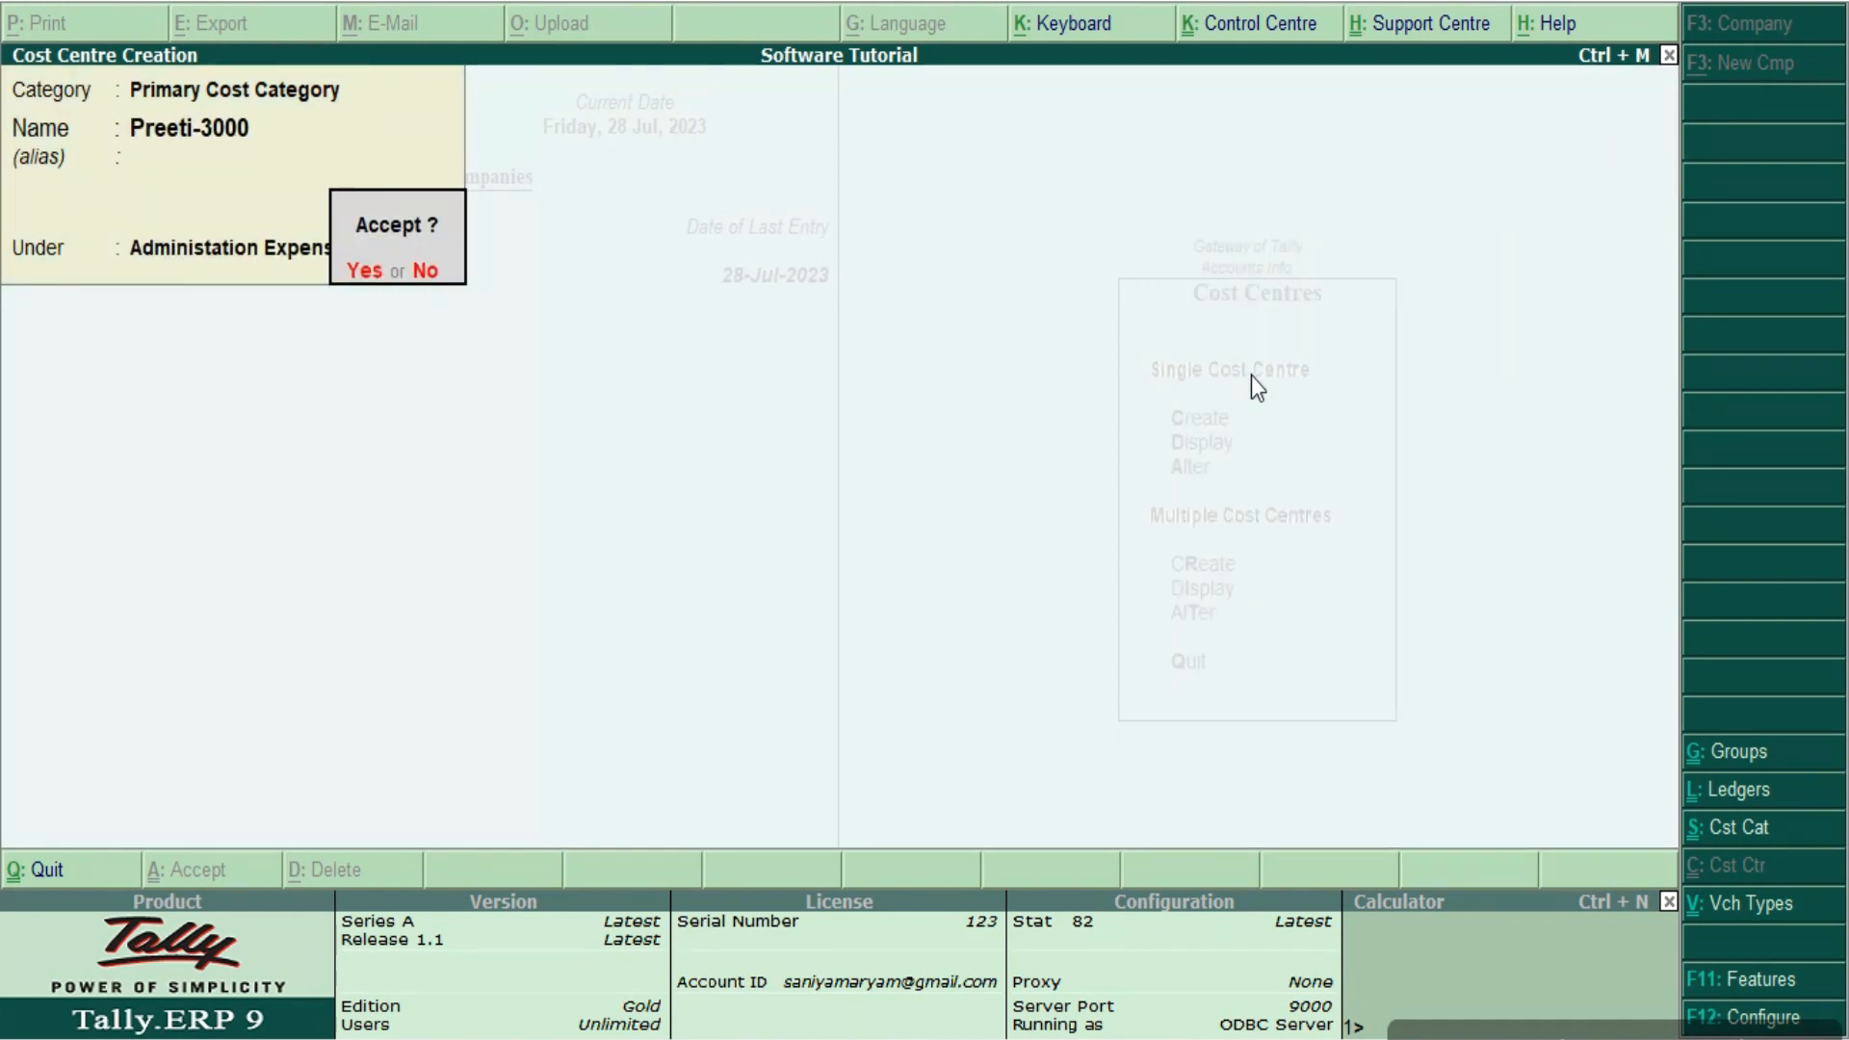
pyautogui.press('Return')
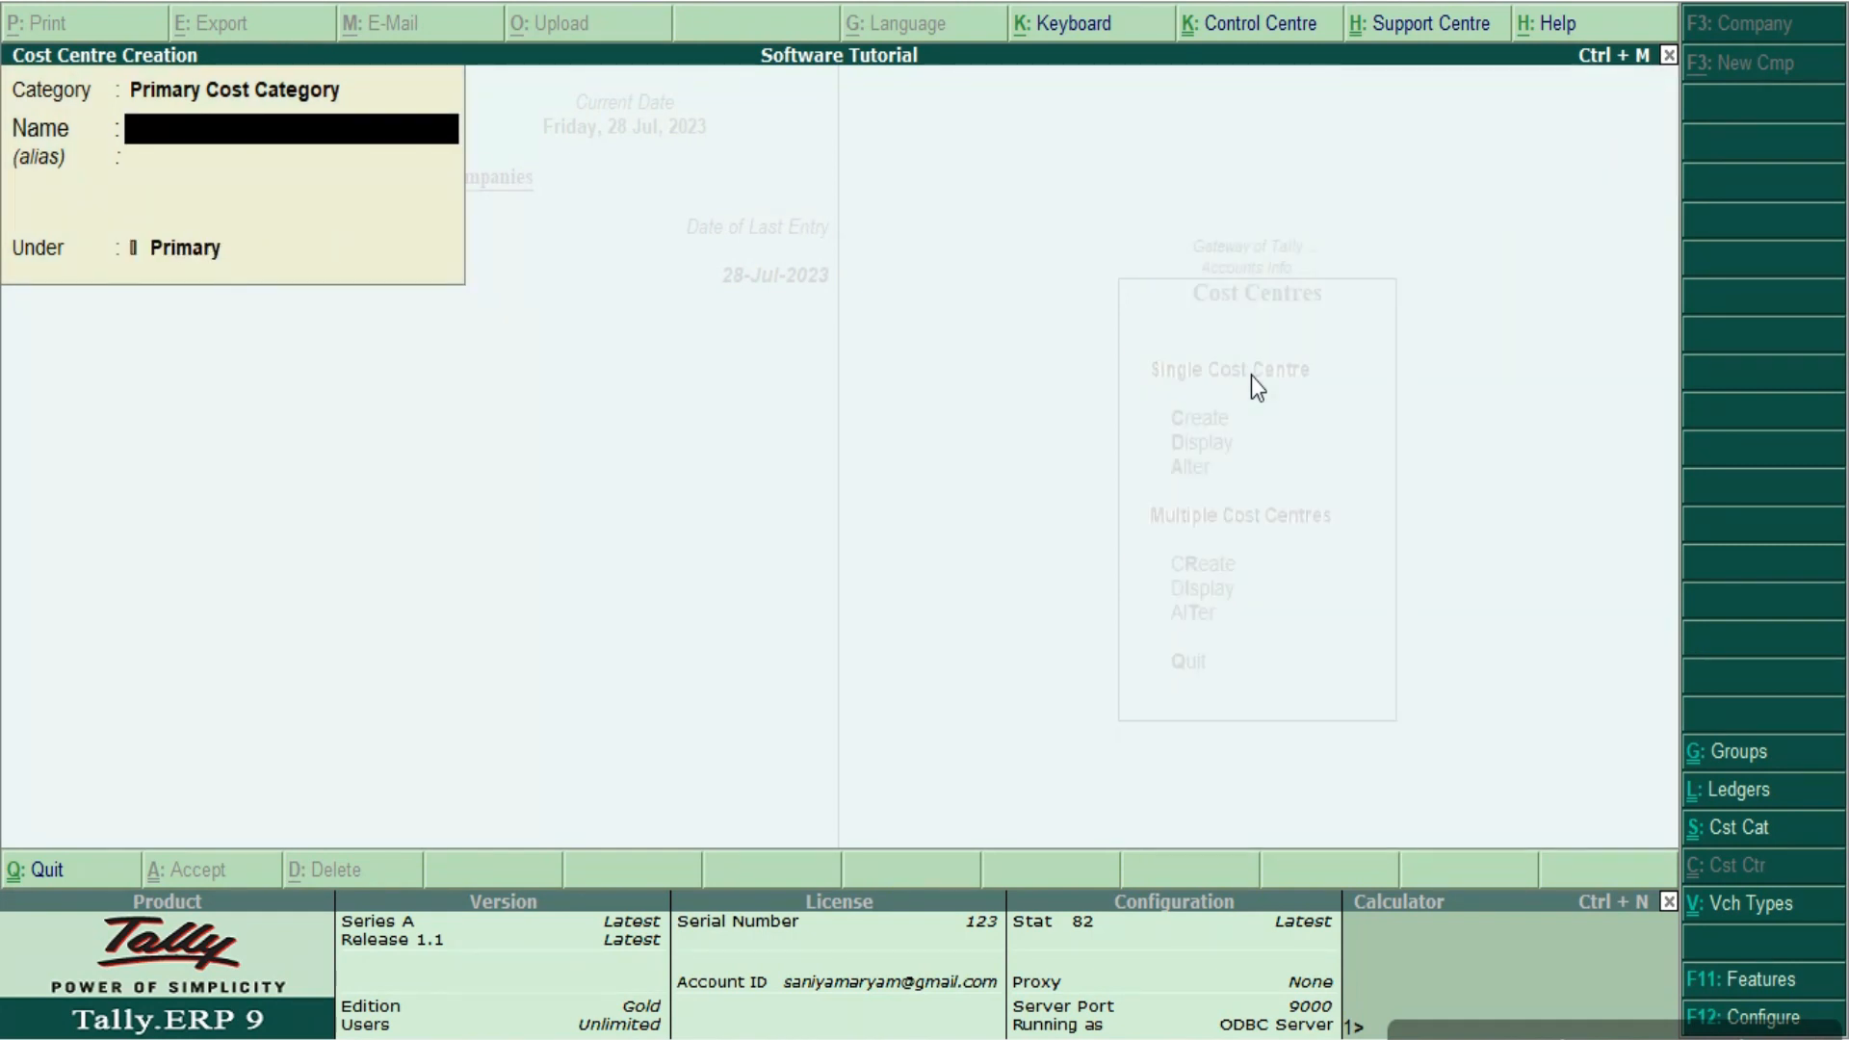
# - Create a cost centre with the third employee's name followed by "-3000", under a new primary cost centre named Selling & Distribution
pyautogui.write('Paresh-3000')
pyautogui.press('Return')
pyautogui.press('Return')
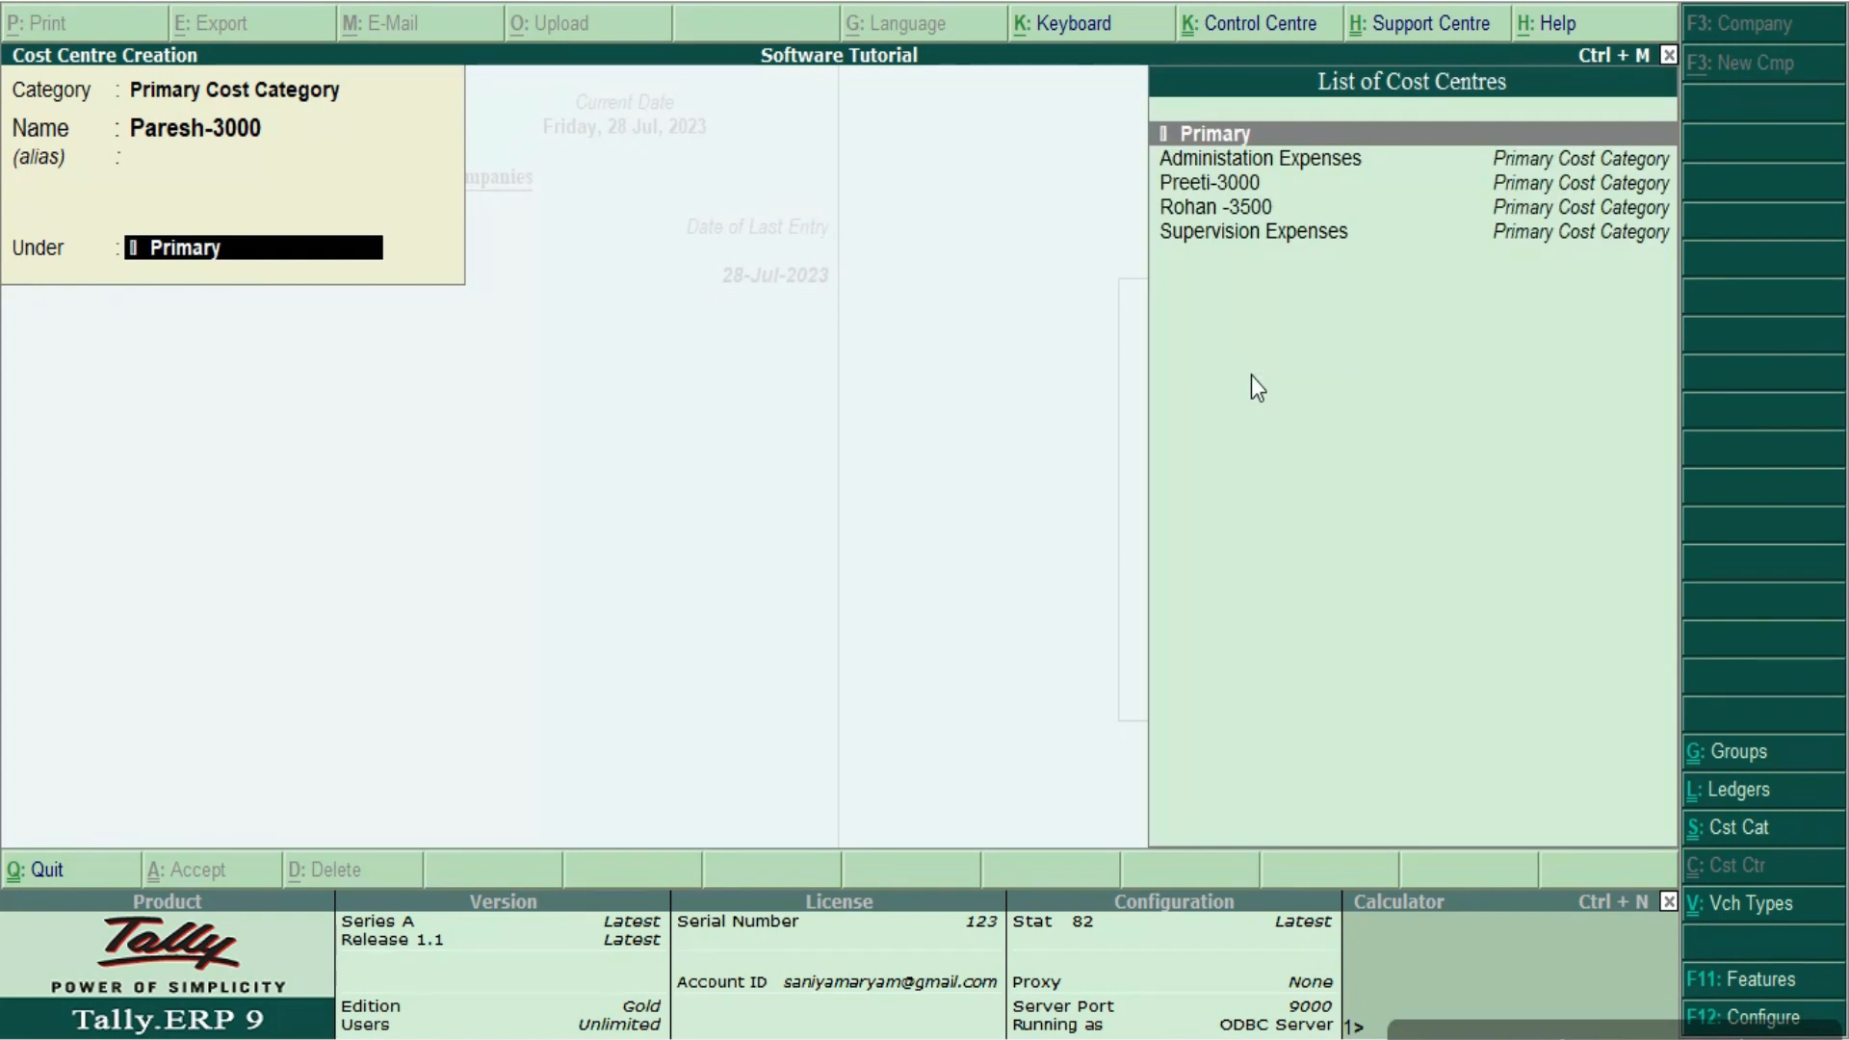
pyautogui.press('Return')
pyautogui.write('See')
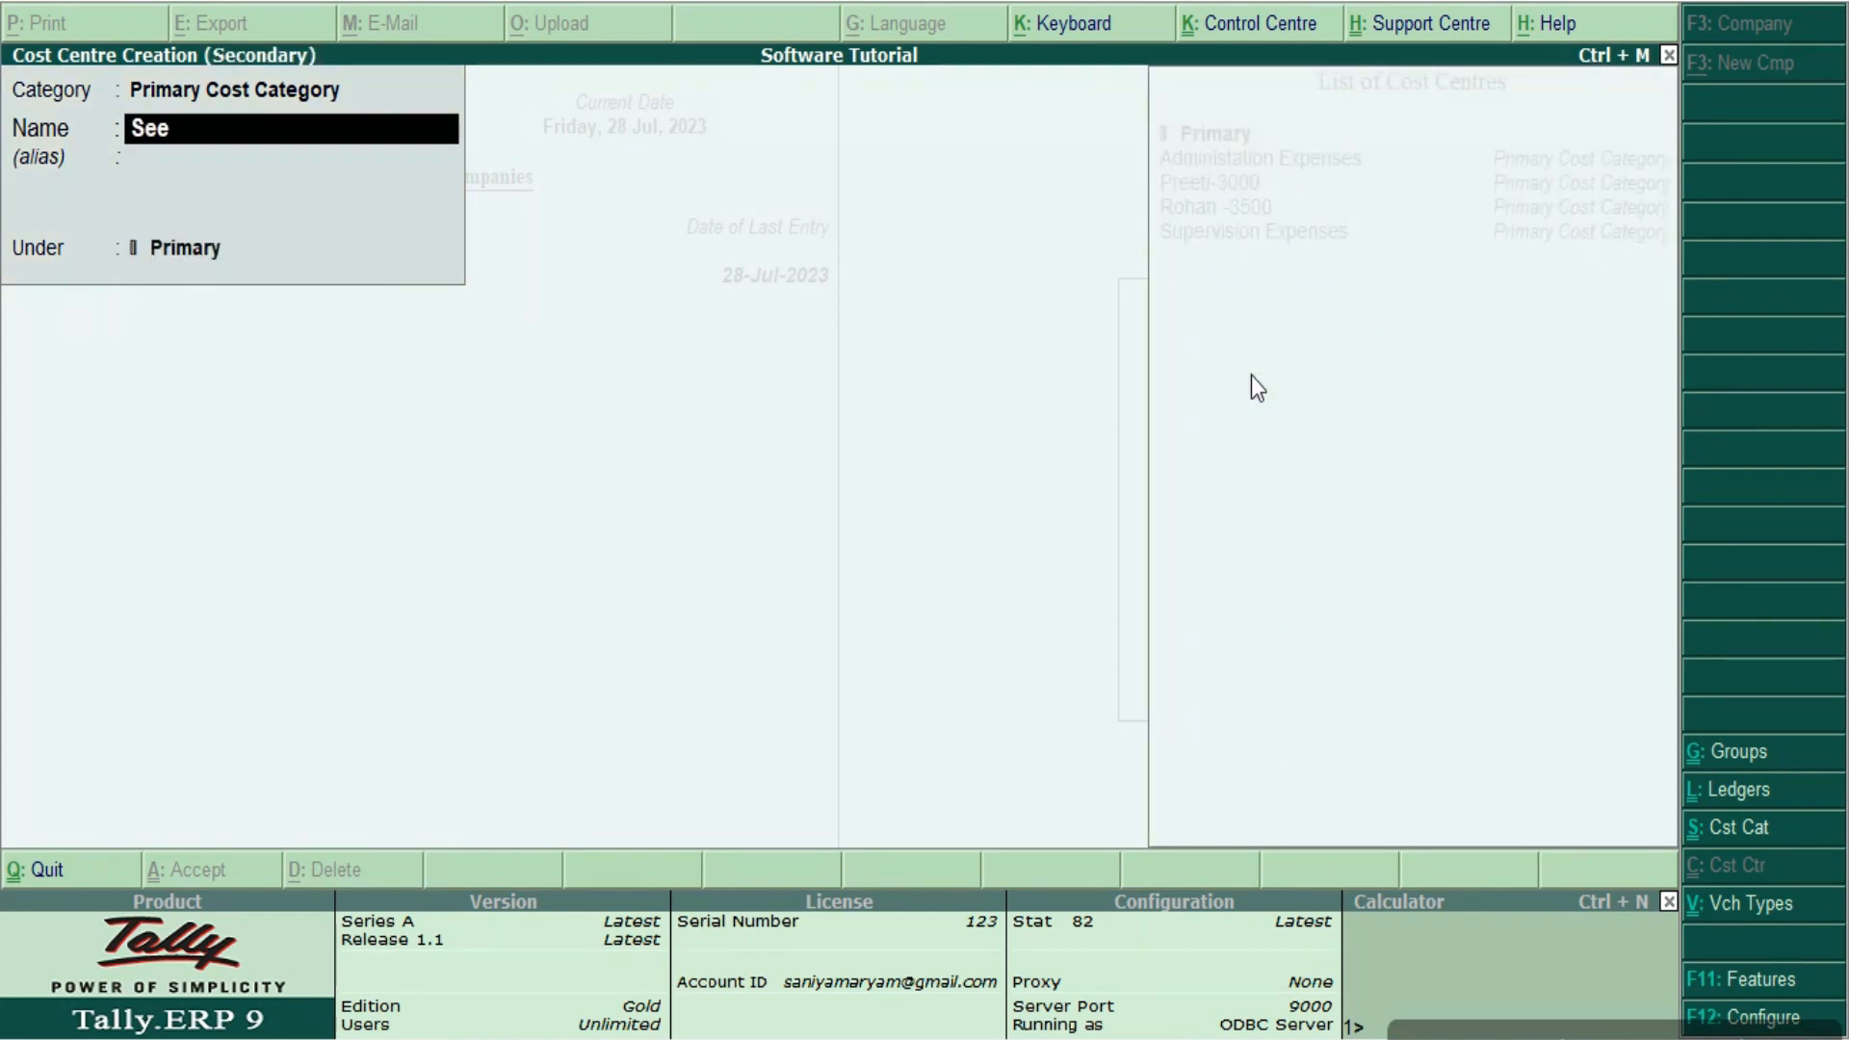
pyautogui.press('BackSpace')
pyautogui.write('lling & Dist')
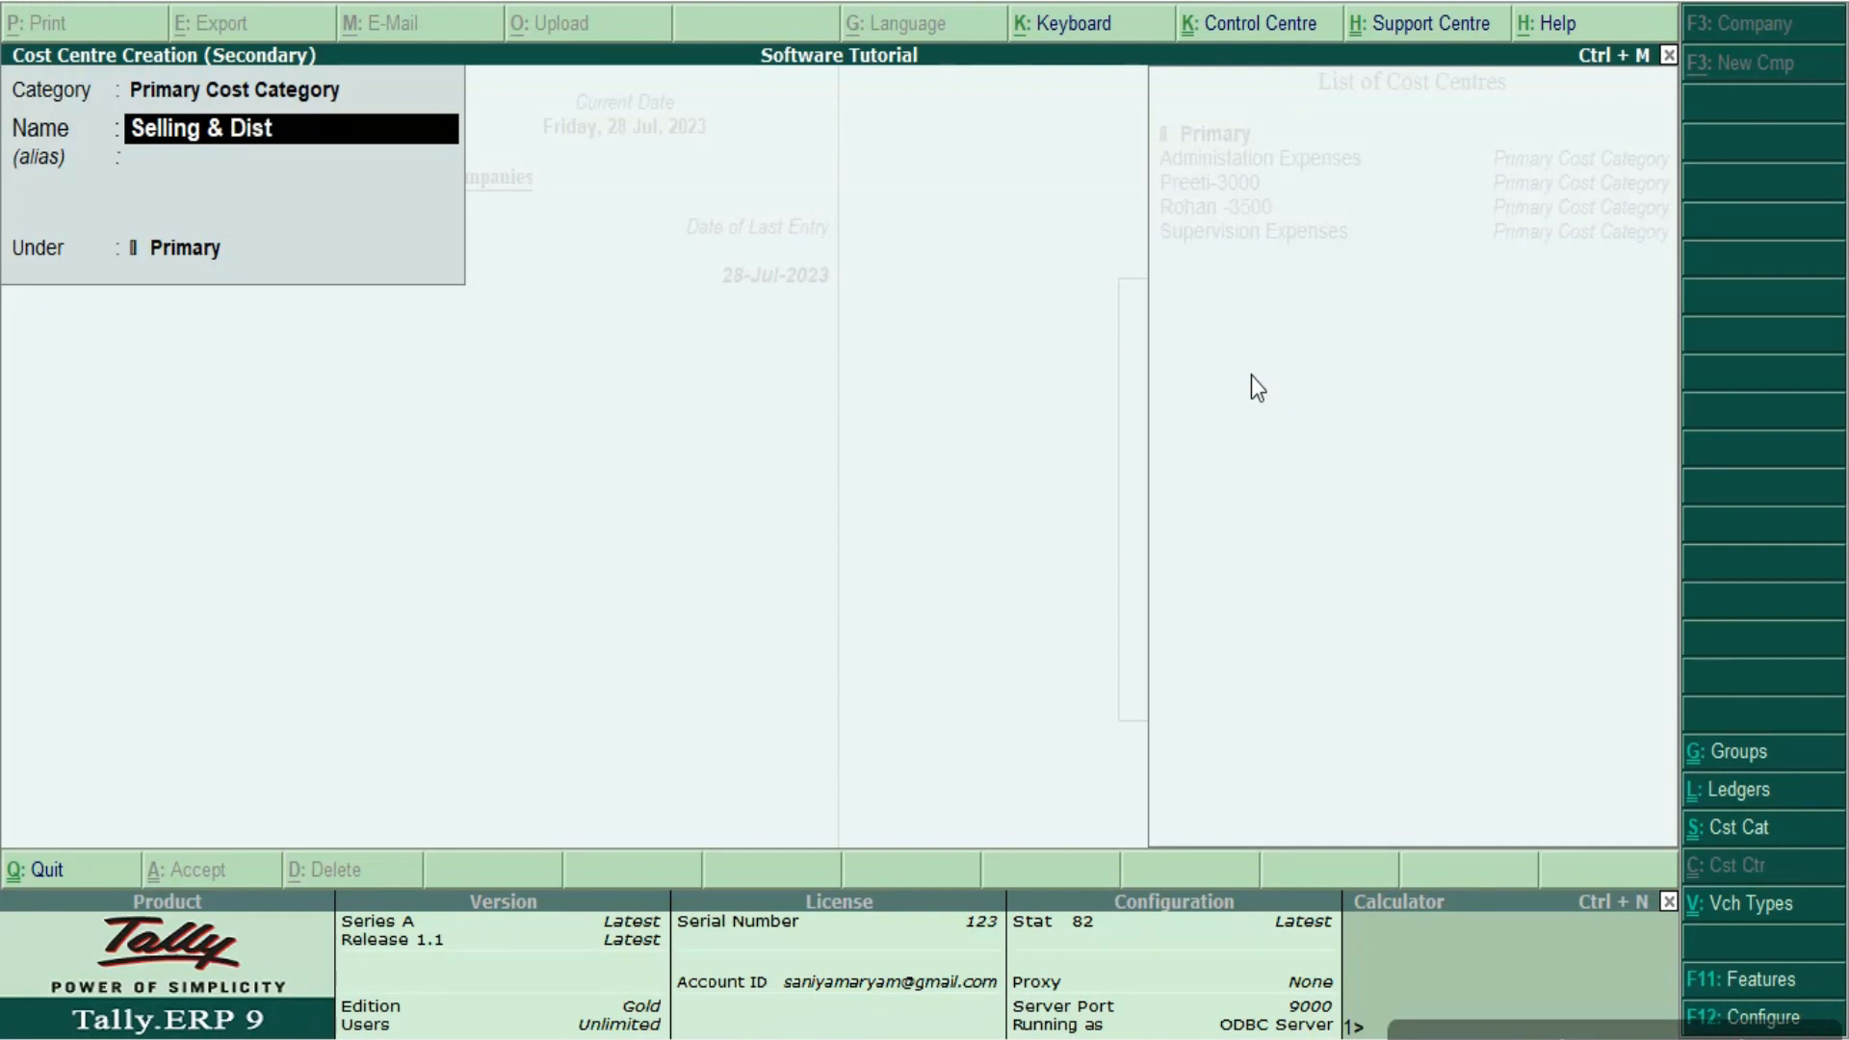
pyautogui.write('ribution')
pyautogui.press('Return')
pyautogui.press('Return')
pyautogui.press('Return')
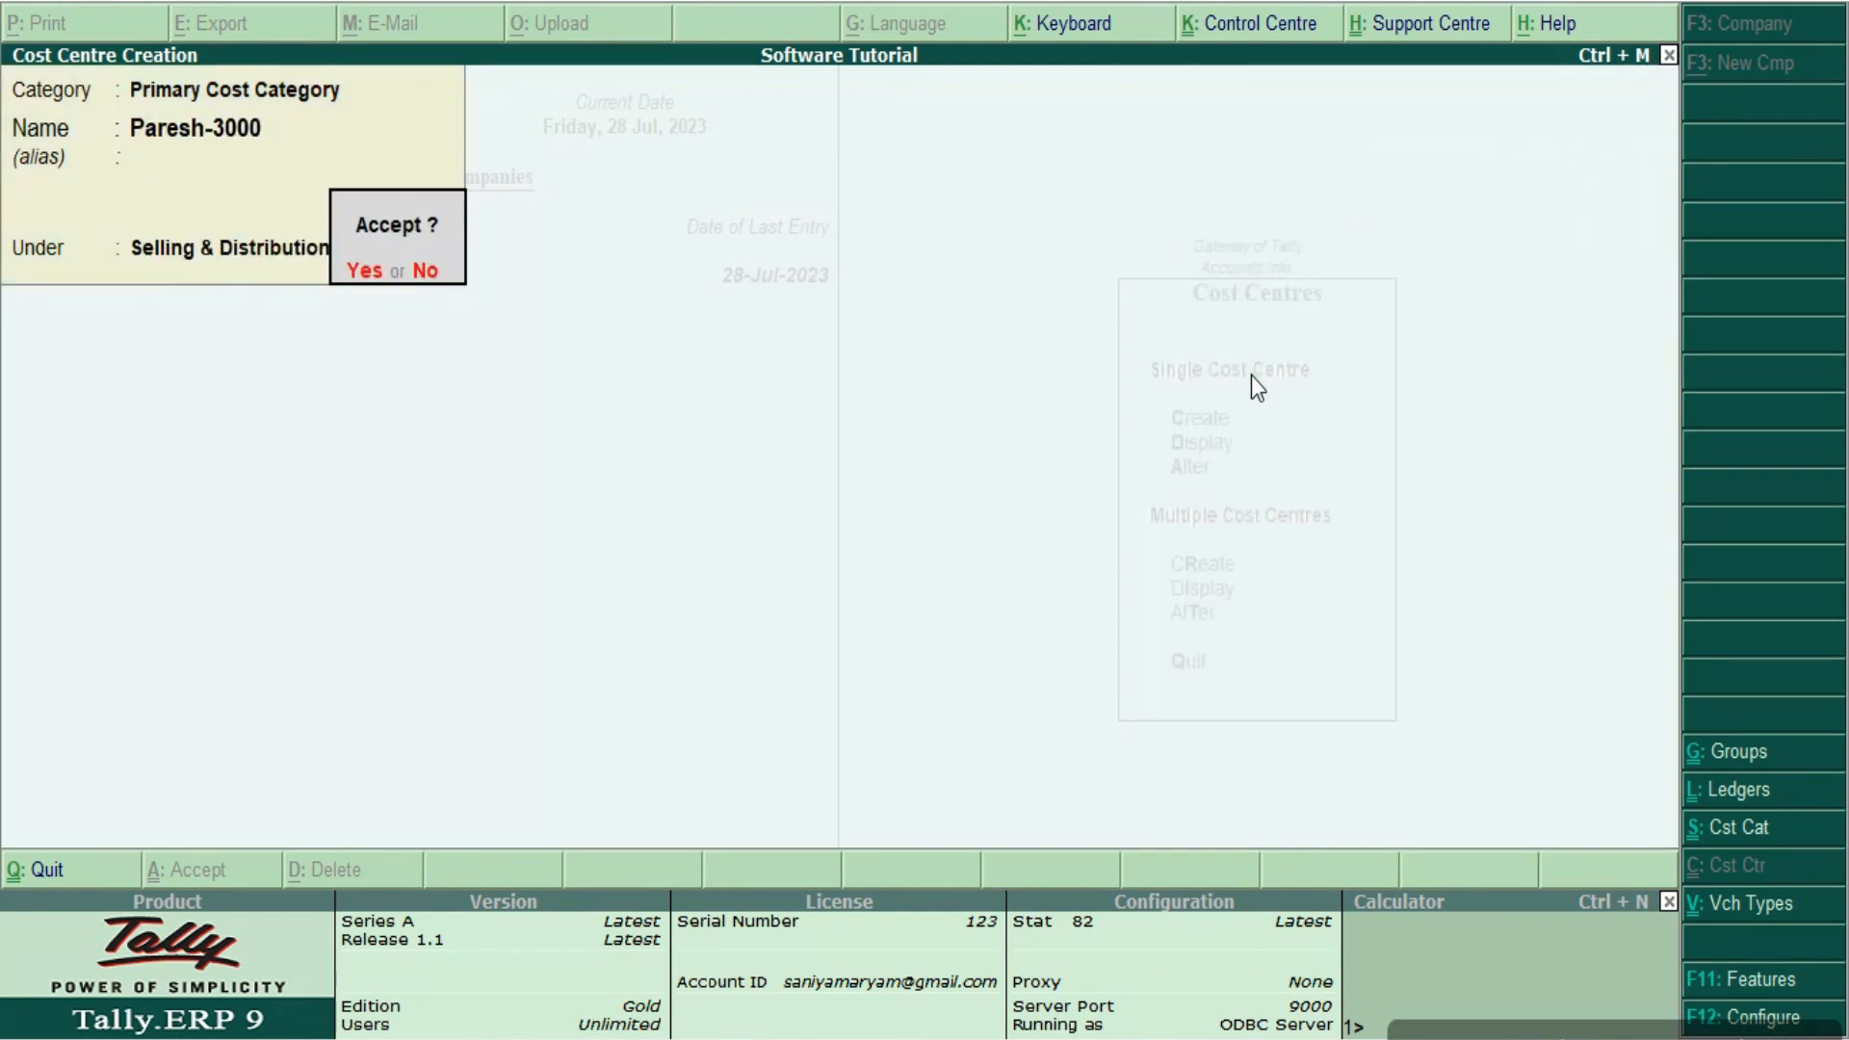
pyautogui.press('Return')
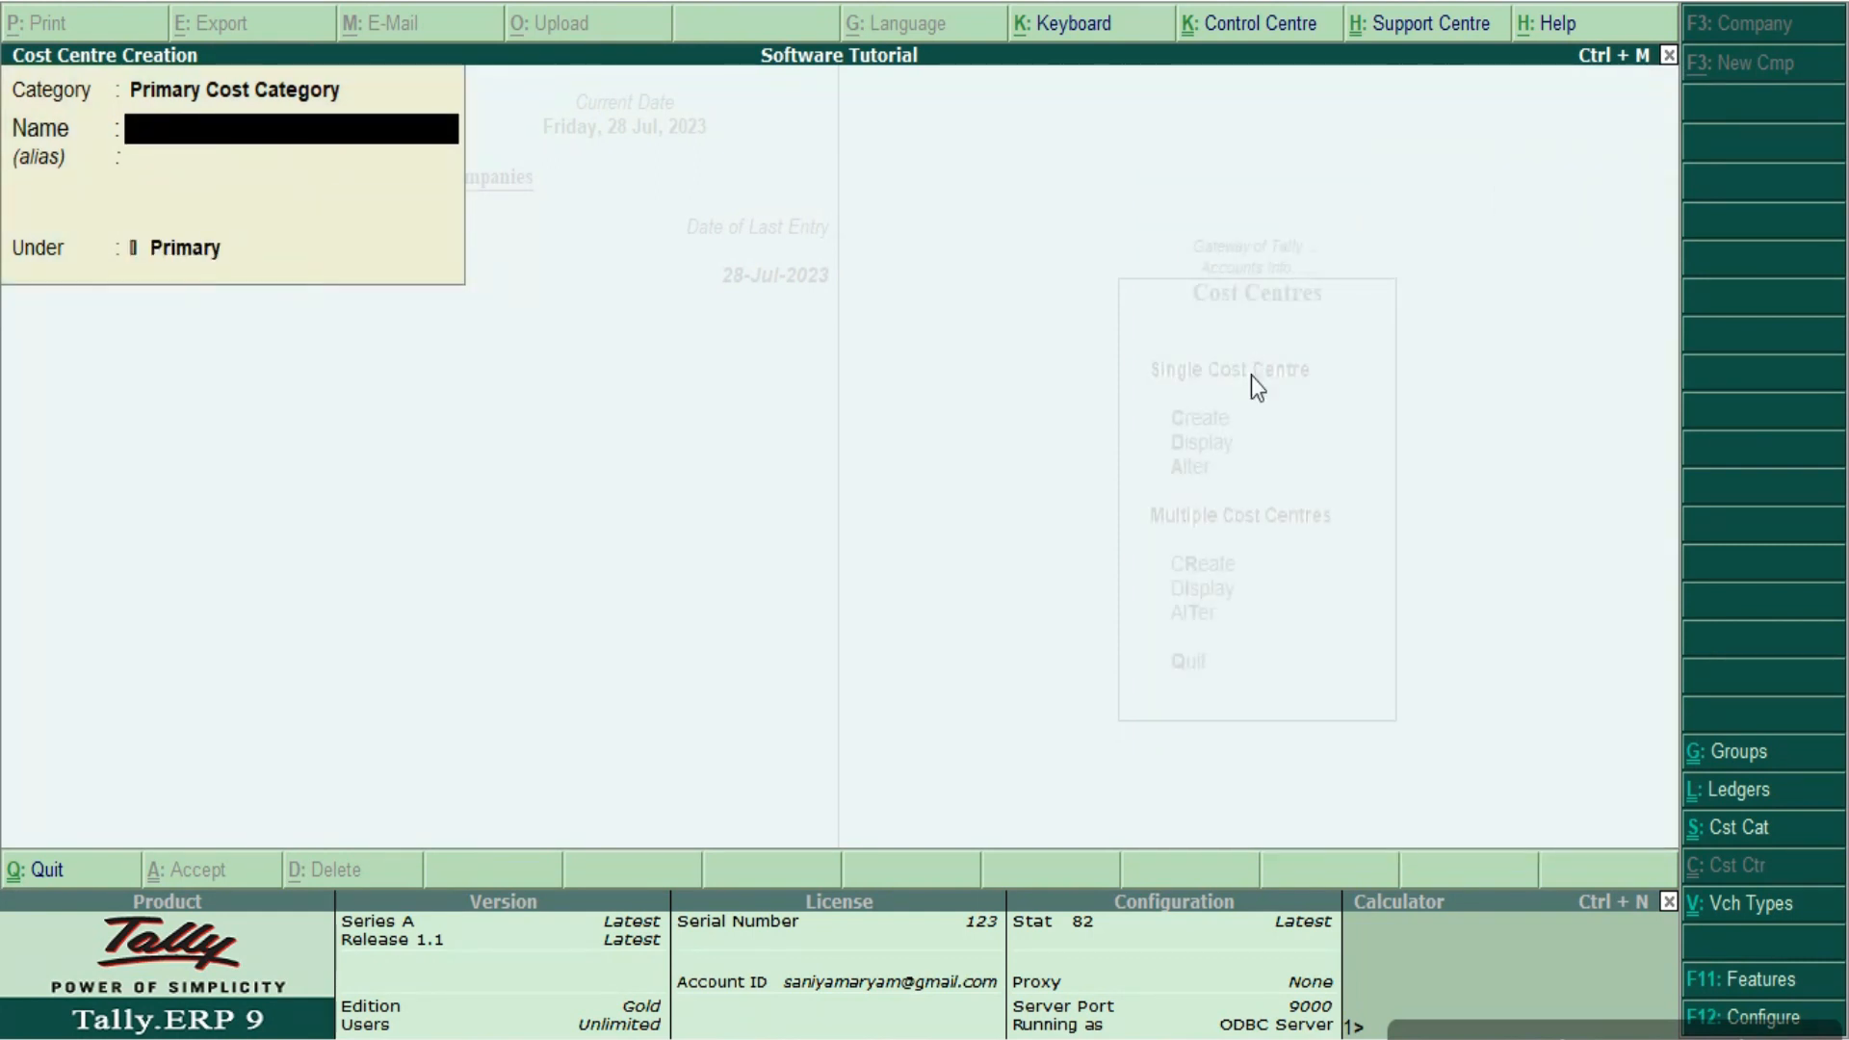
# - Create a cost centre with the fourth employee's name followed by "-3500", under the existing Supervision Expenses centre
pyautogui.write('Dillip-3500')
pyautogui.press('Return')
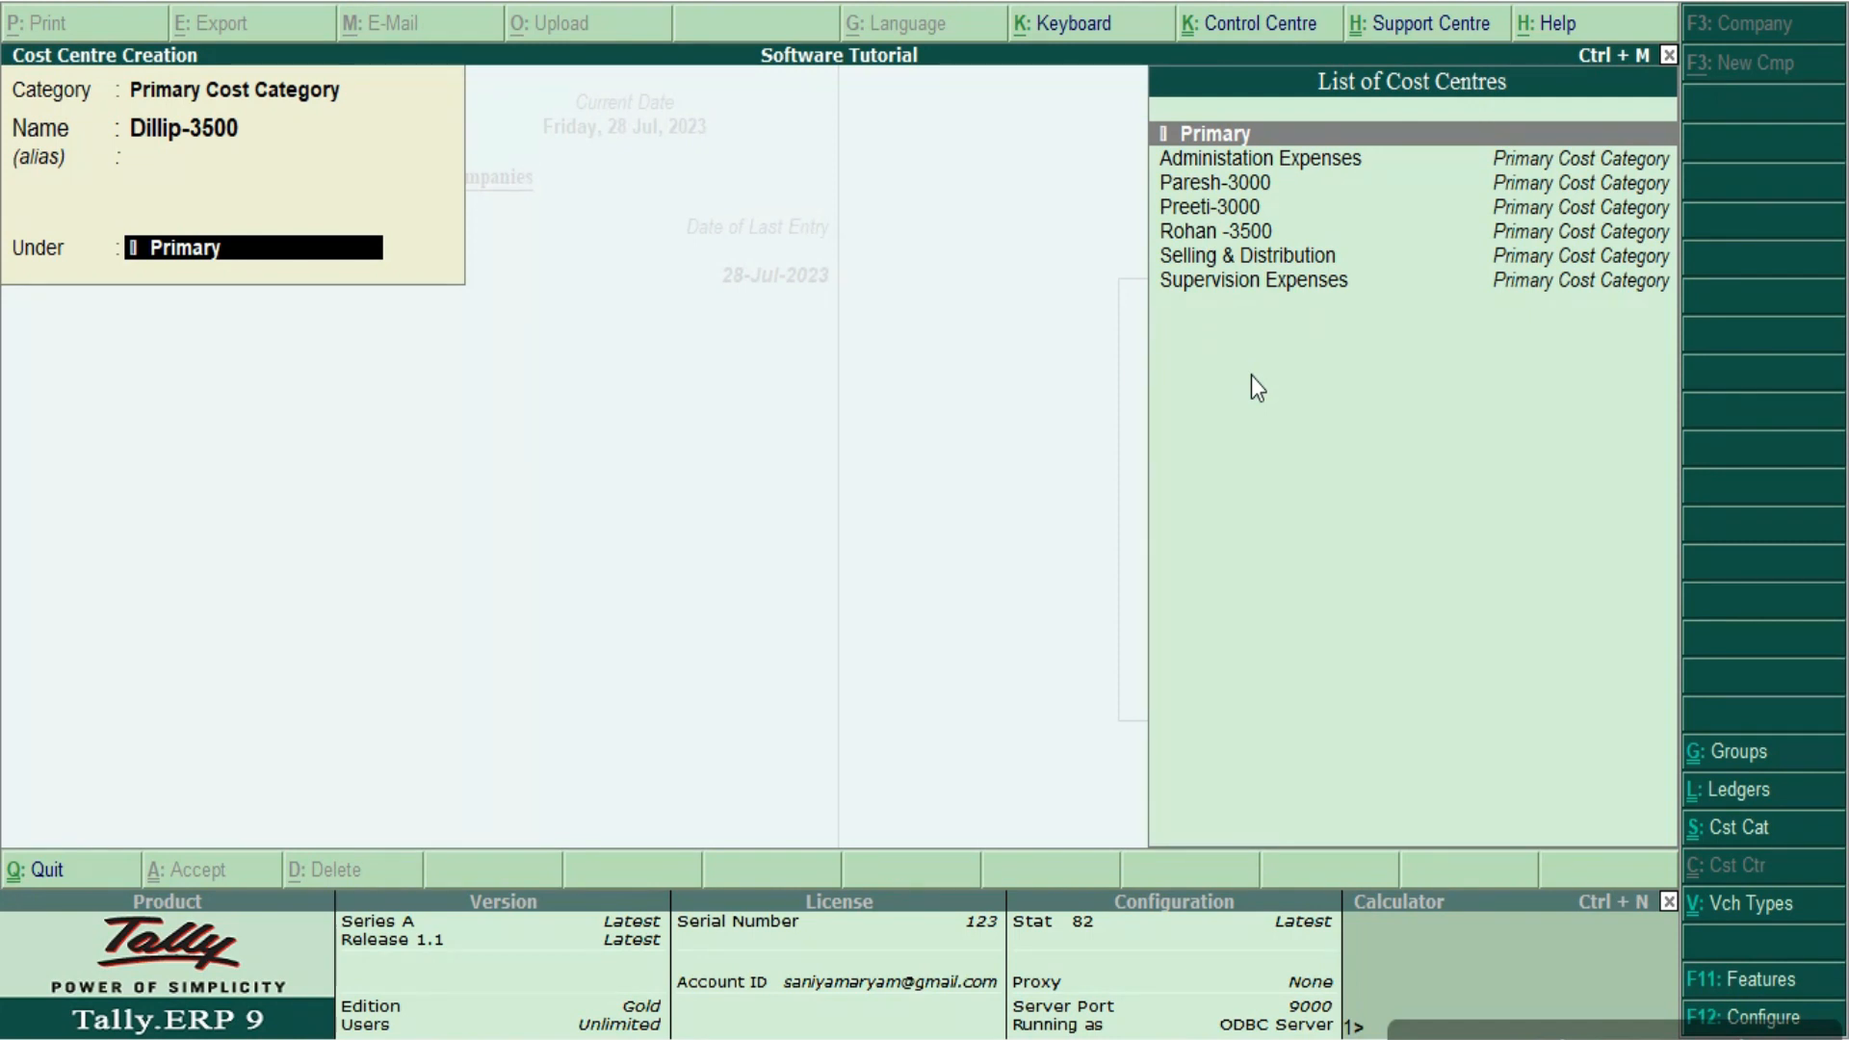
pyautogui.write('S')
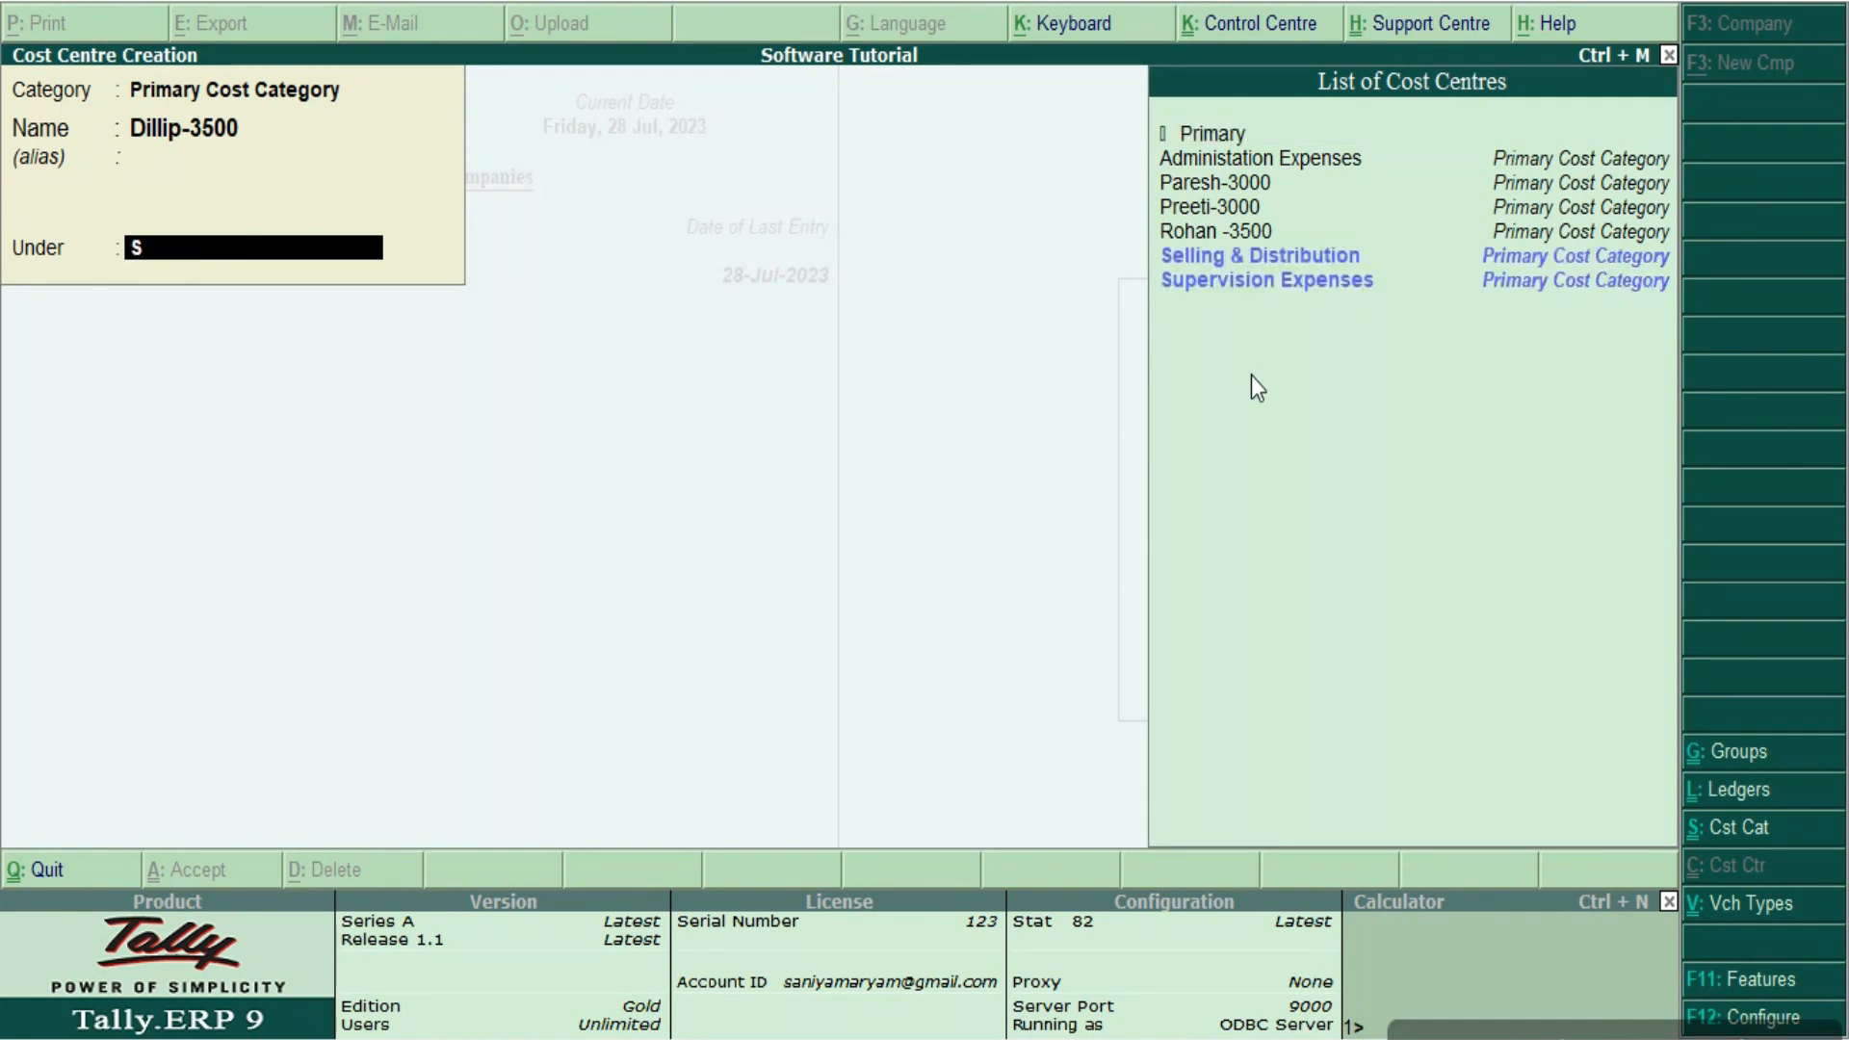
pyautogui.press('Down')
pyautogui.press('Return')
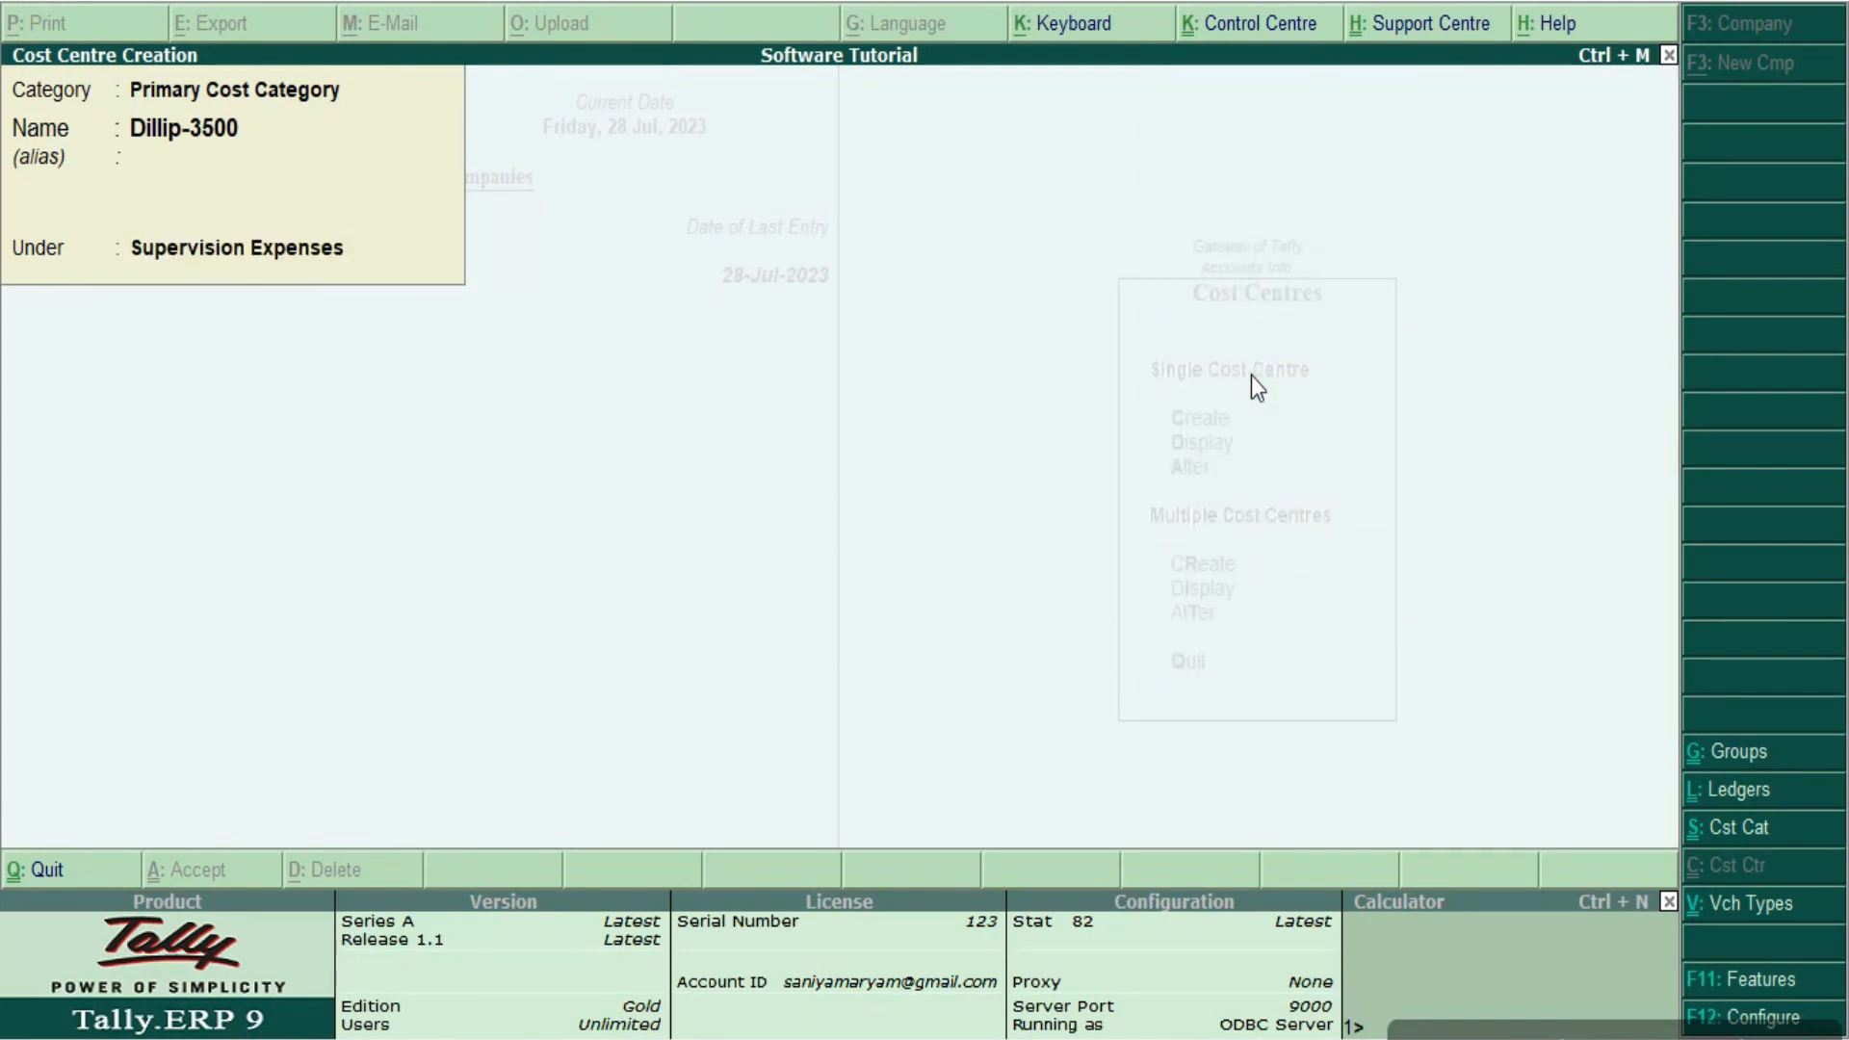
pyautogui.press('Return')
# - Create a cost centre with the fifth employee's name followed by "-1000", under the existing Administation Expenses centre
pyautogui.write('Srinath')
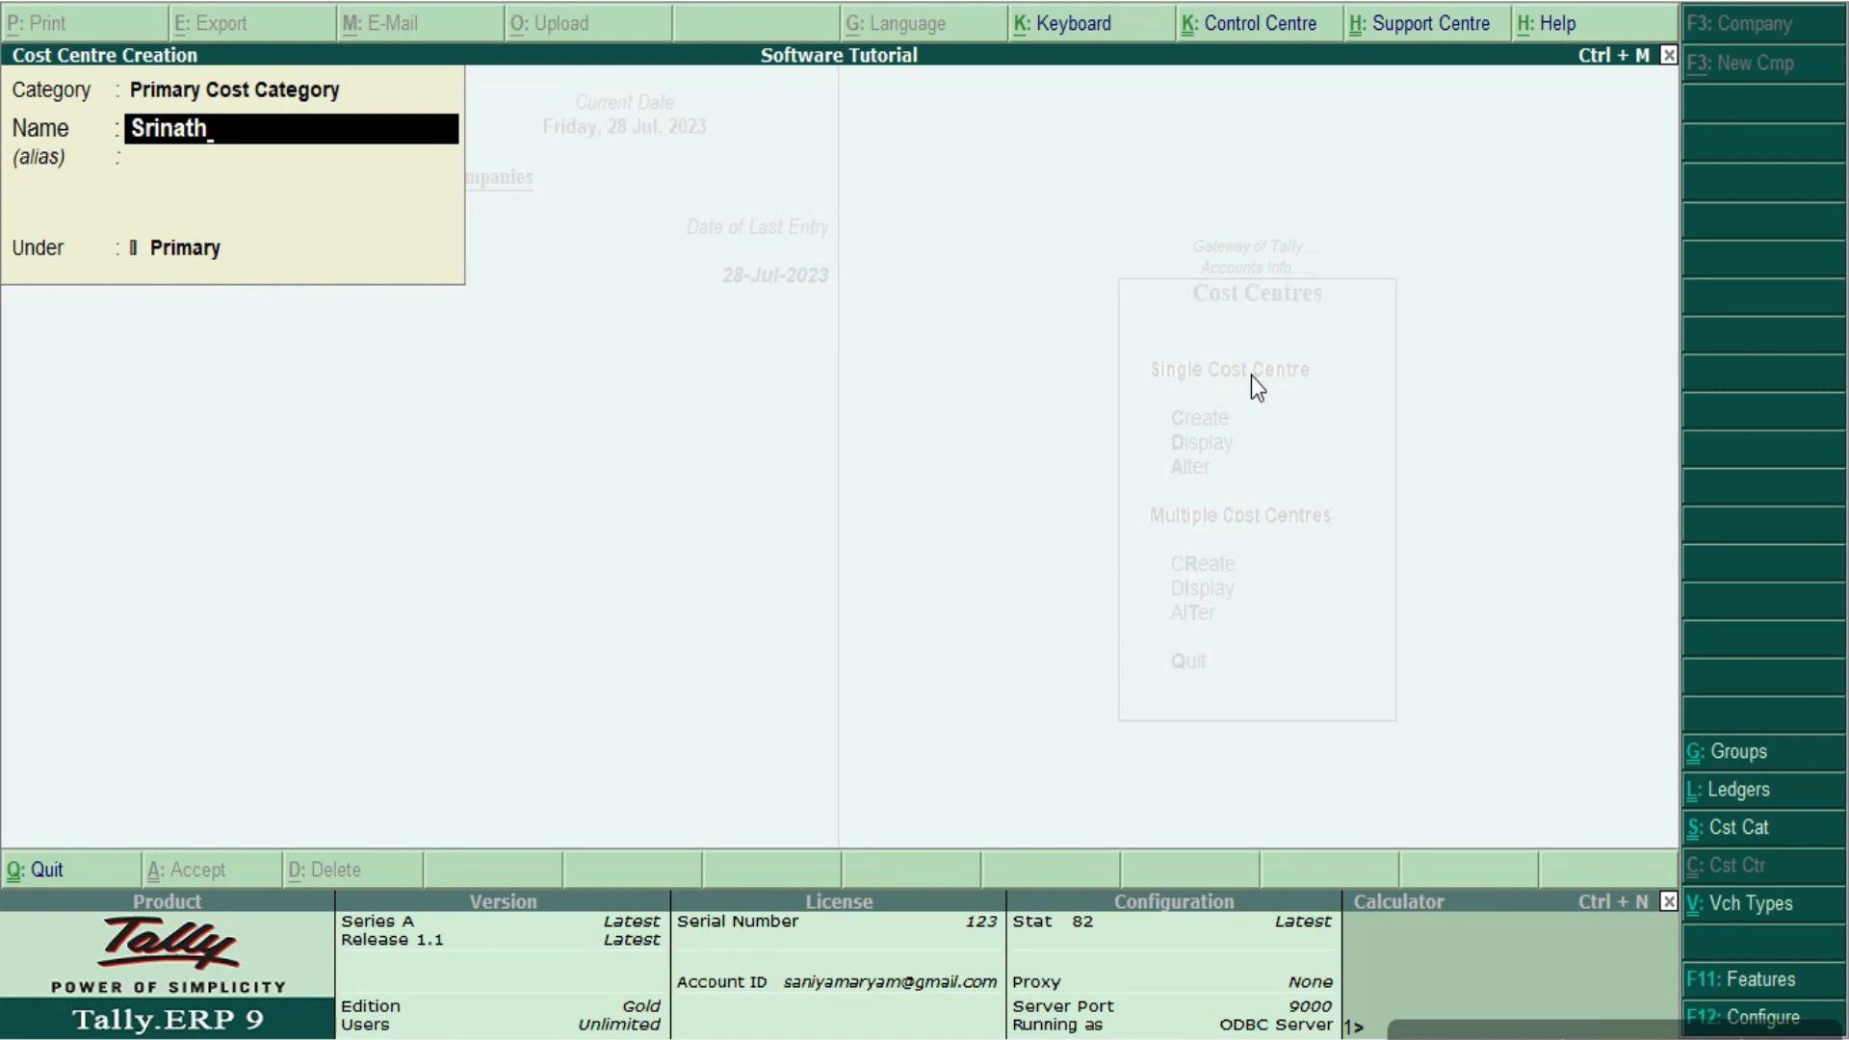
pyautogui.write('-1000')
pyautogui.press('Return')
pyautogui.press('Return')
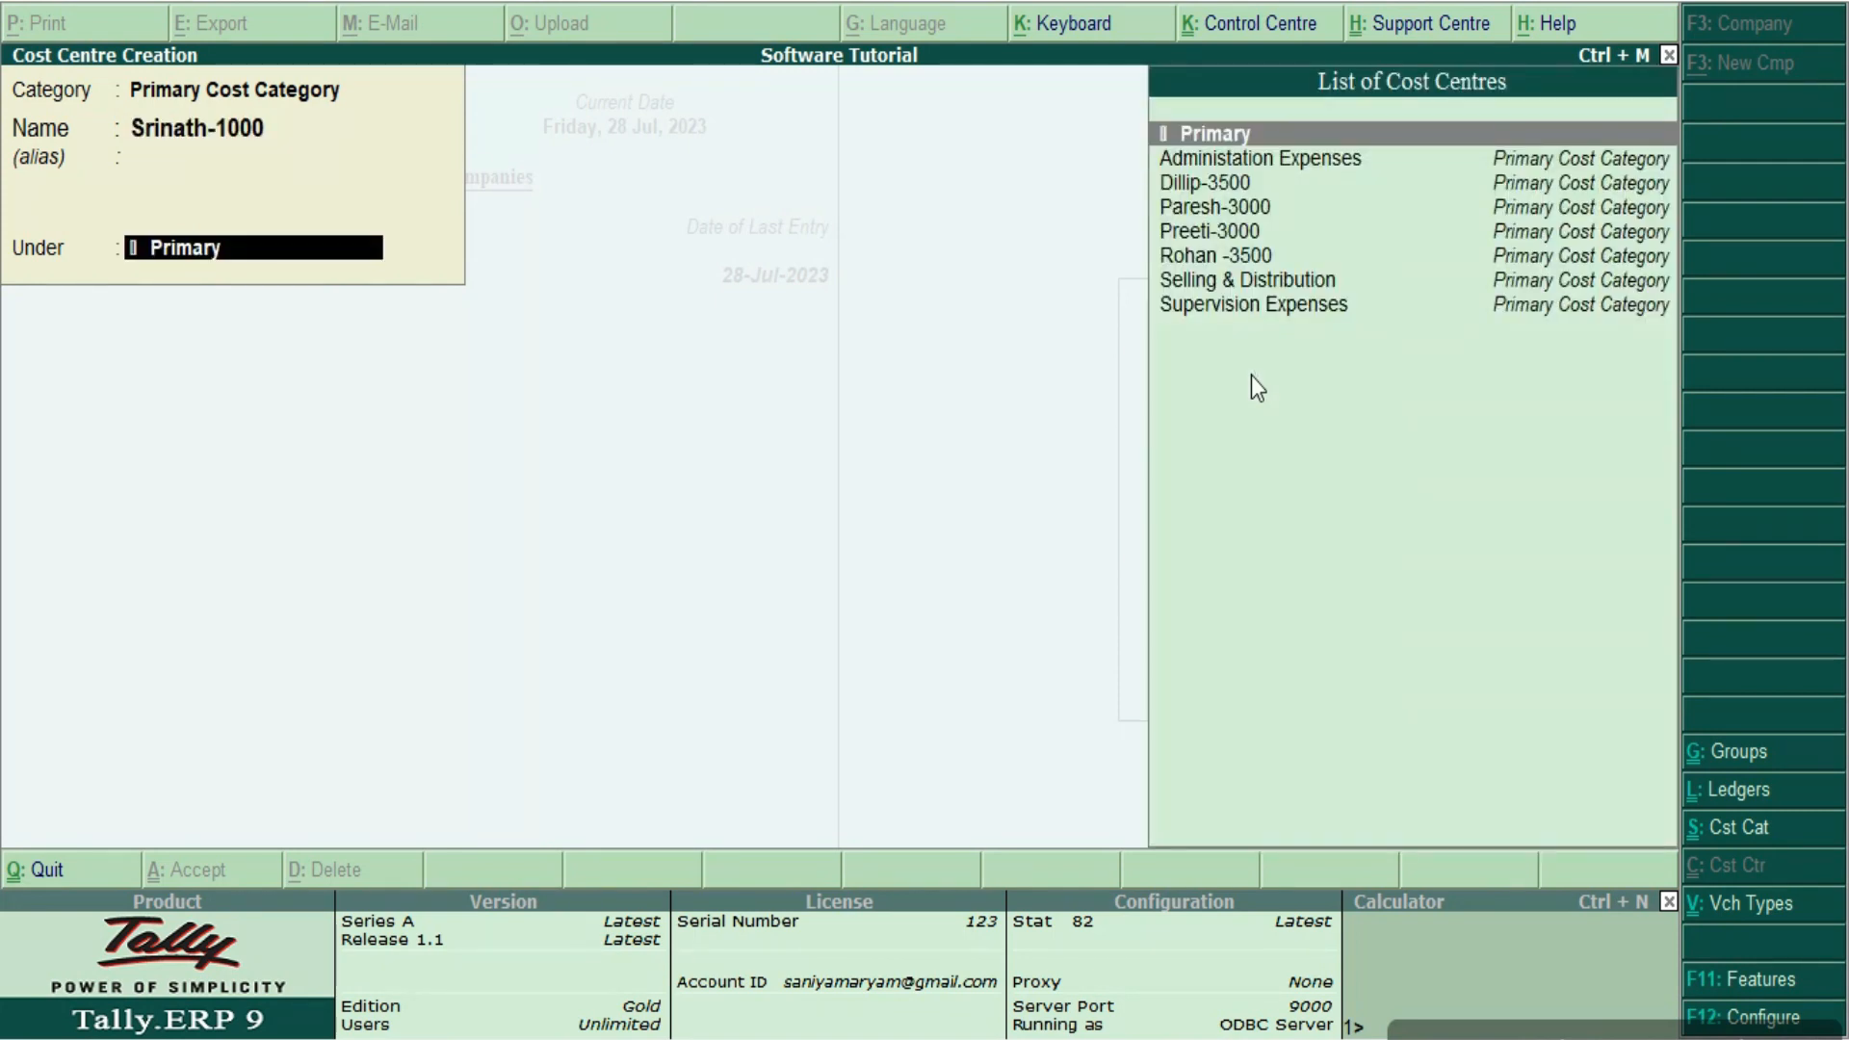
pyautogui.write('Ad')
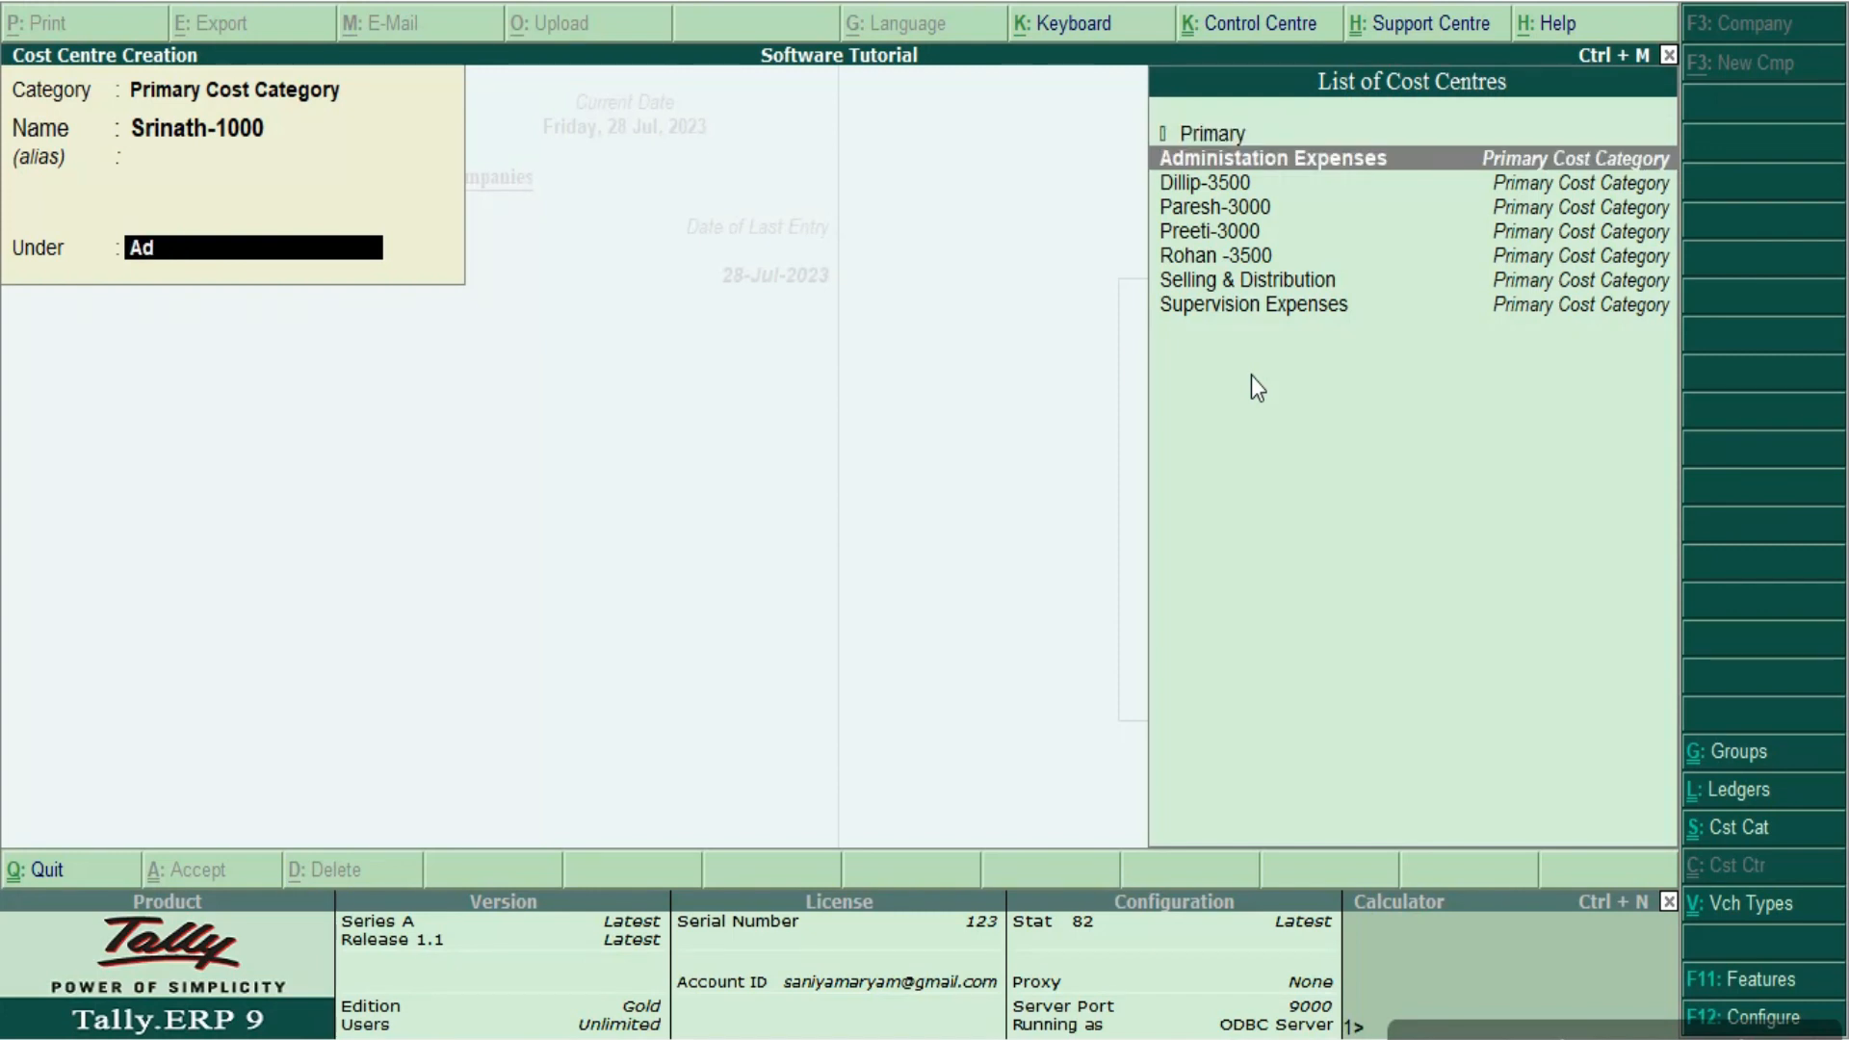
pyautogui.press('Return')
pyautogui.press('Return')
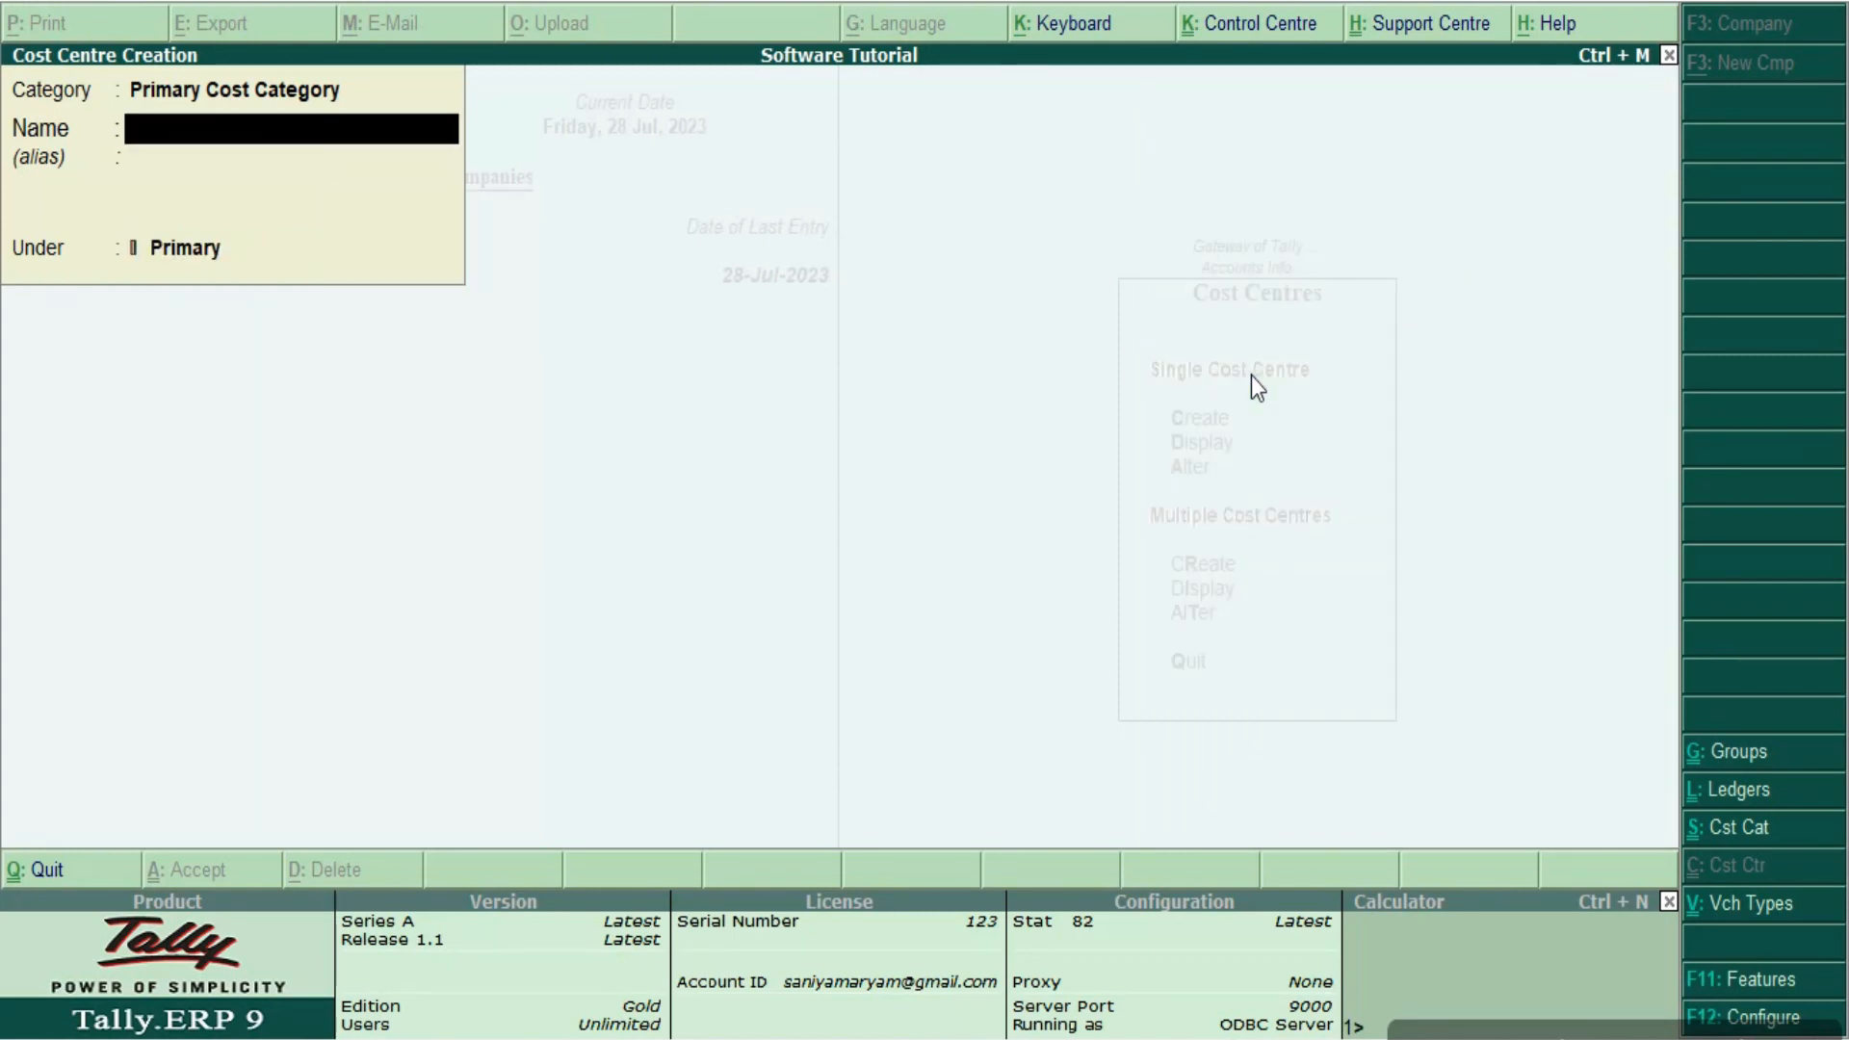
# - Create a cost centre with the sixth employee's name followed by "-4000", under the existing Selling & Distribution centre, and close the creation form
pyautogui.write('Nitin-4000')
pyautogui.press('Return')
pyautogui.press('Return')
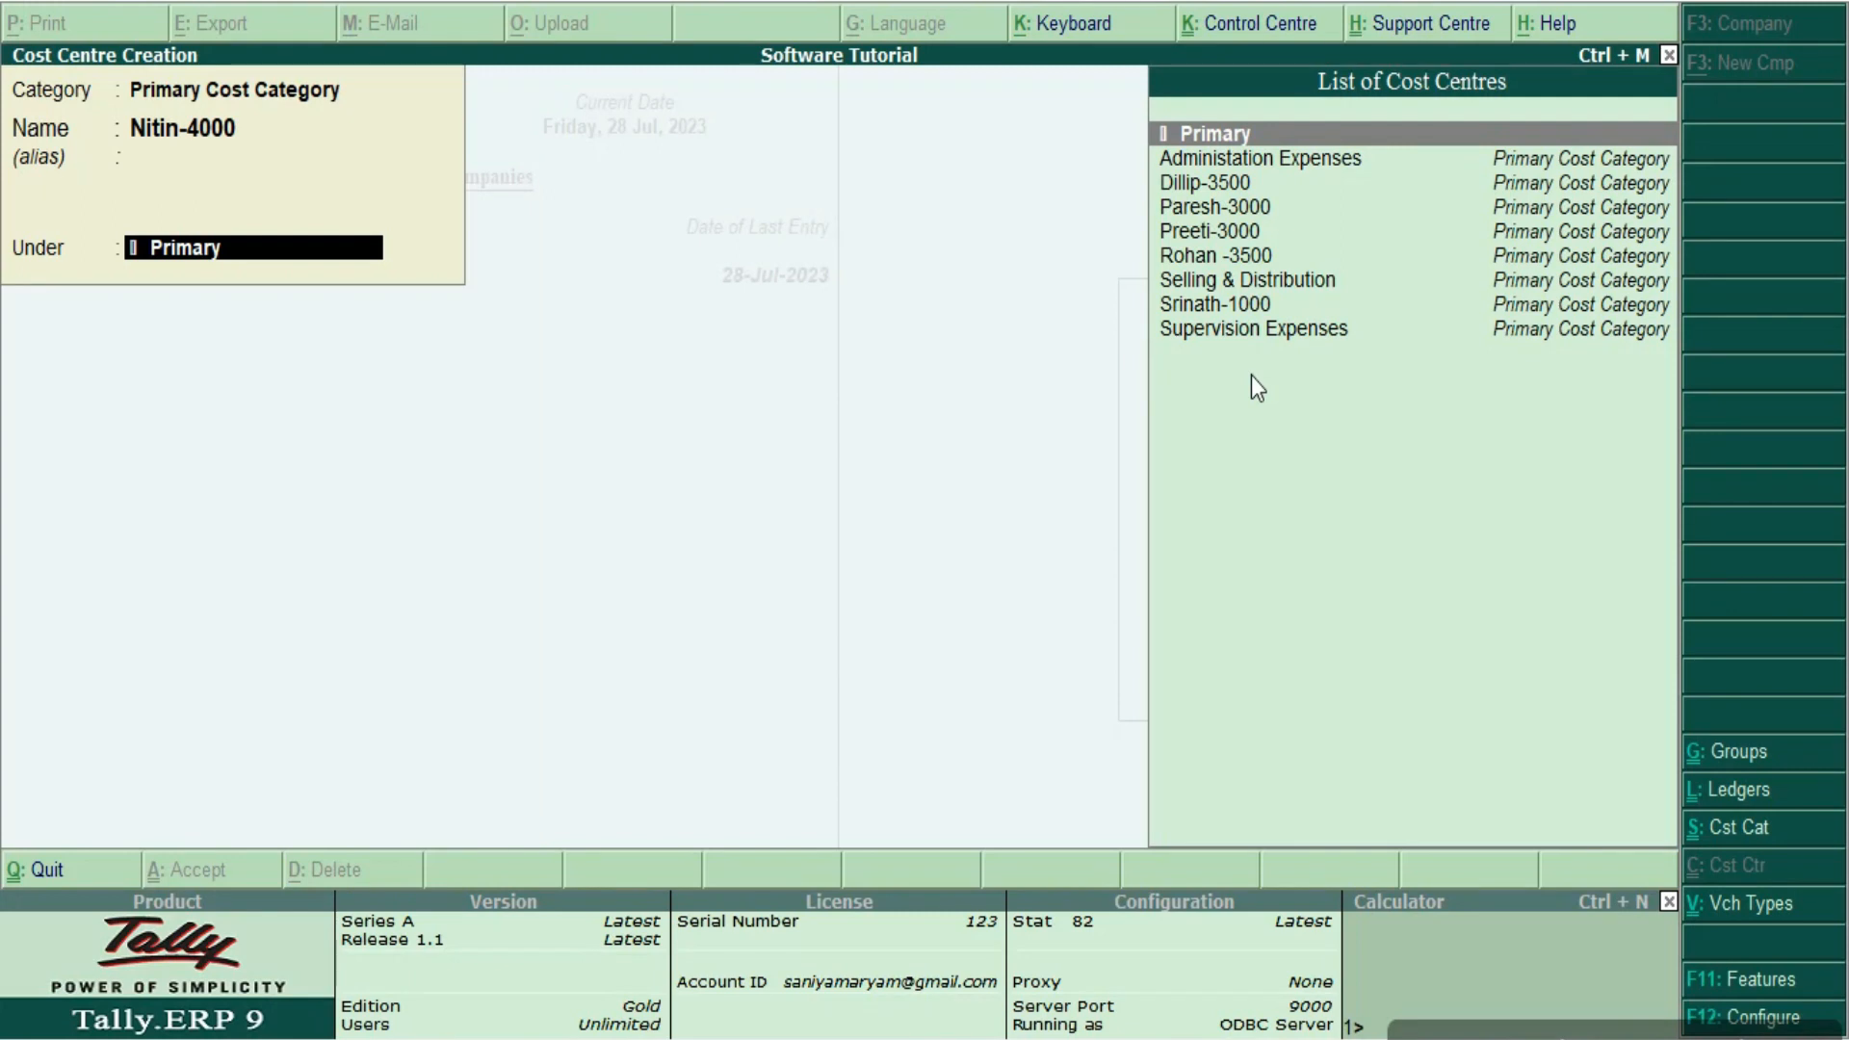
pyautogui.write('S')
pyautogui.press('Up')
pyautogui.press('Up')
pyautogui.press('Up')
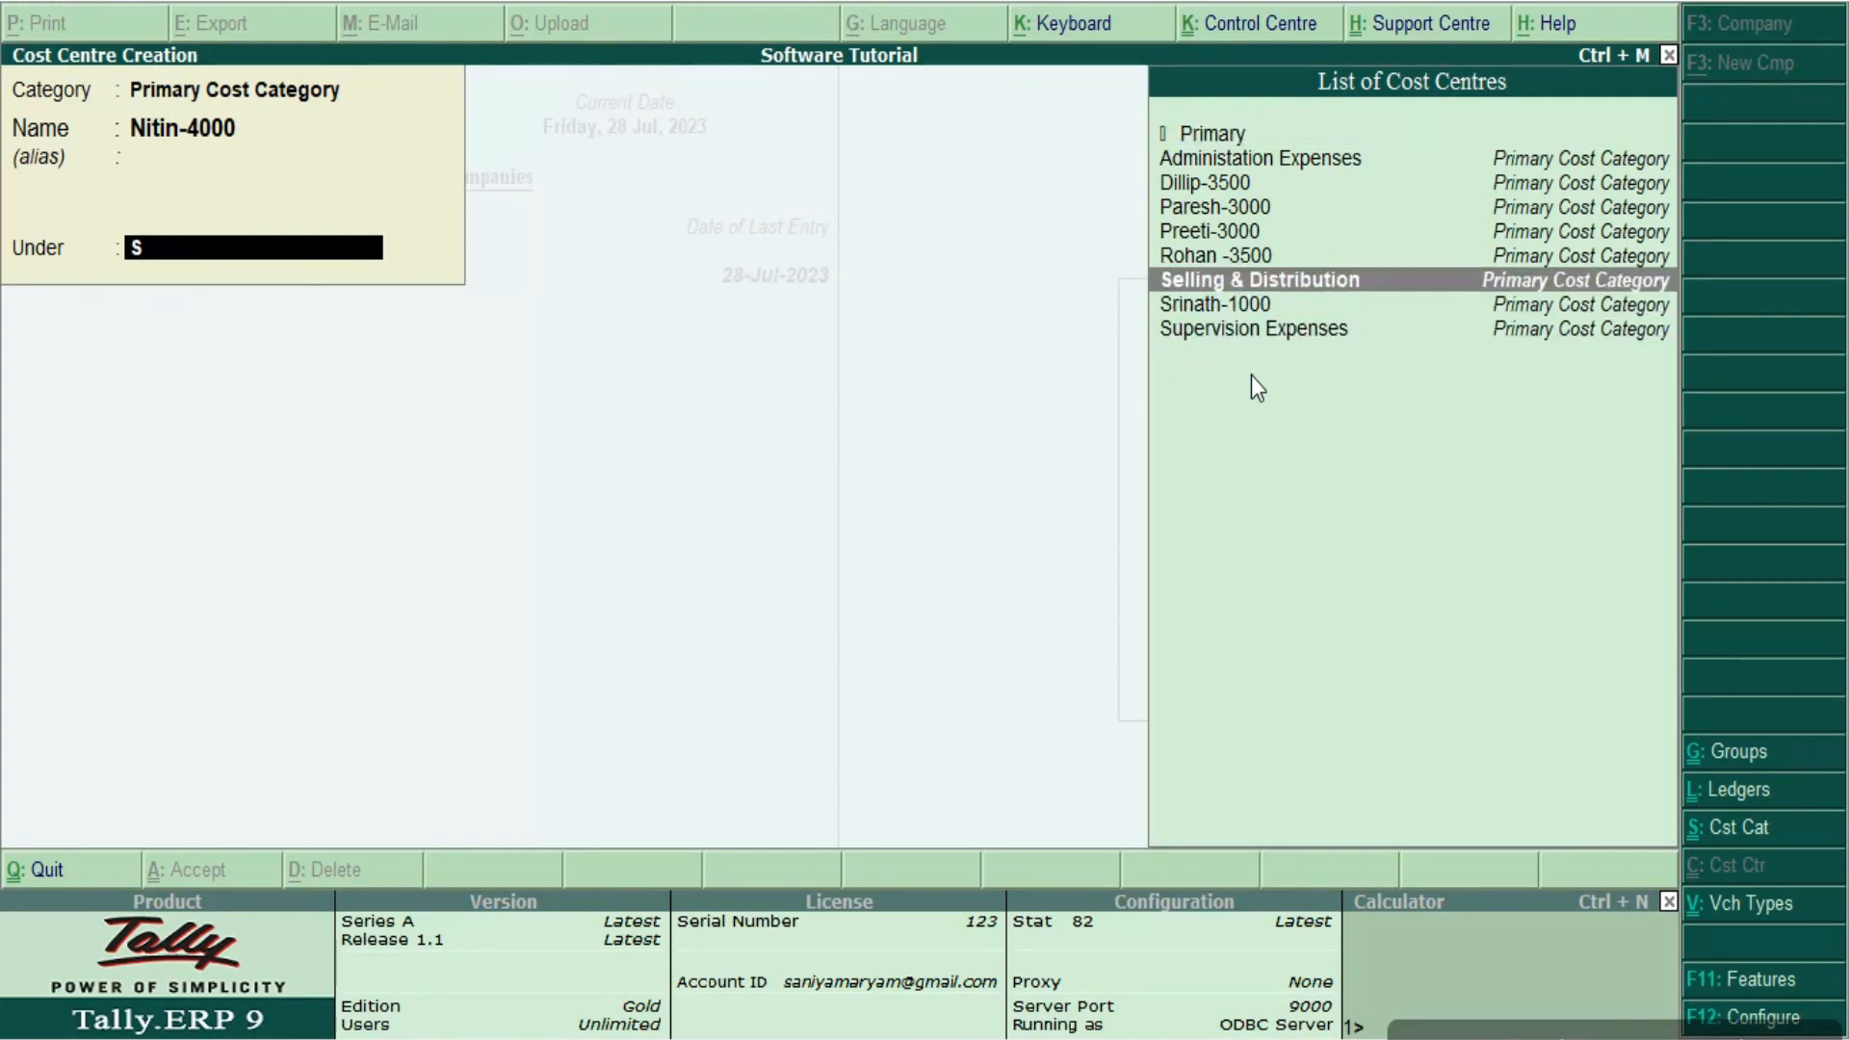
pyautogui.press('Return')
pyautogui.press('Return')
pyautogui.press('Escape')
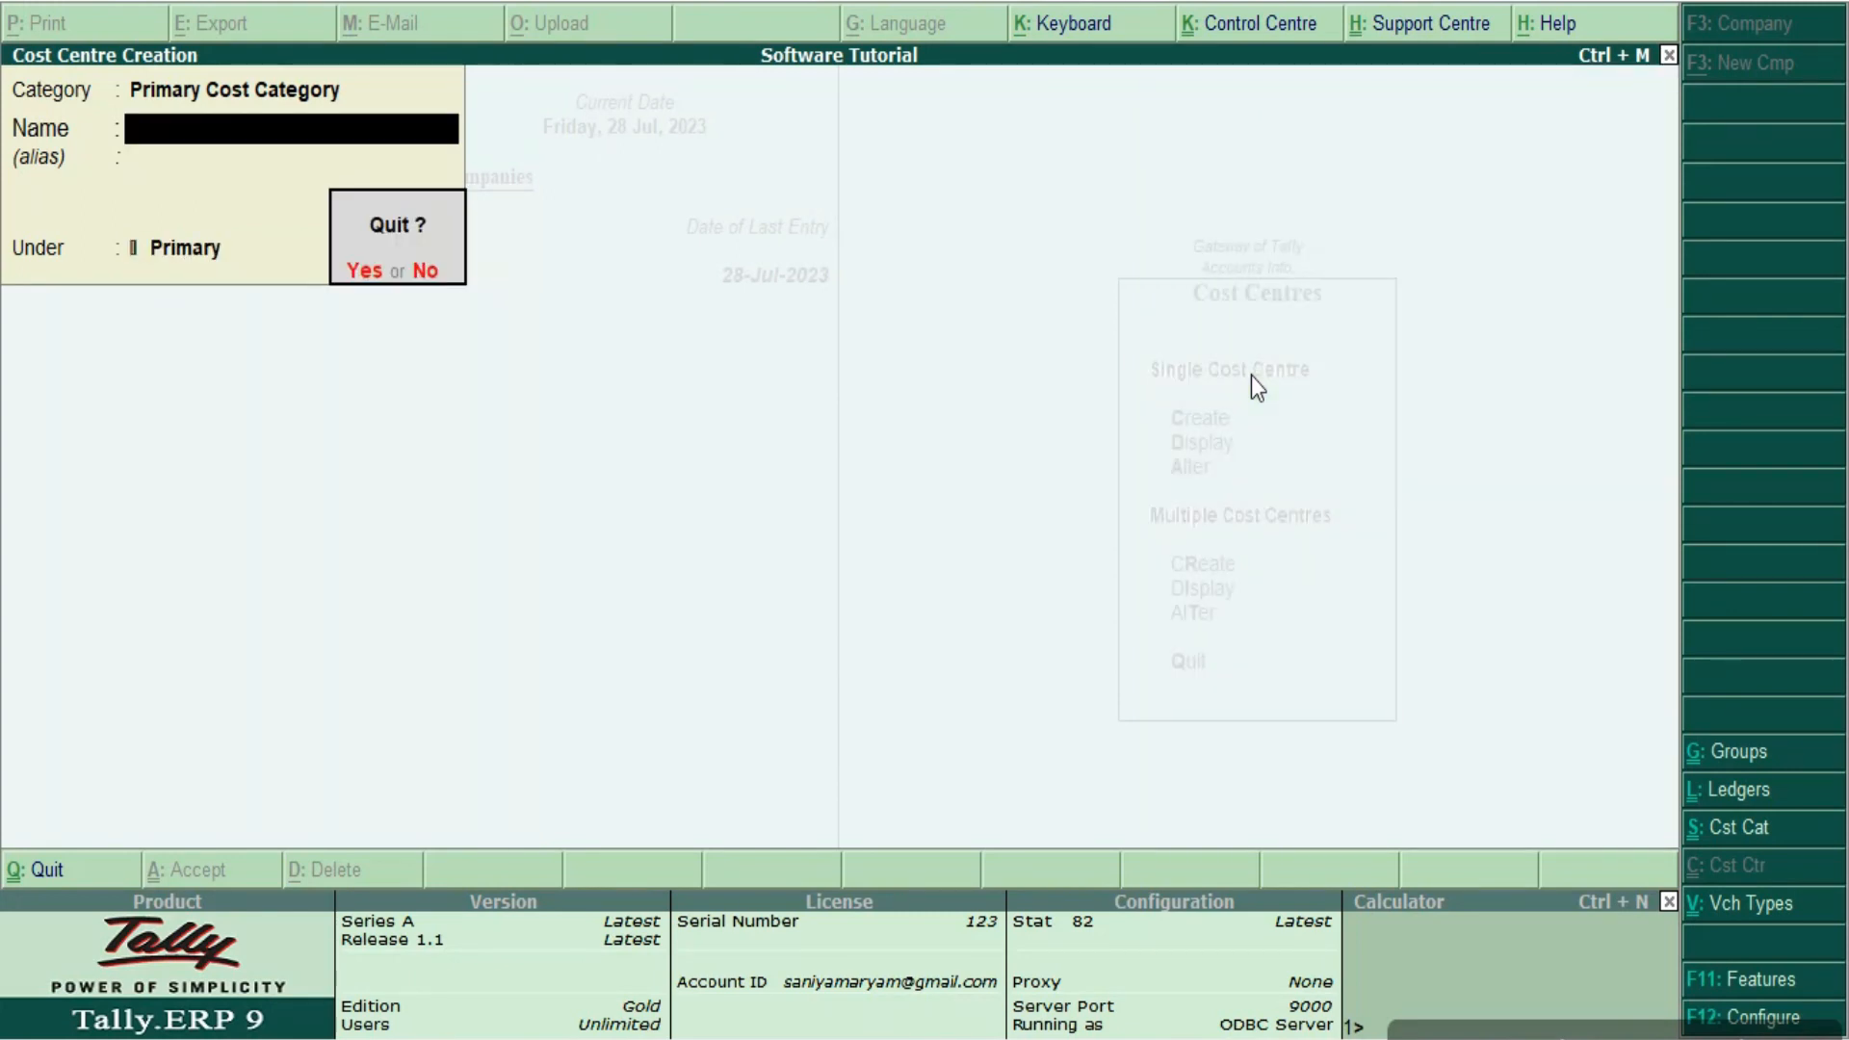
pyautogui.press('Return')
# - Display the multiple cost centre list for All Items
pyautogui.press('Escape')
pyautogui.press('Down')
pyautogui.press('Down')
pyautogui.press('Down')
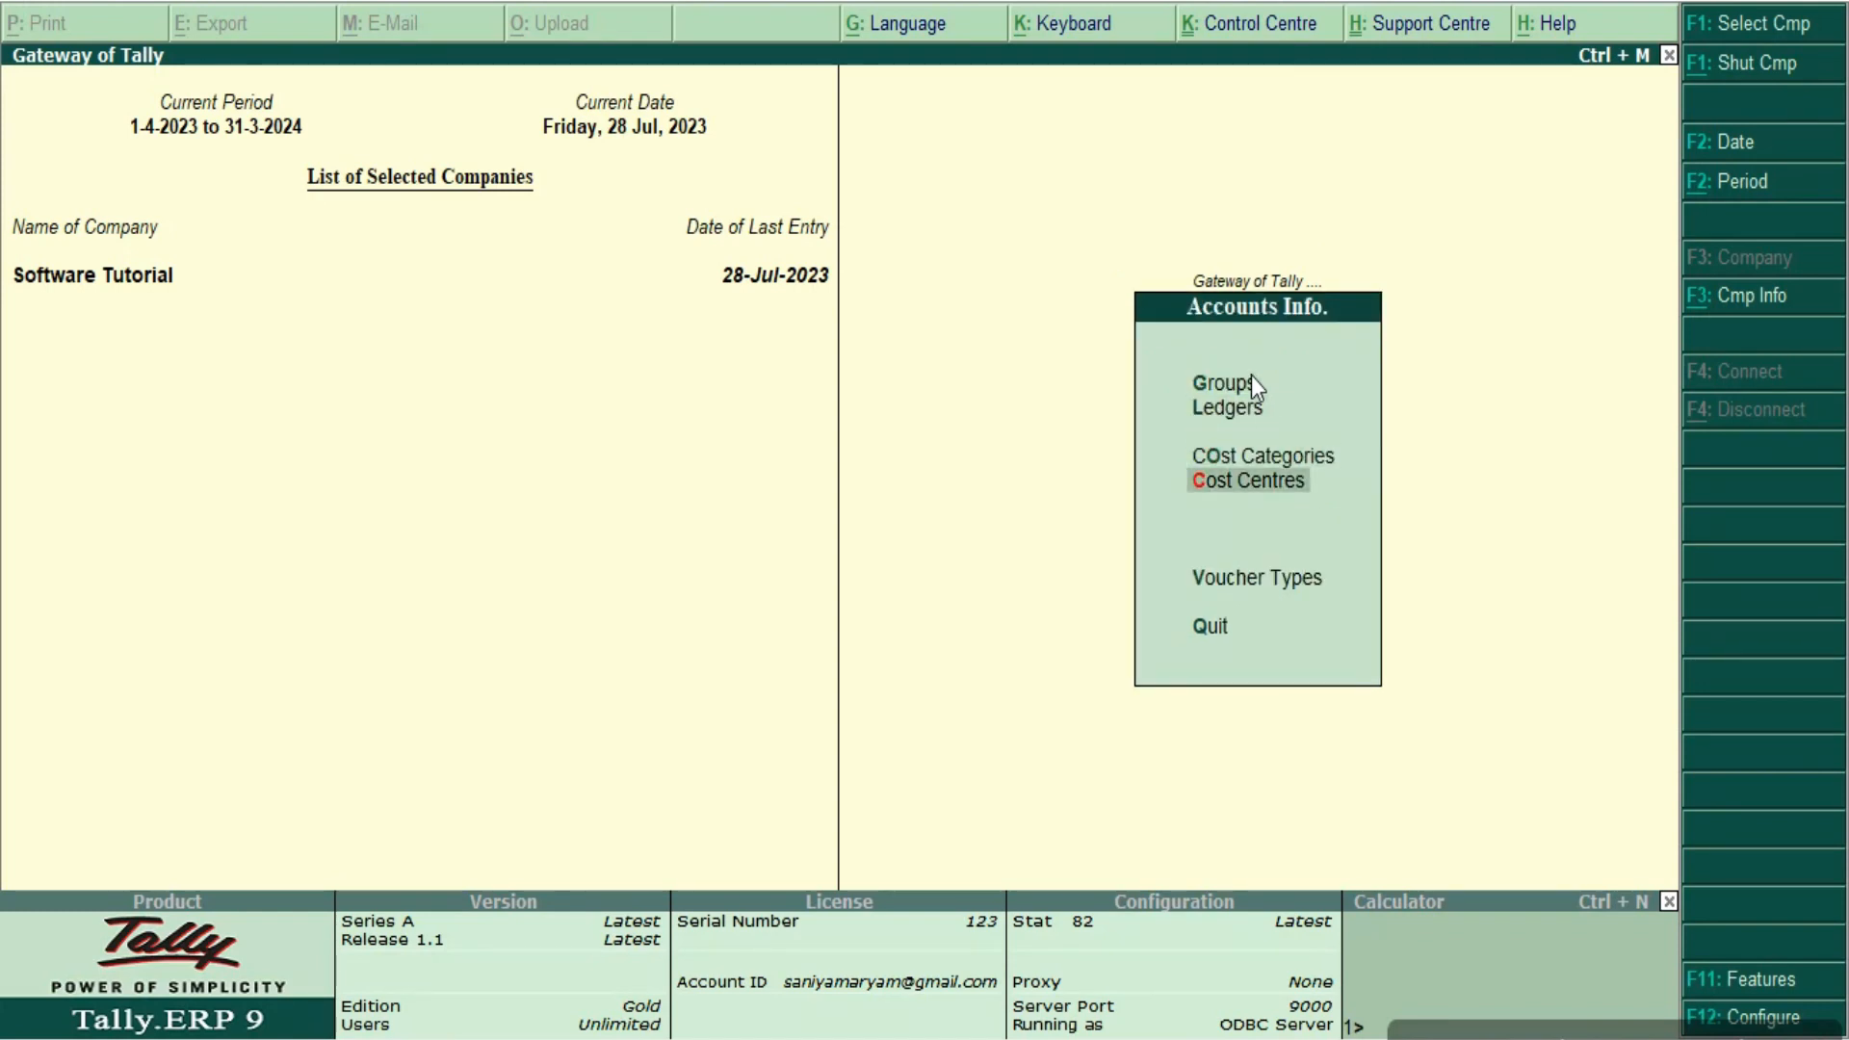
pyautogui.press('Return')
pyautogui.press('Down')
pyautogui.press('Down')
pyautogui.press('Down')
pyautogui.press('Down')
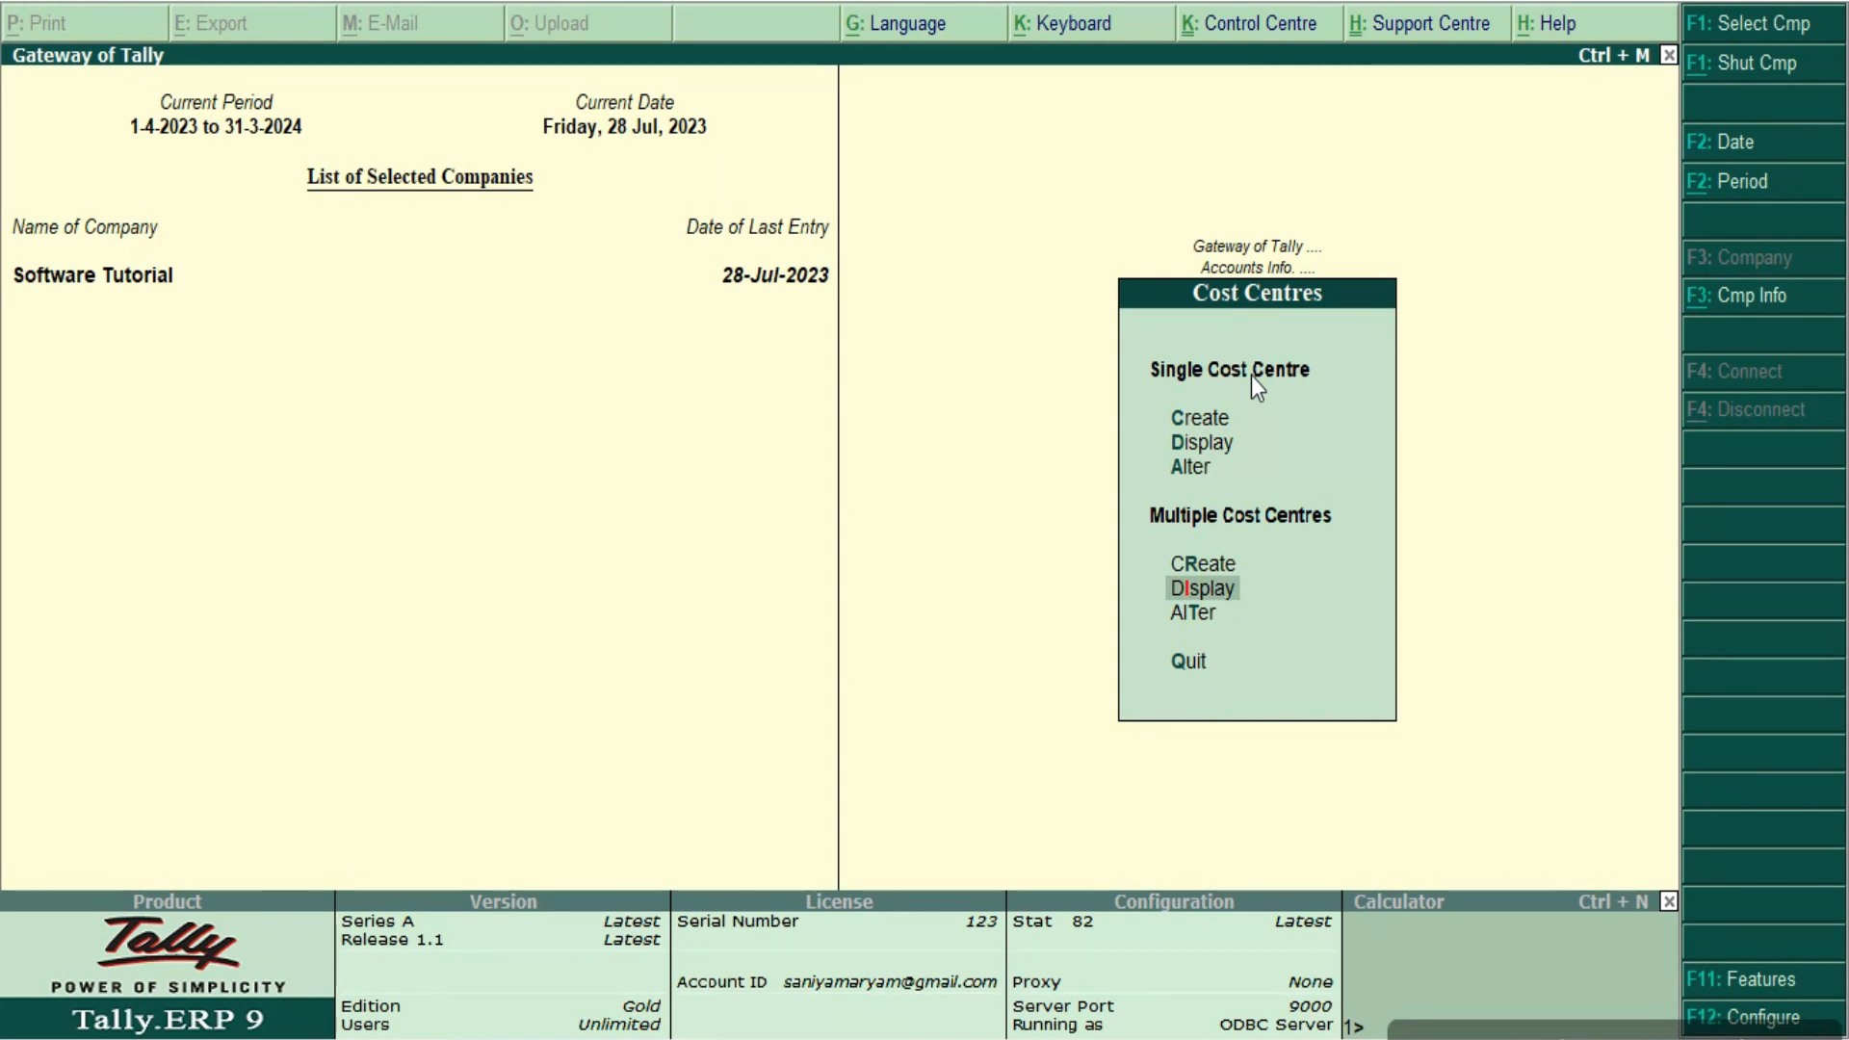
pyautogui.press('Return')
pyautogui.press('Return')
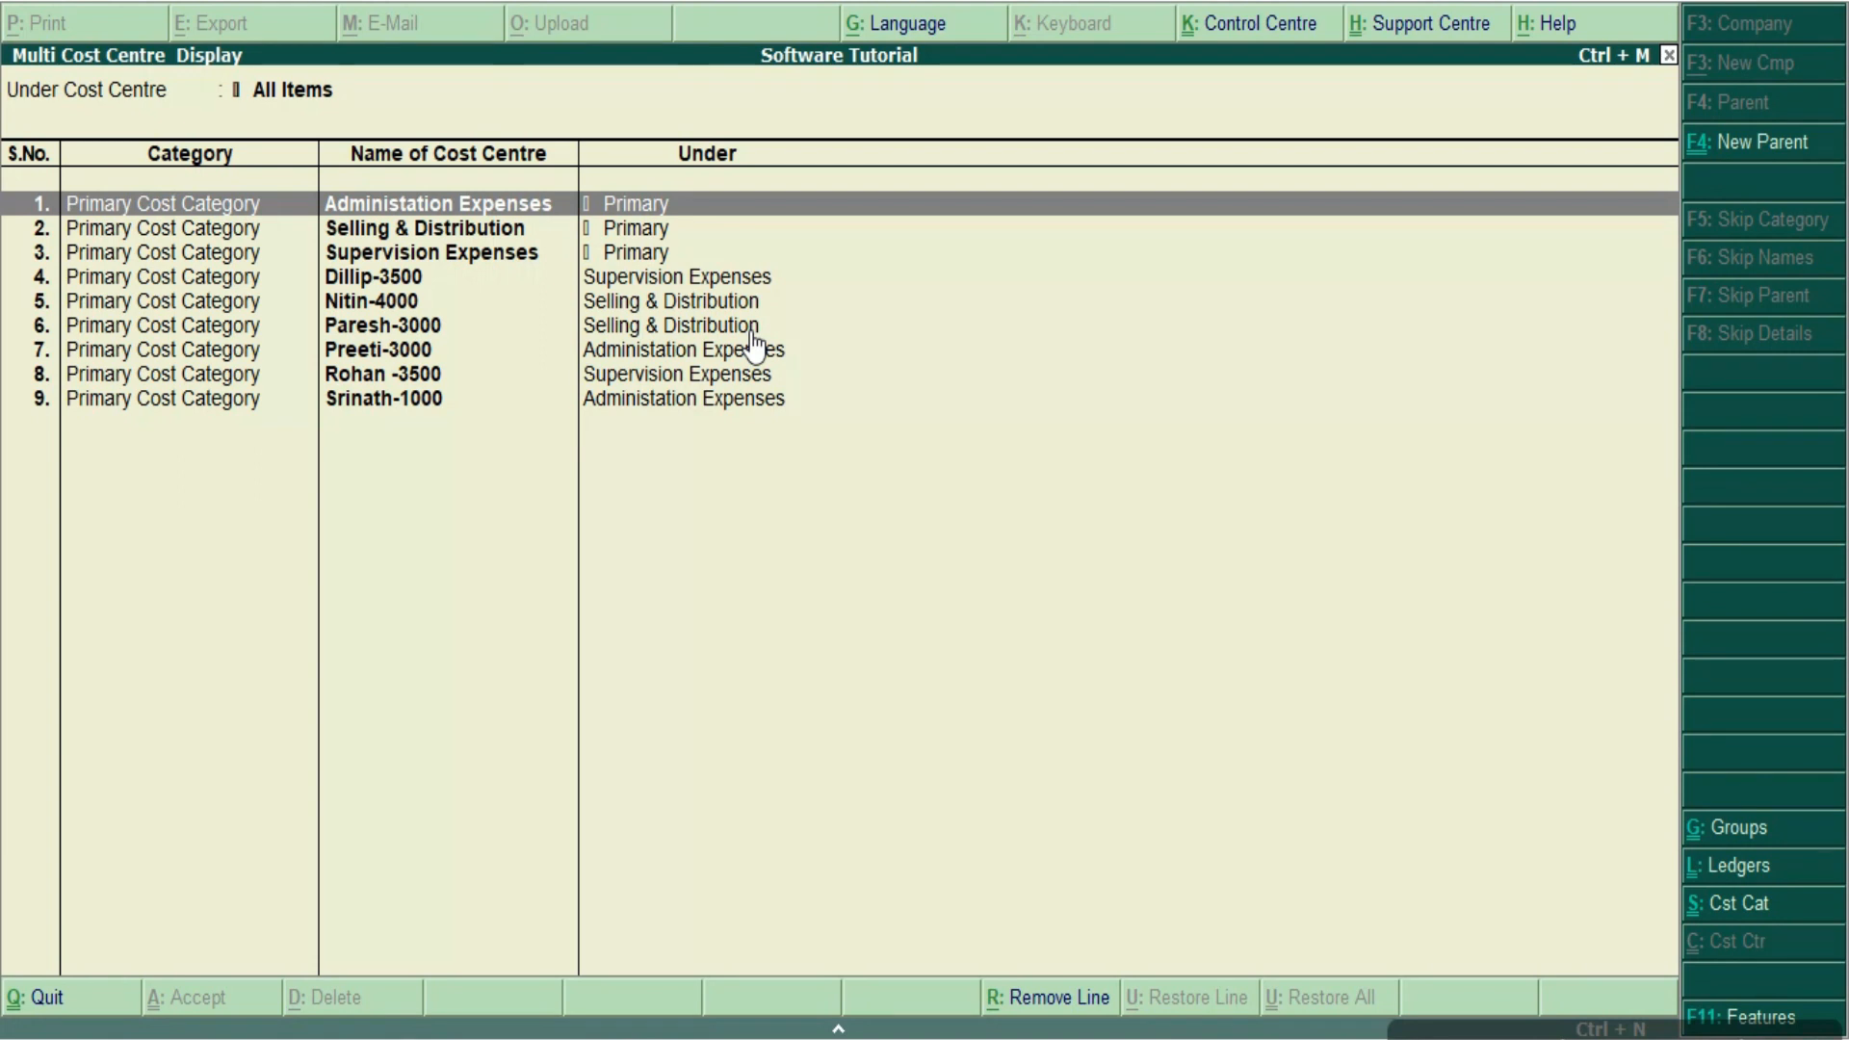
# - Examine which parent each cost centre belongs to in the list, and return to the Gateway of Tally
pyautogui.press('Down')
pyautogui.press('Down')
pyautogui.press('Down')
pyautogui.press('Down')
pyautogui.press('Down')
pyautogui.press('Down')
pyautogui.press('Down')
pyautogui.press('Down')
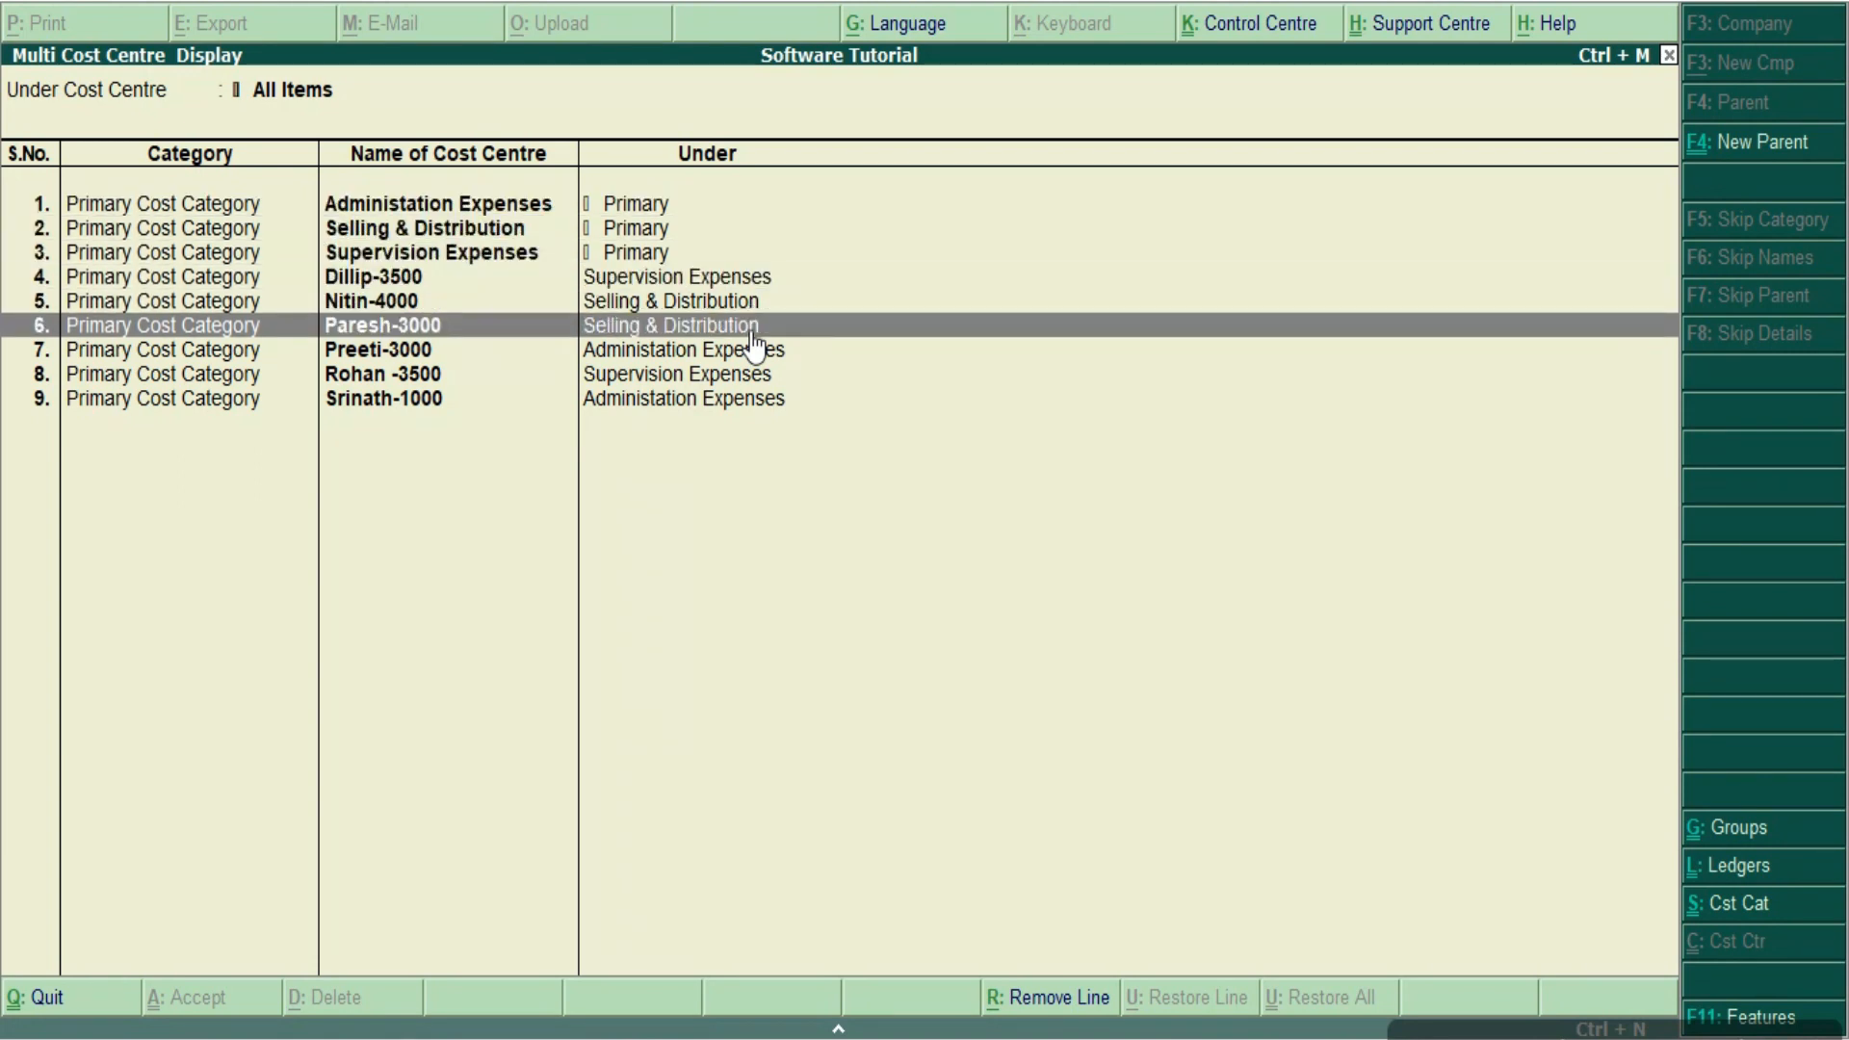
pyautogui.press('Up')
pyautogui.press('Up')
pyautogui.press('Up')
pyautogui.press('Up')
pyautogui.press('Up')
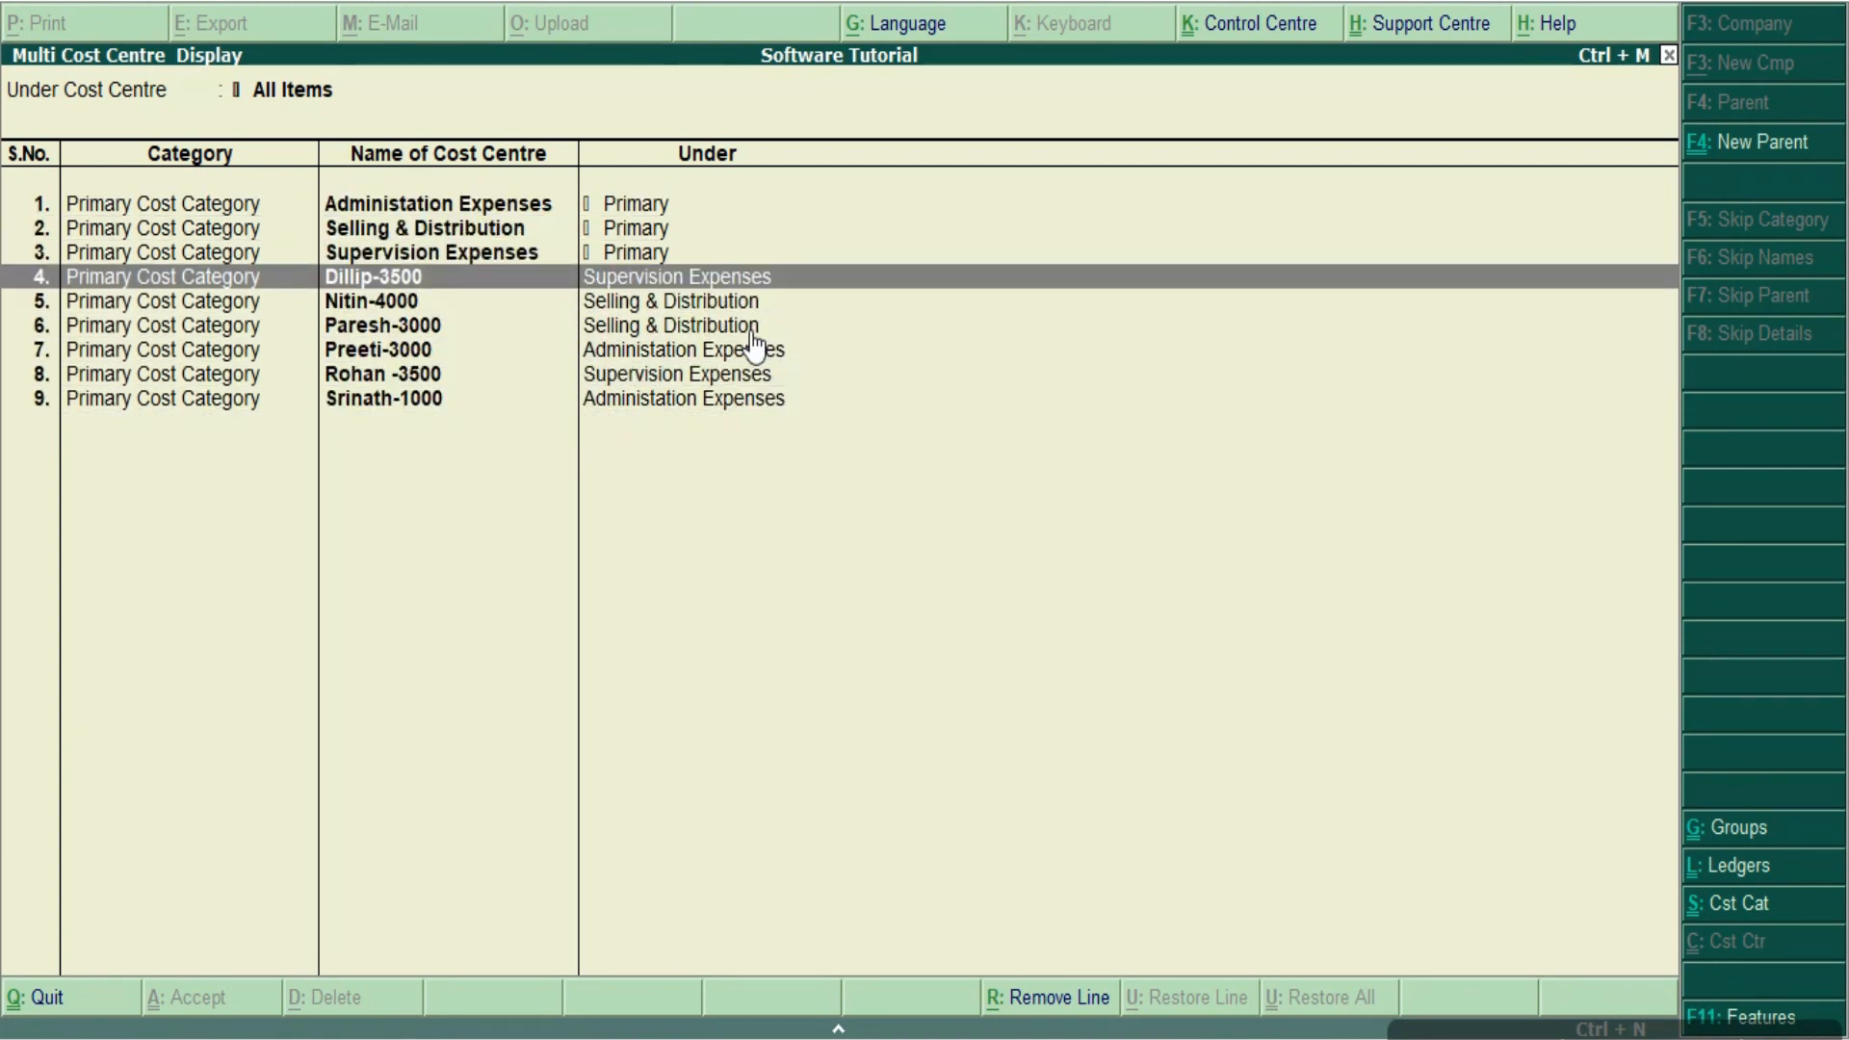
pyautogui.press('Escape')
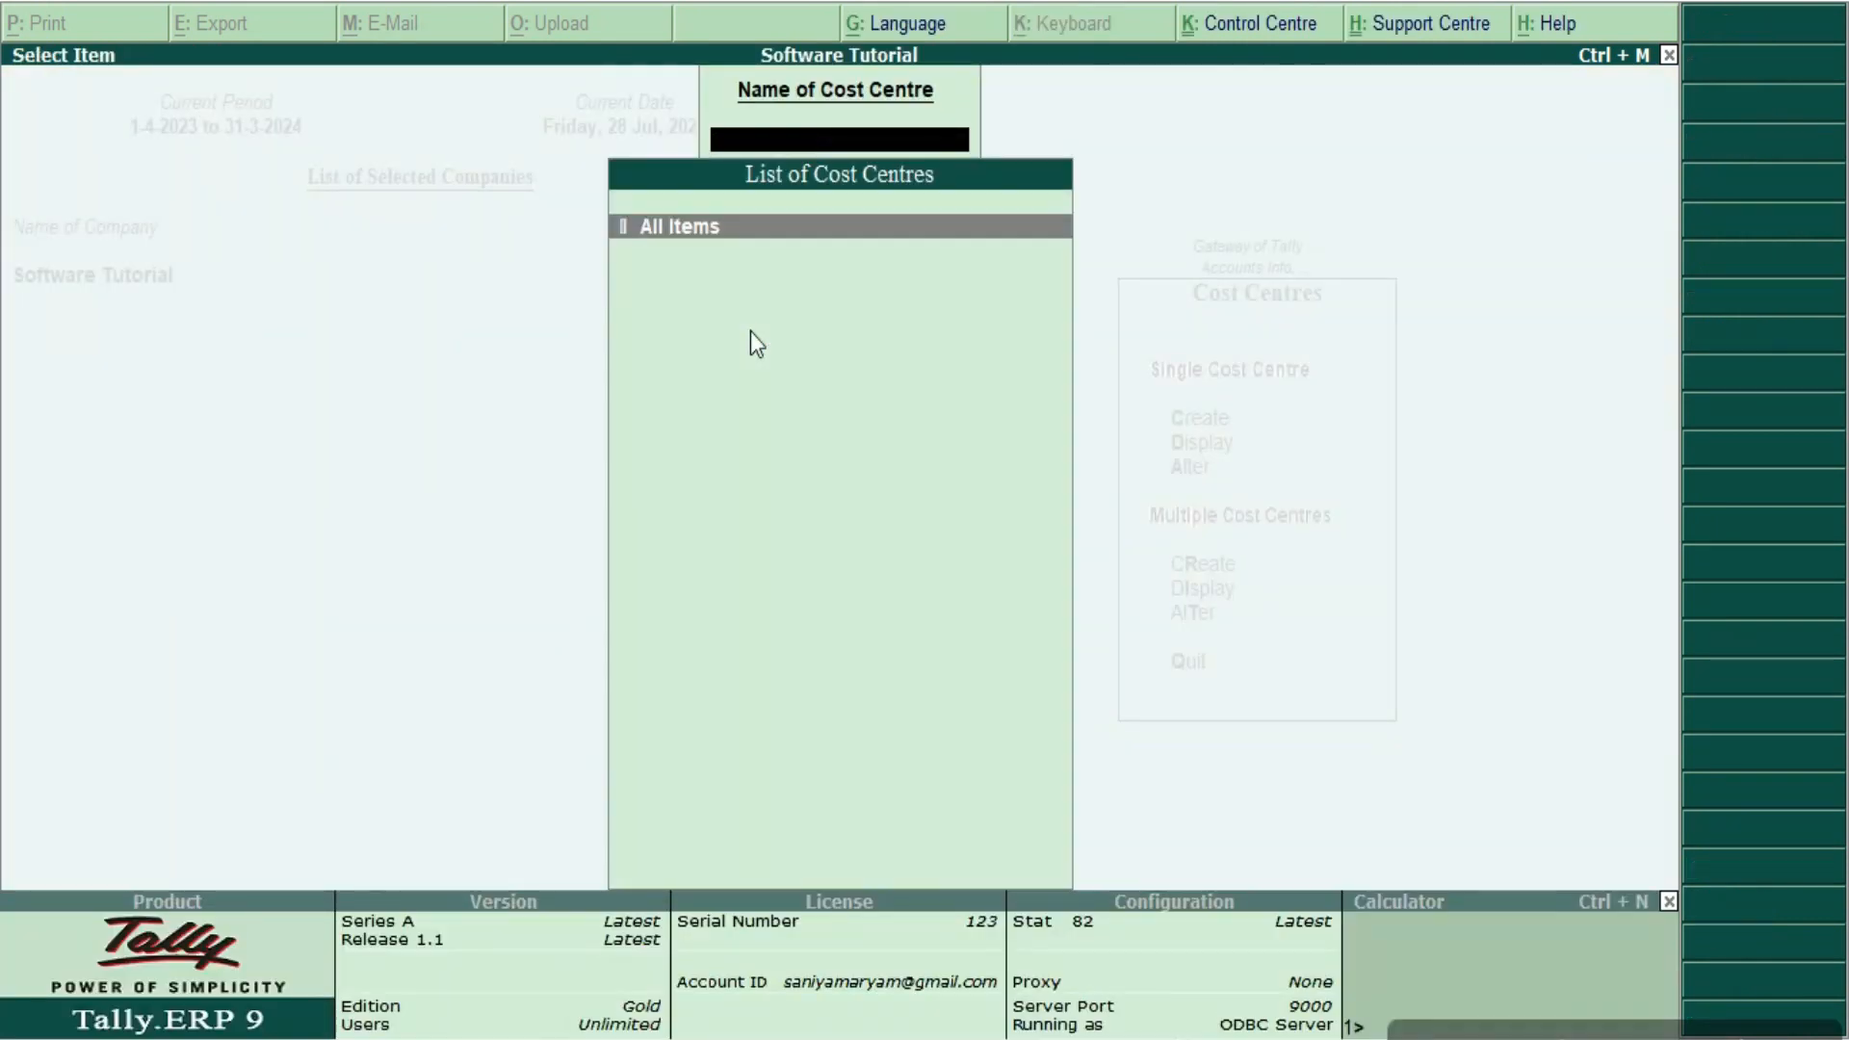
pyautogui.press('Escape')
pyautogui.press('Escape')
pyautogui.press('Escape')
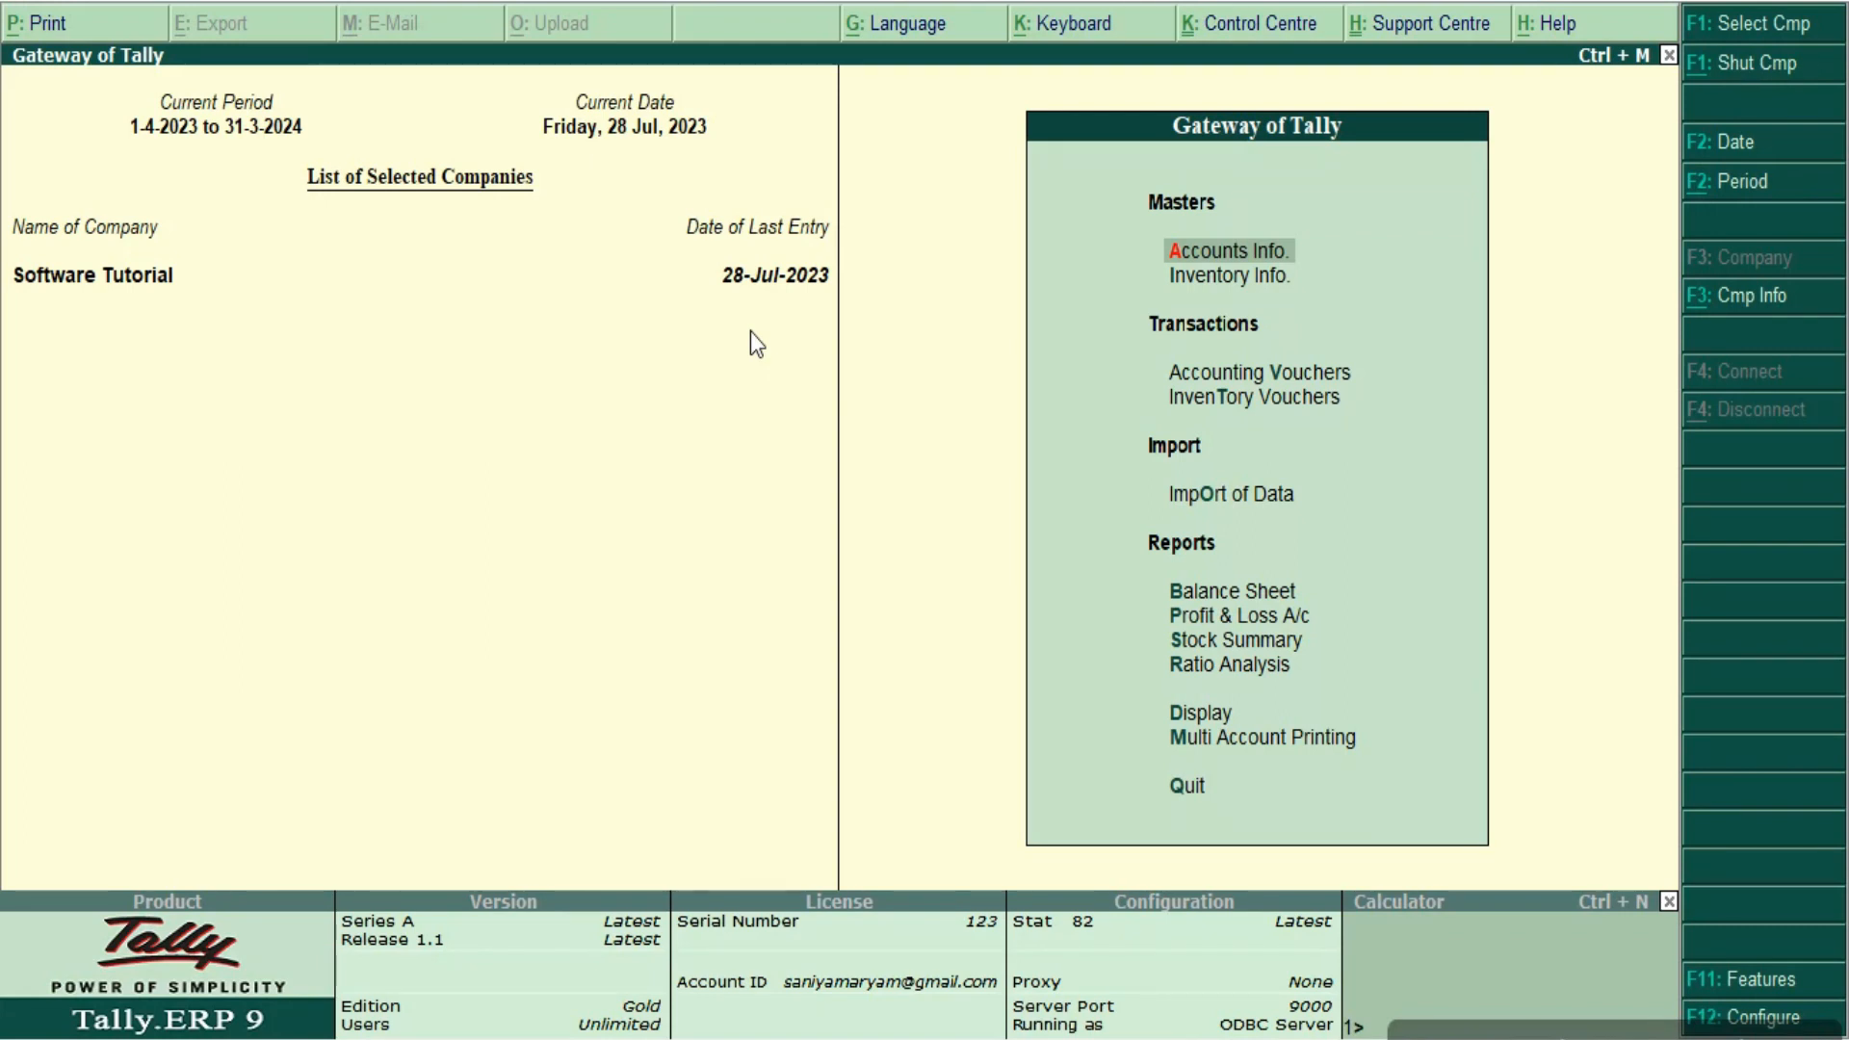
# - Start a payment voucher among the accounting vouchers and set its date to 1-Aug-2023
pyautogui.press('Down')
pyautogui.press('Down')
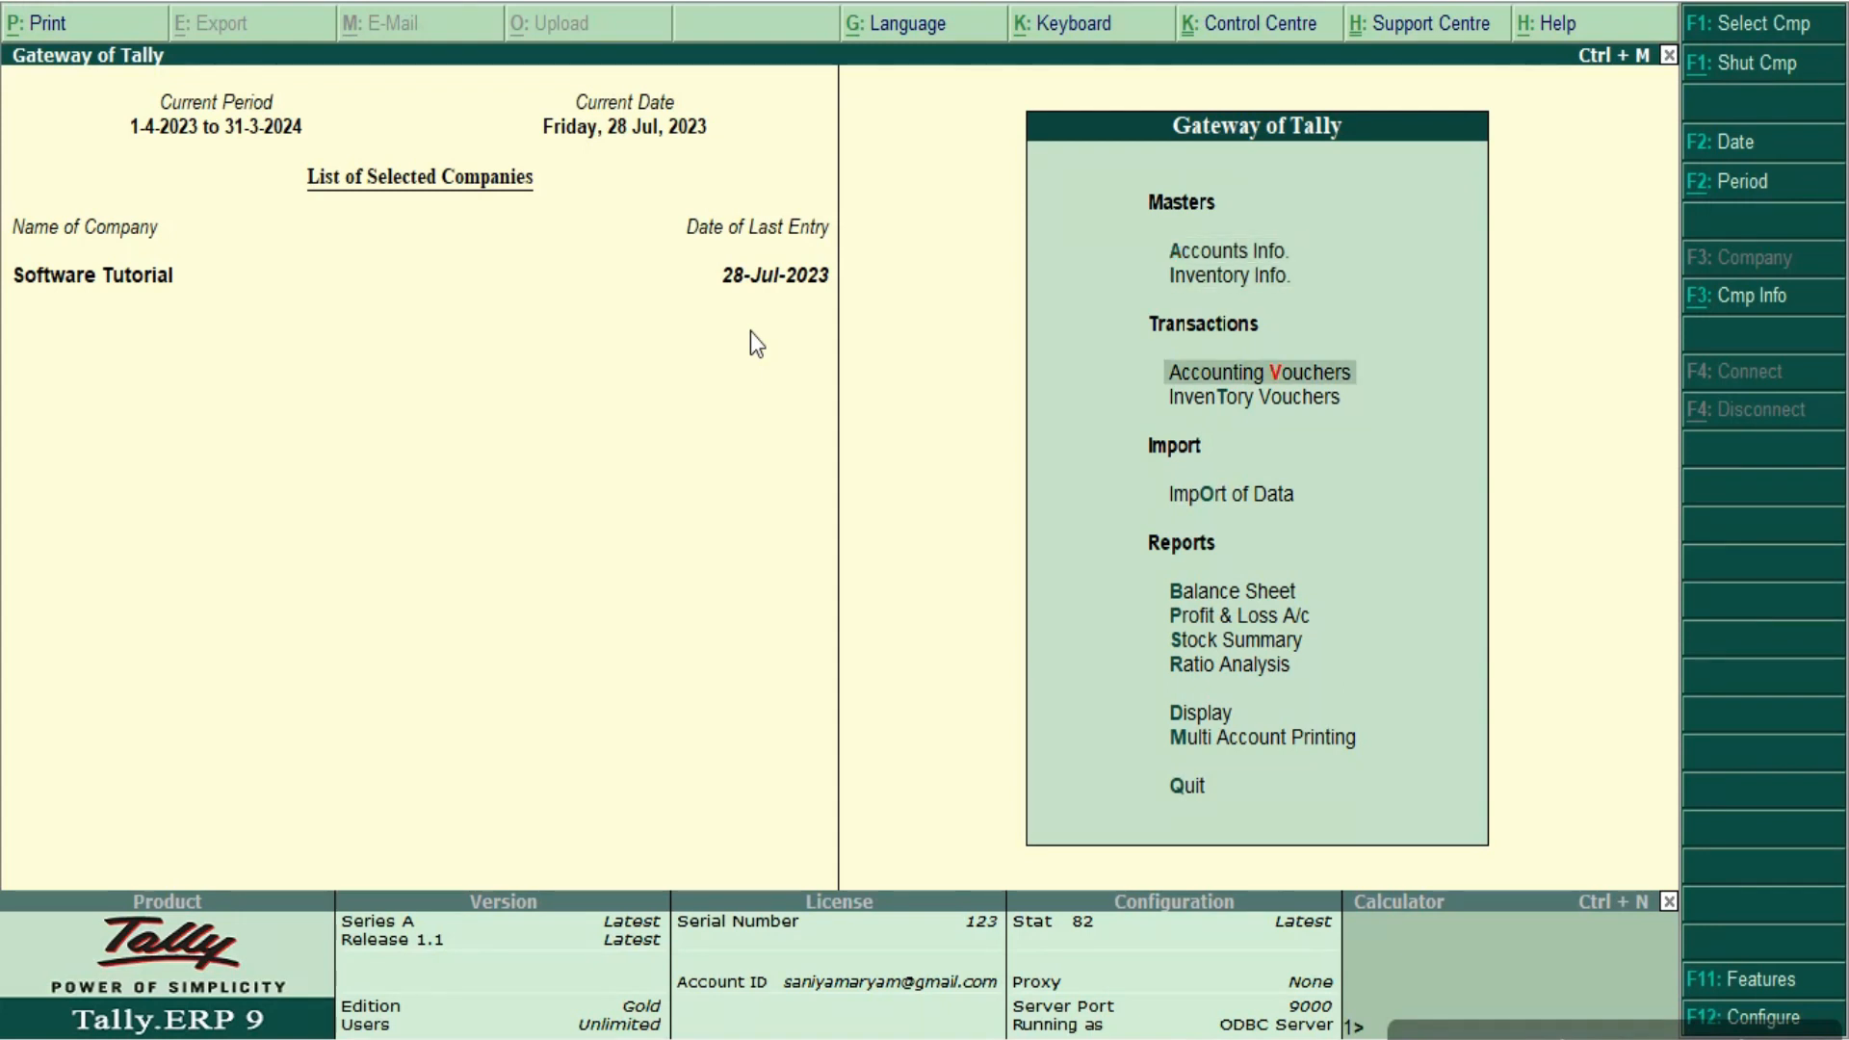
pyautogui.press('Return')
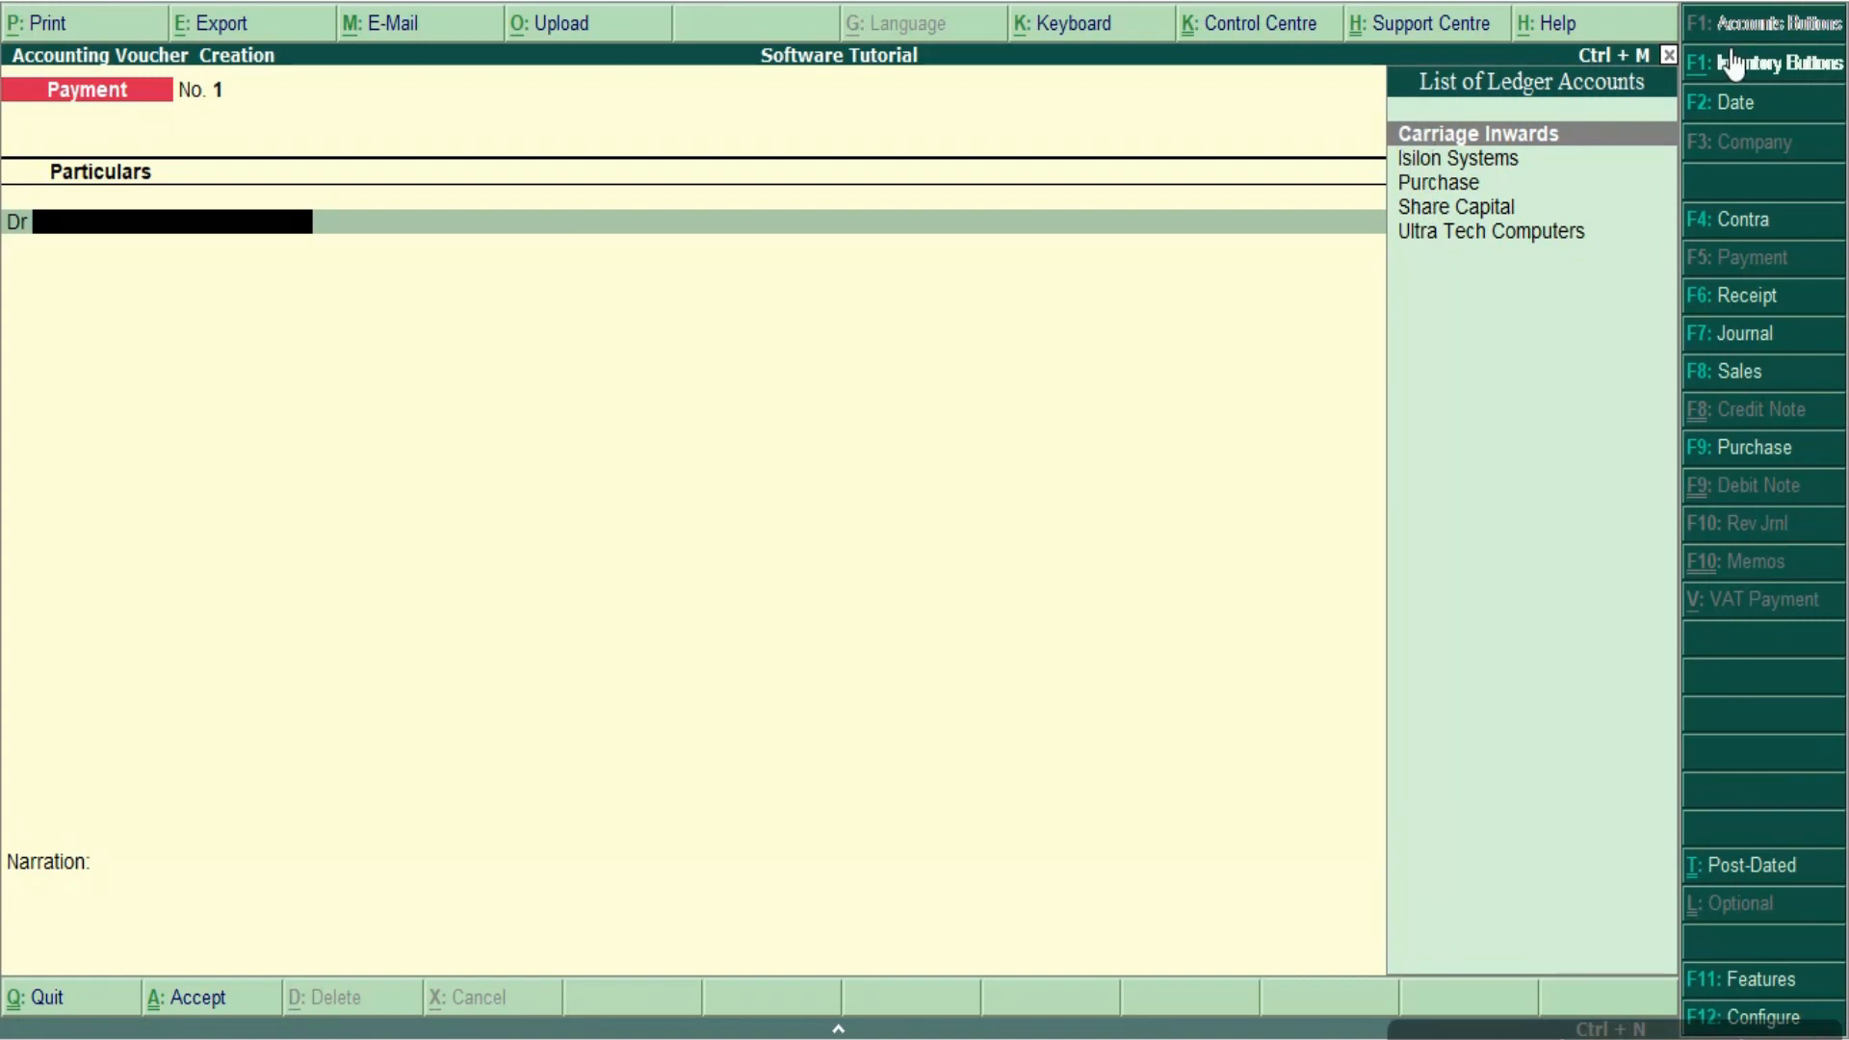
pyautogui.click(1720, 102)
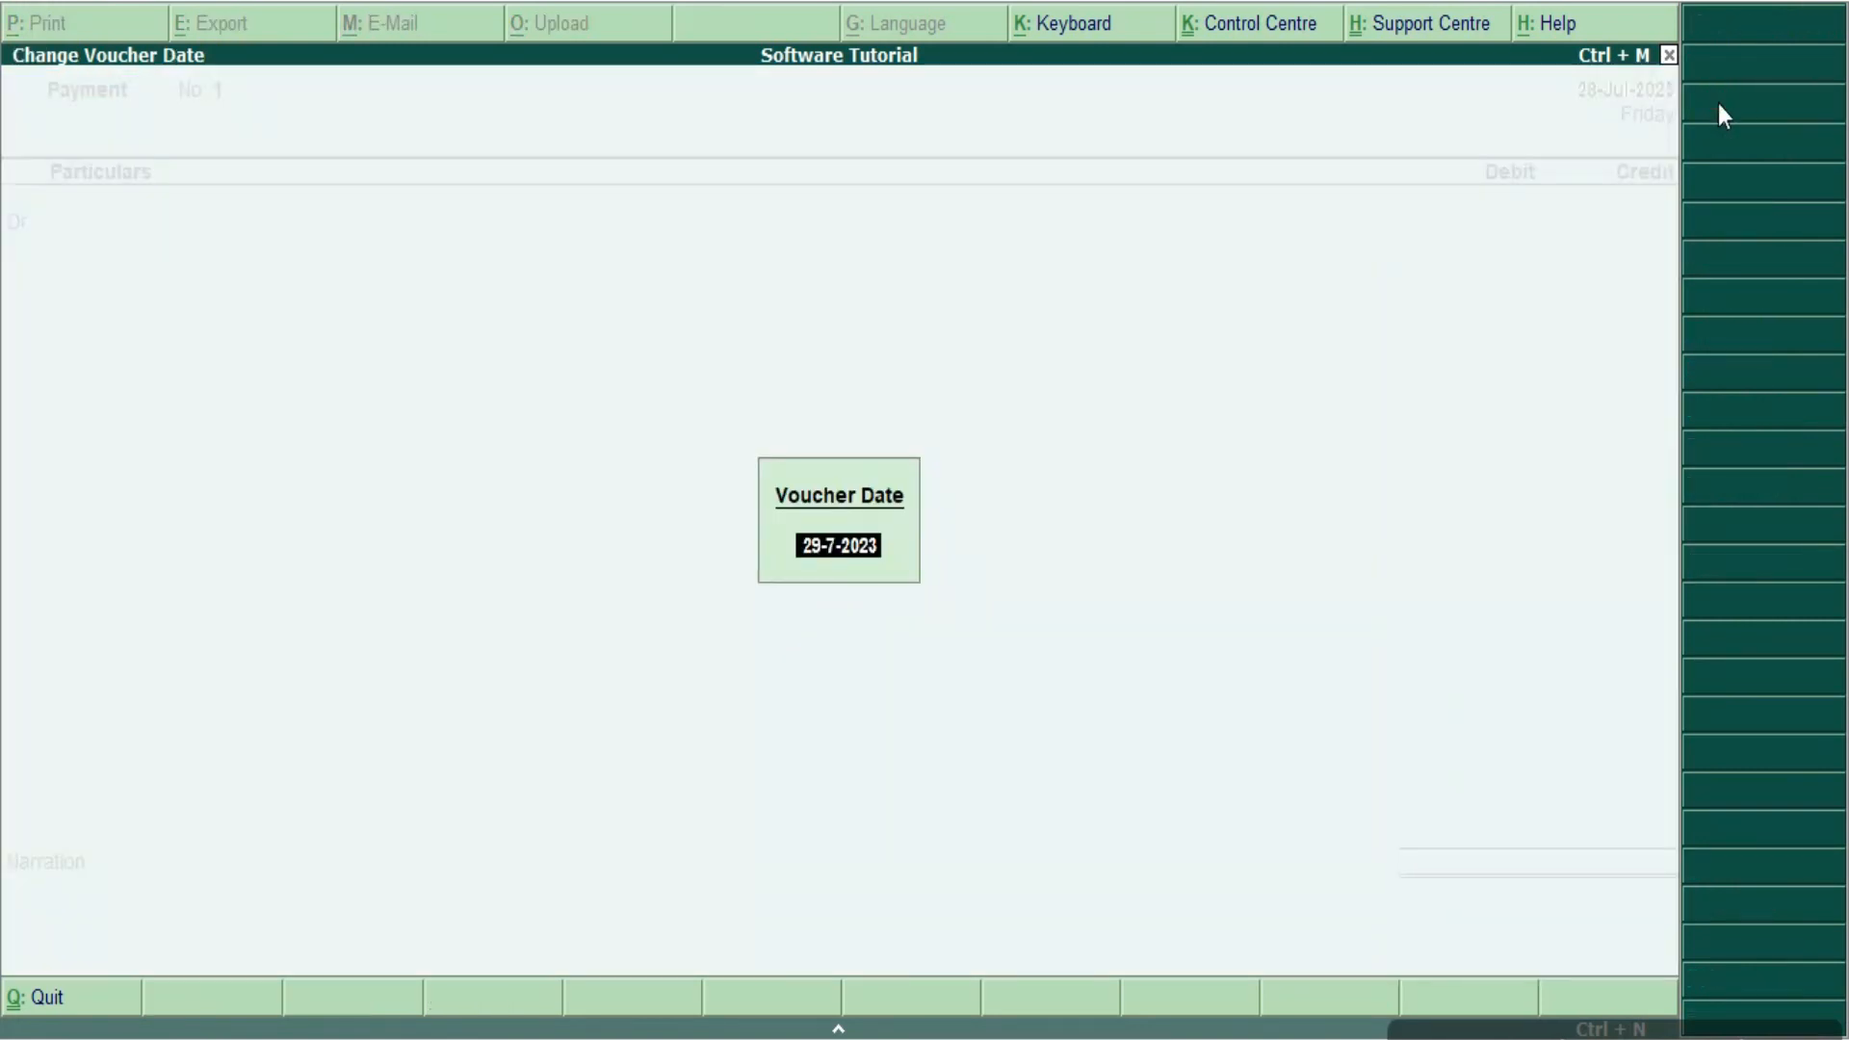
pyautogui.write('1-8')
pyautogui.press('Return')
# - Start a new ledger from the voucher's debit line, named Salary to Staff, under the Indirect Expenses group
pyautogui.hotkey('alt', 'c')
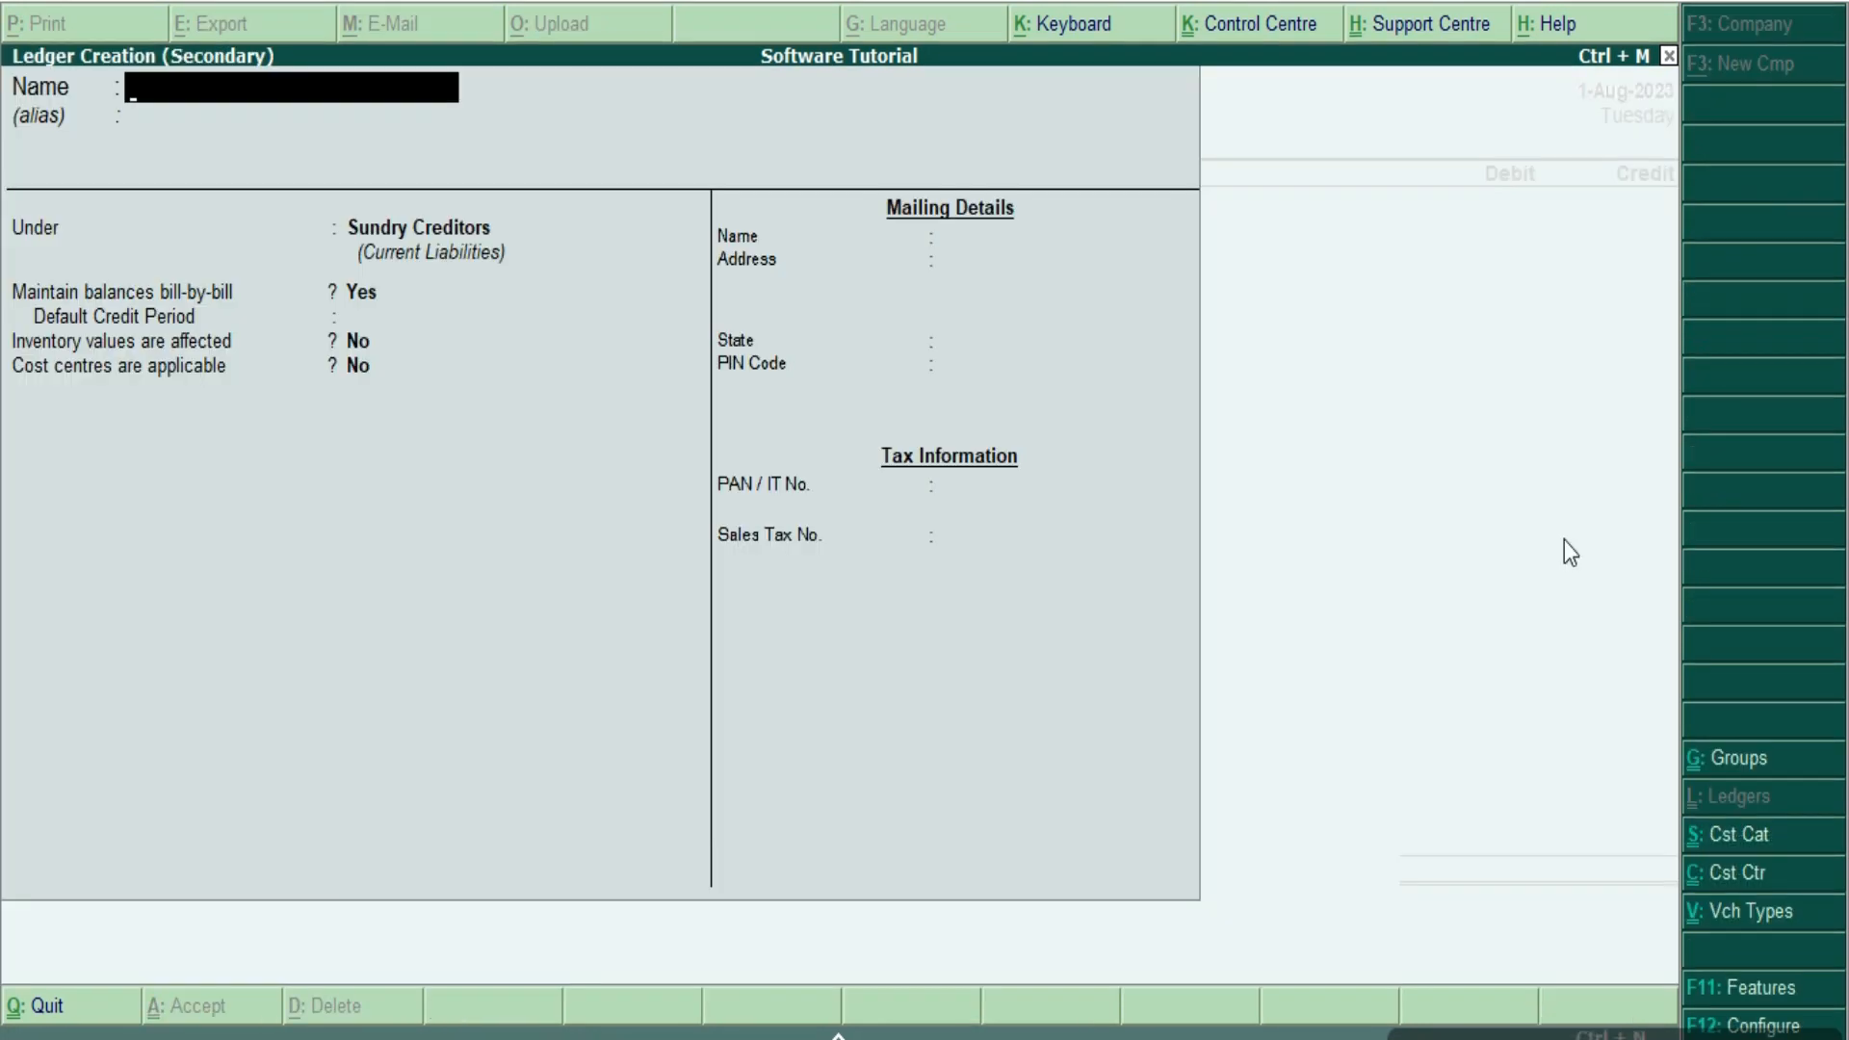
pyautogui.write('Salary to Staff')
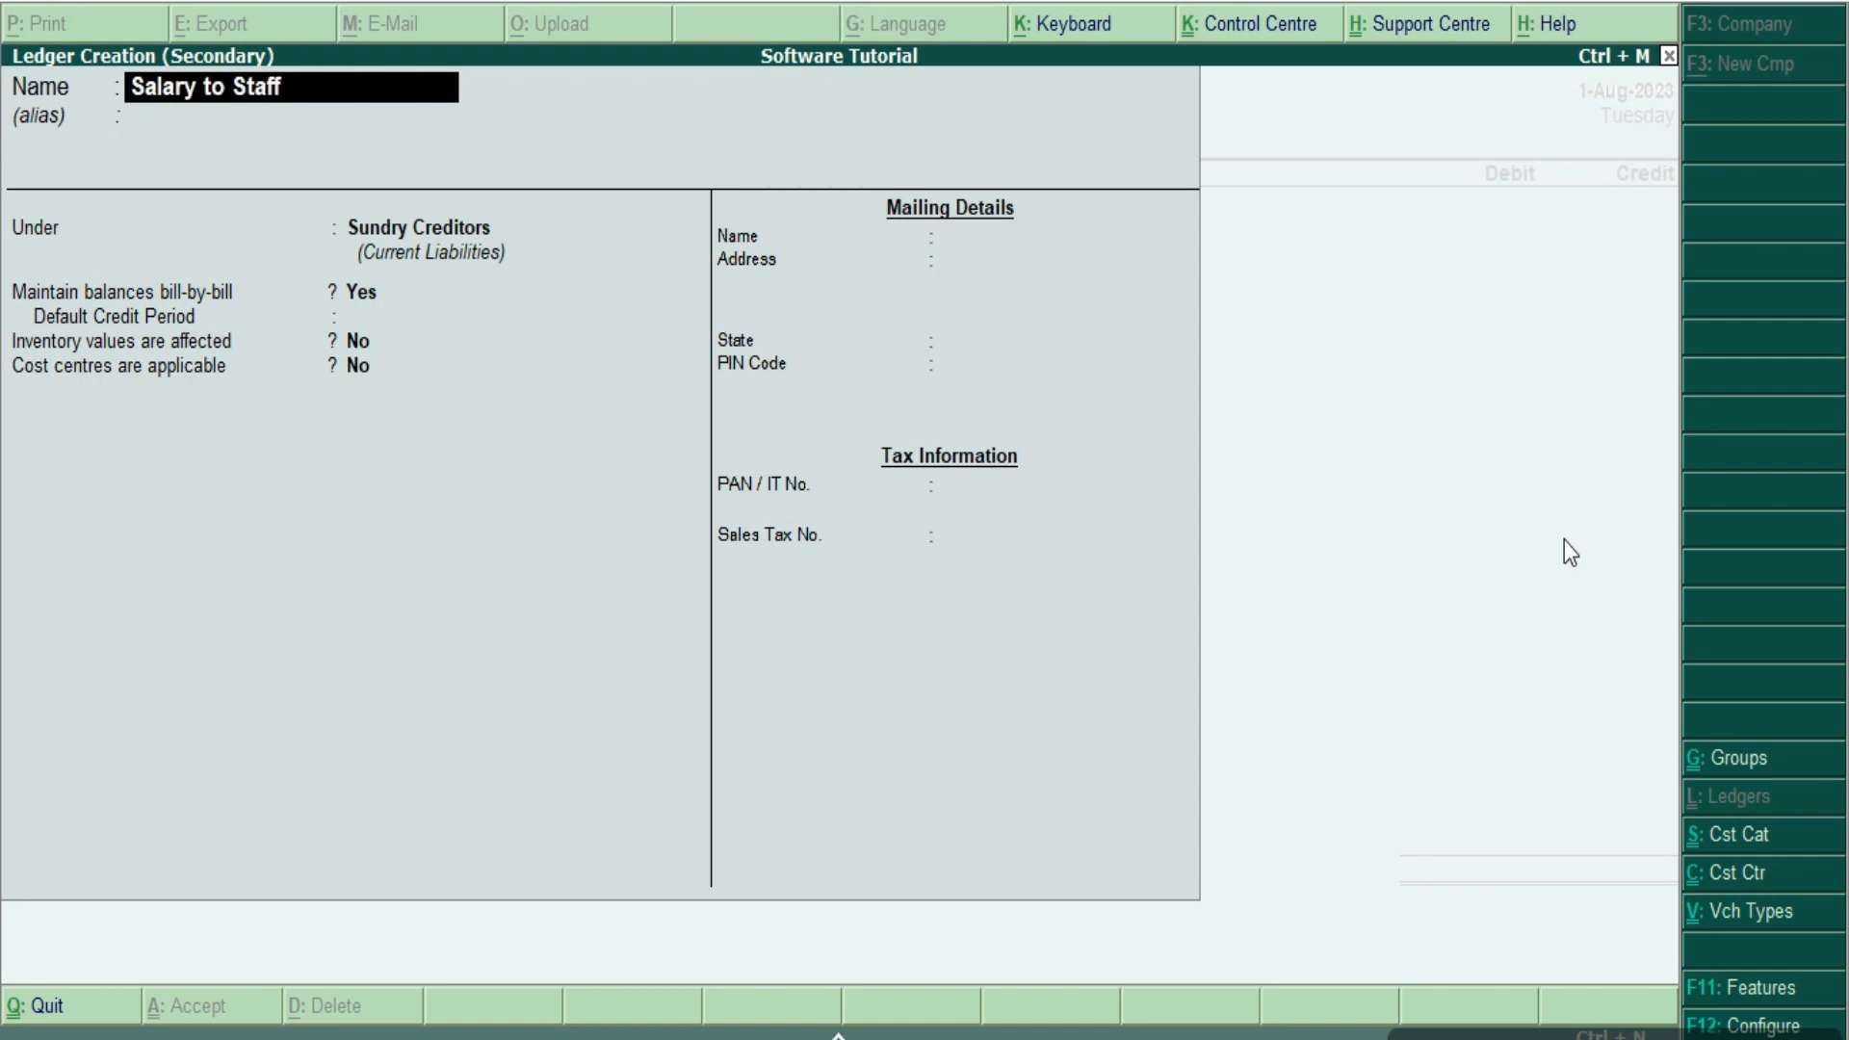
pyautogui.press('Return')
pyautogui.write('In')
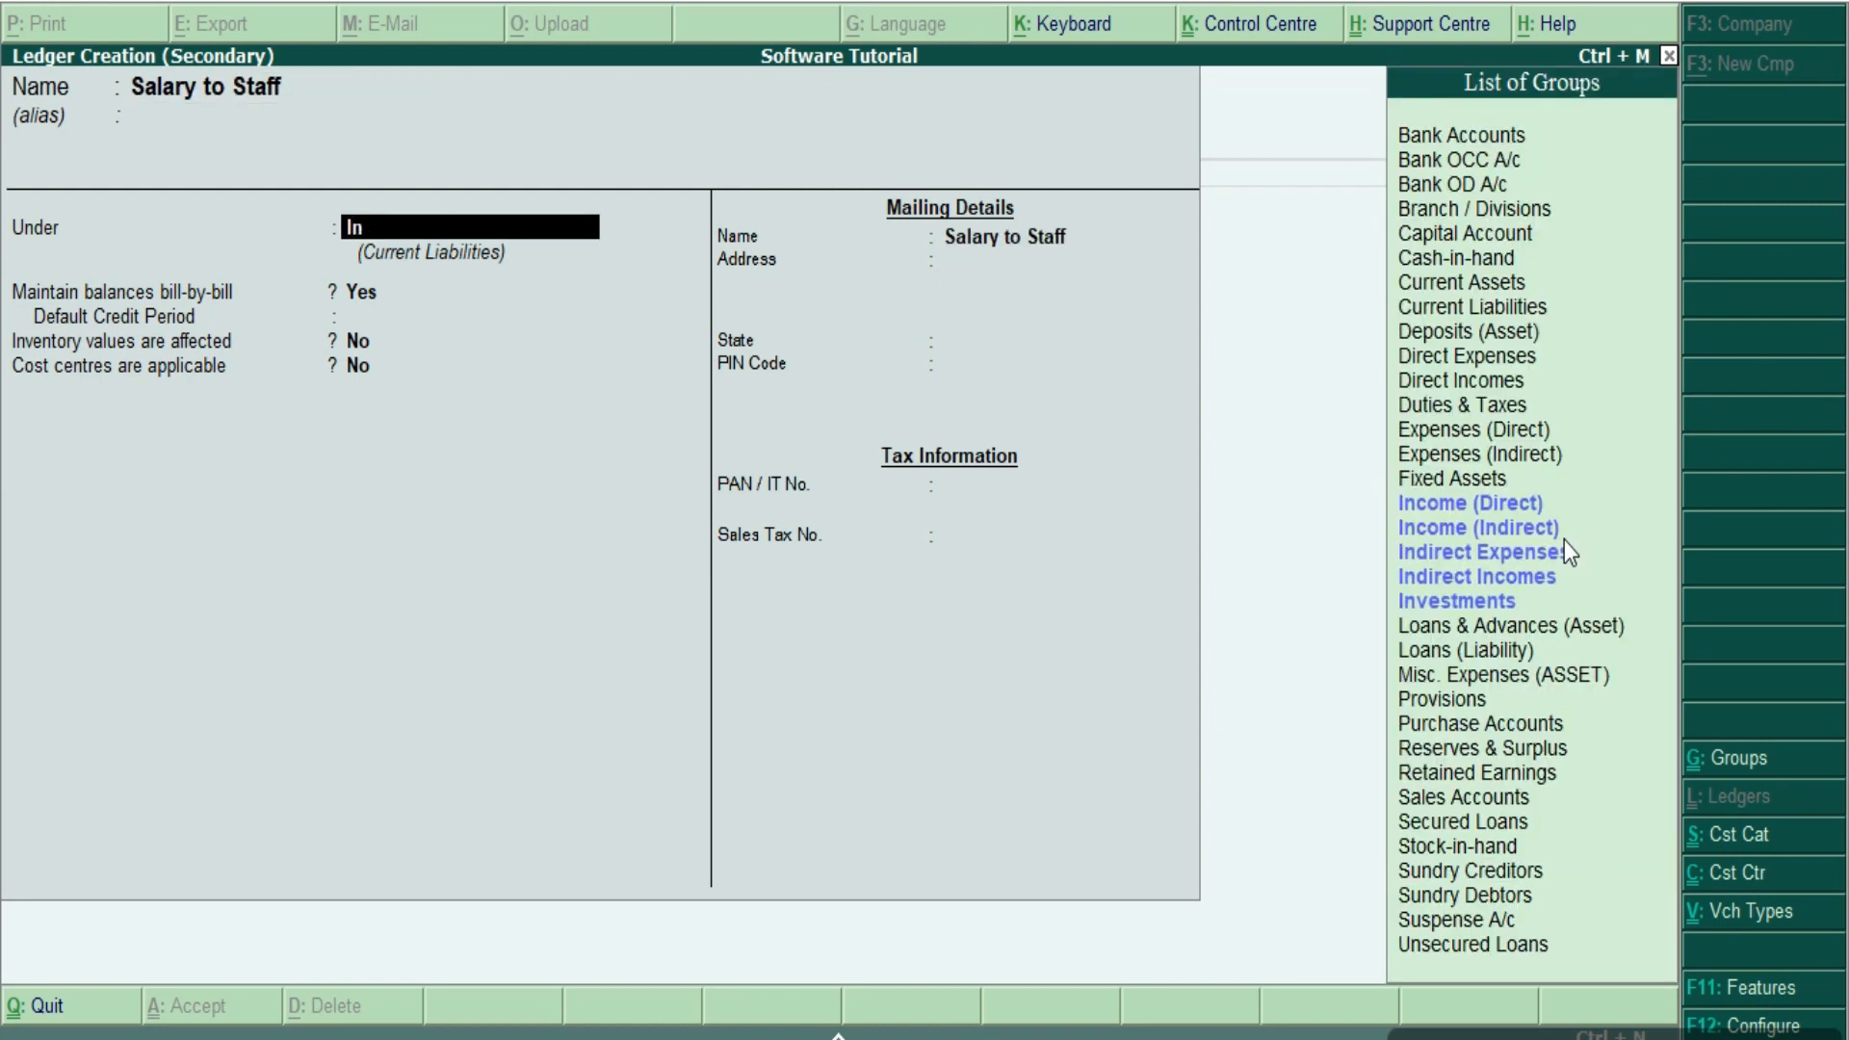
pyautogui.press('Up')
pyautogui.press('Up')
pyautogui.press('Up')
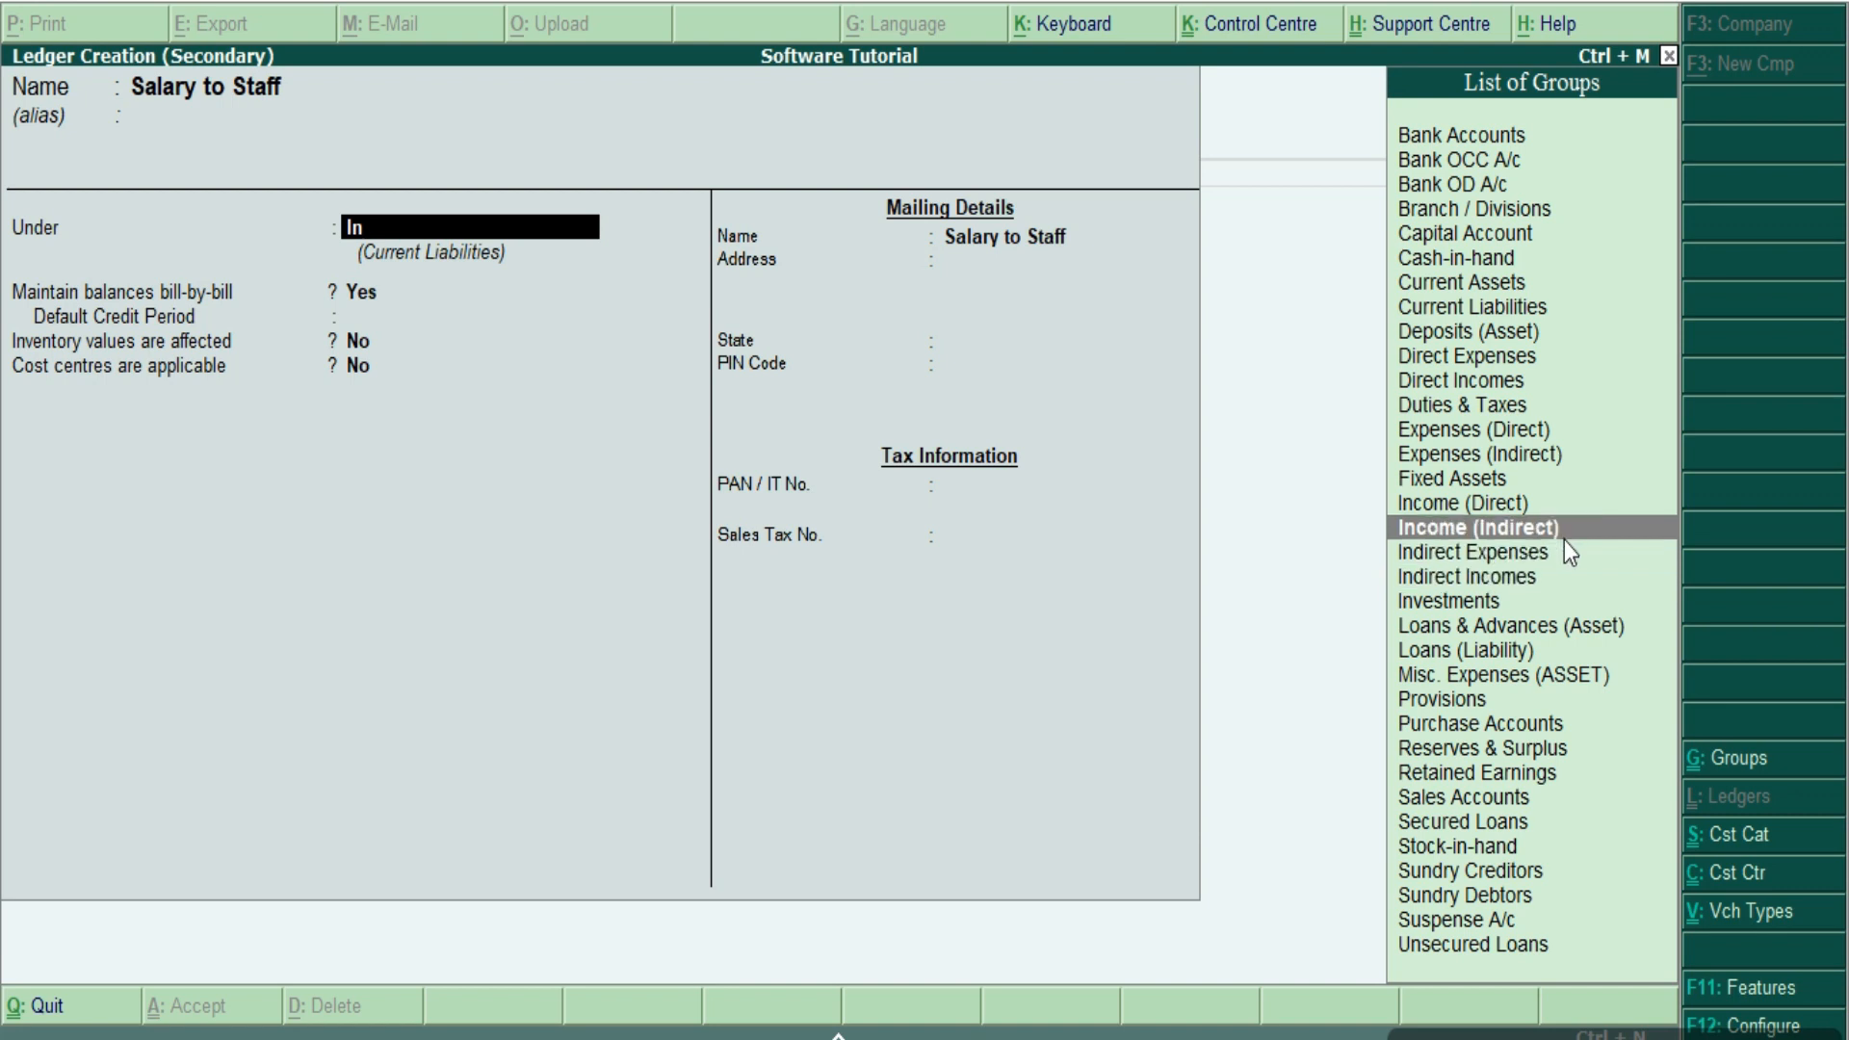
pyautogui.press('Down')
pyautogui.press('Return')
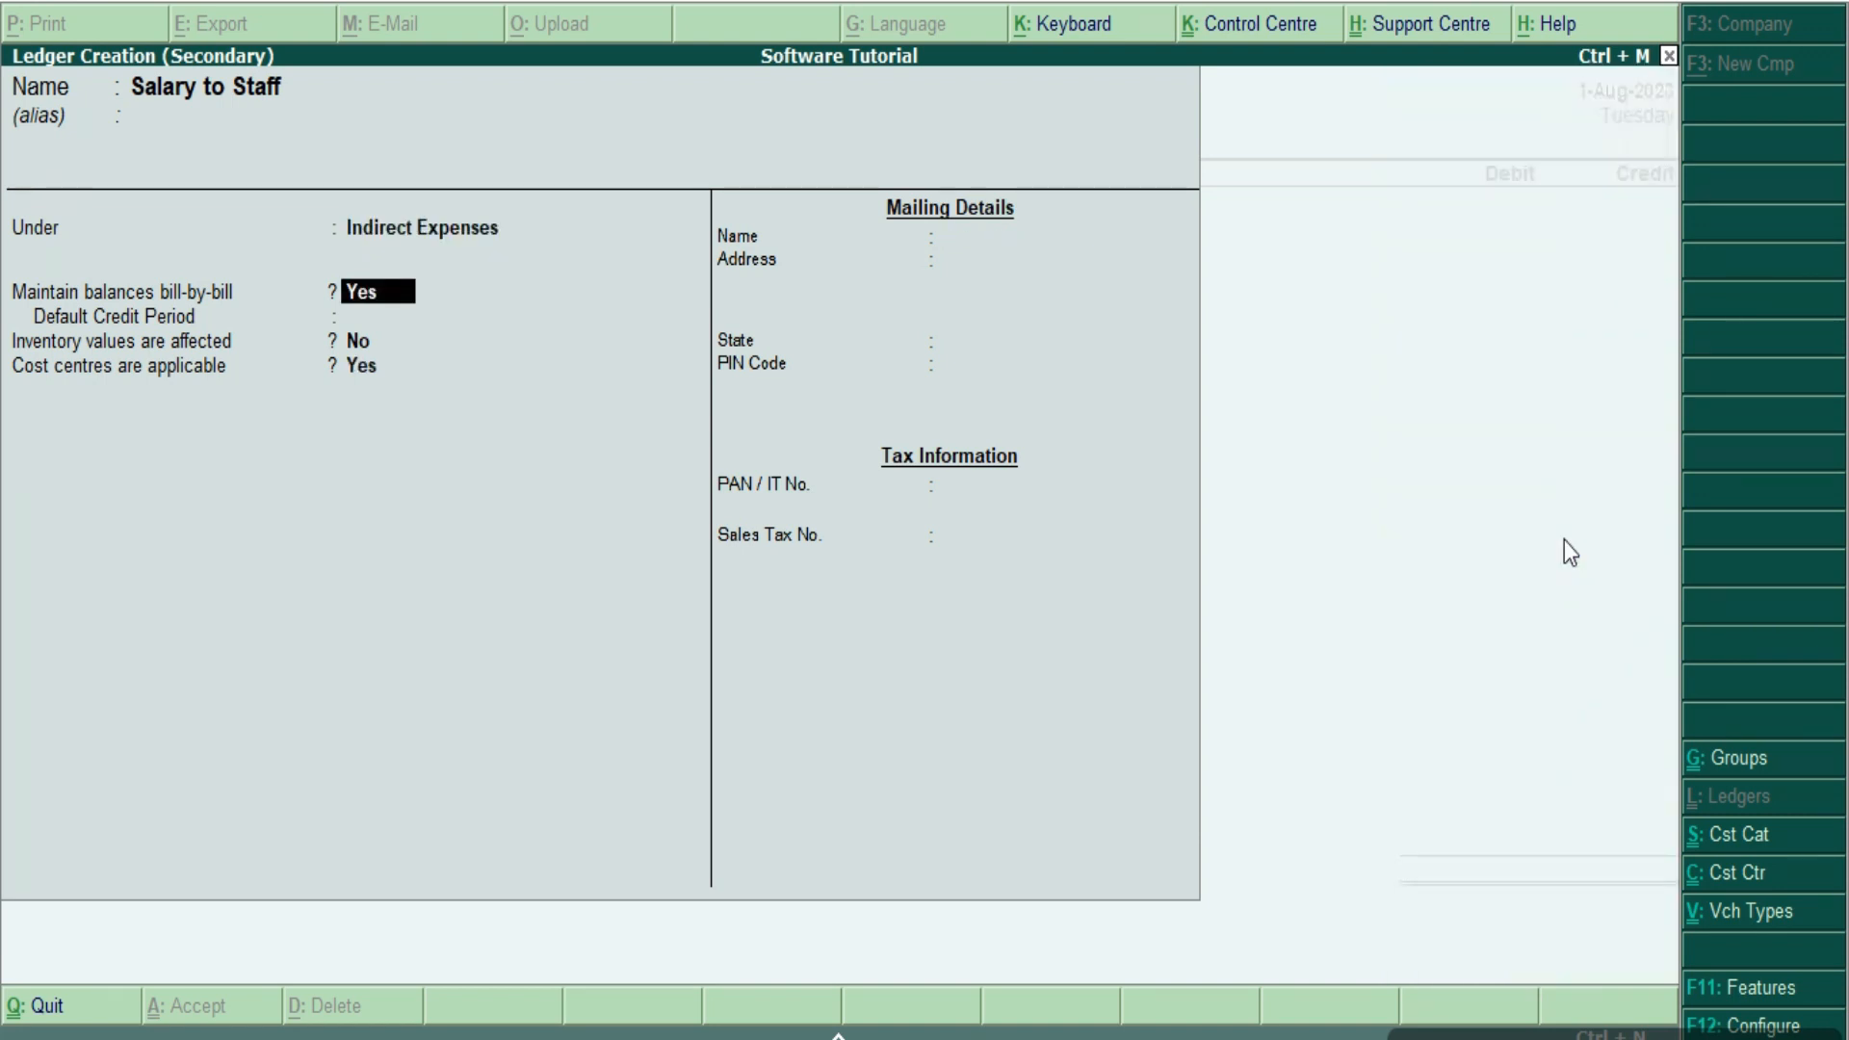
# - Turn off bill-by-bill balances for the Salary to Staff ledger, keep inventory values at No and cost centres at Yes, and save it
pyautogui.press('Return')
pyautogui.press('BackSpace')
pyautogui.press('n')
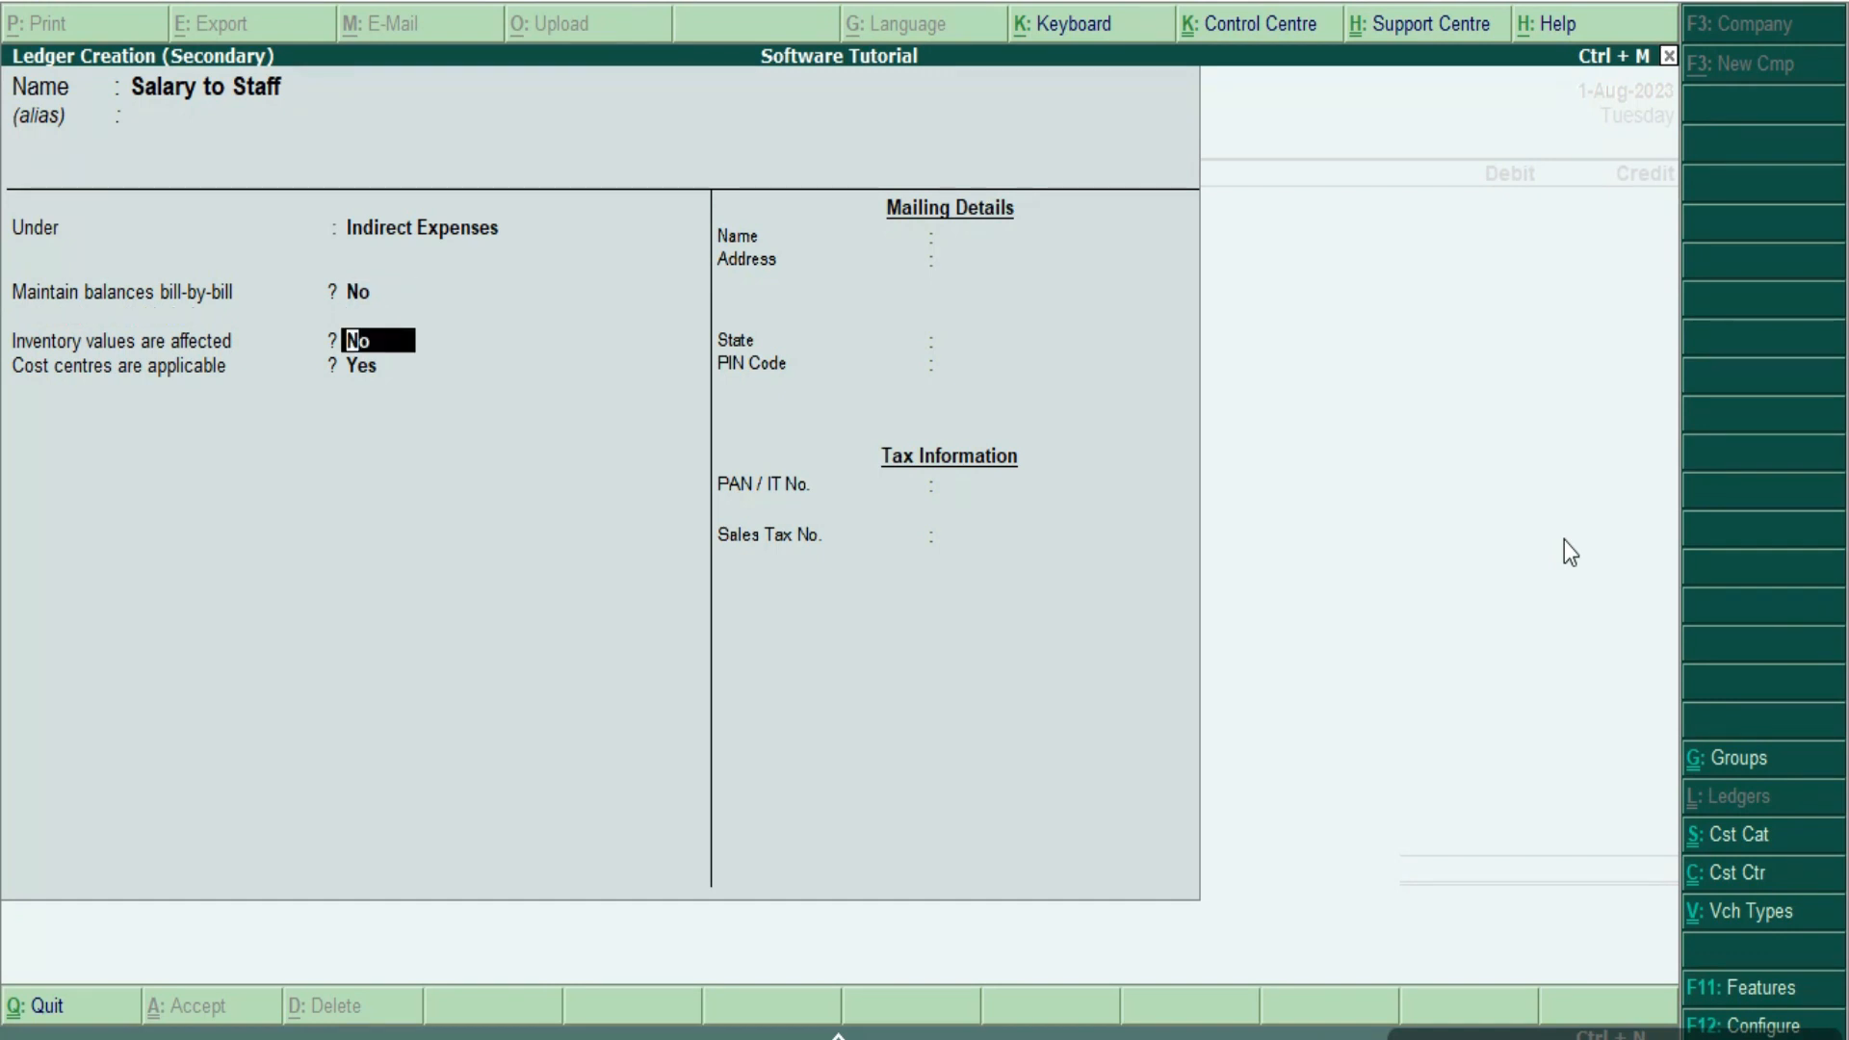
pyautogui.press('Return')
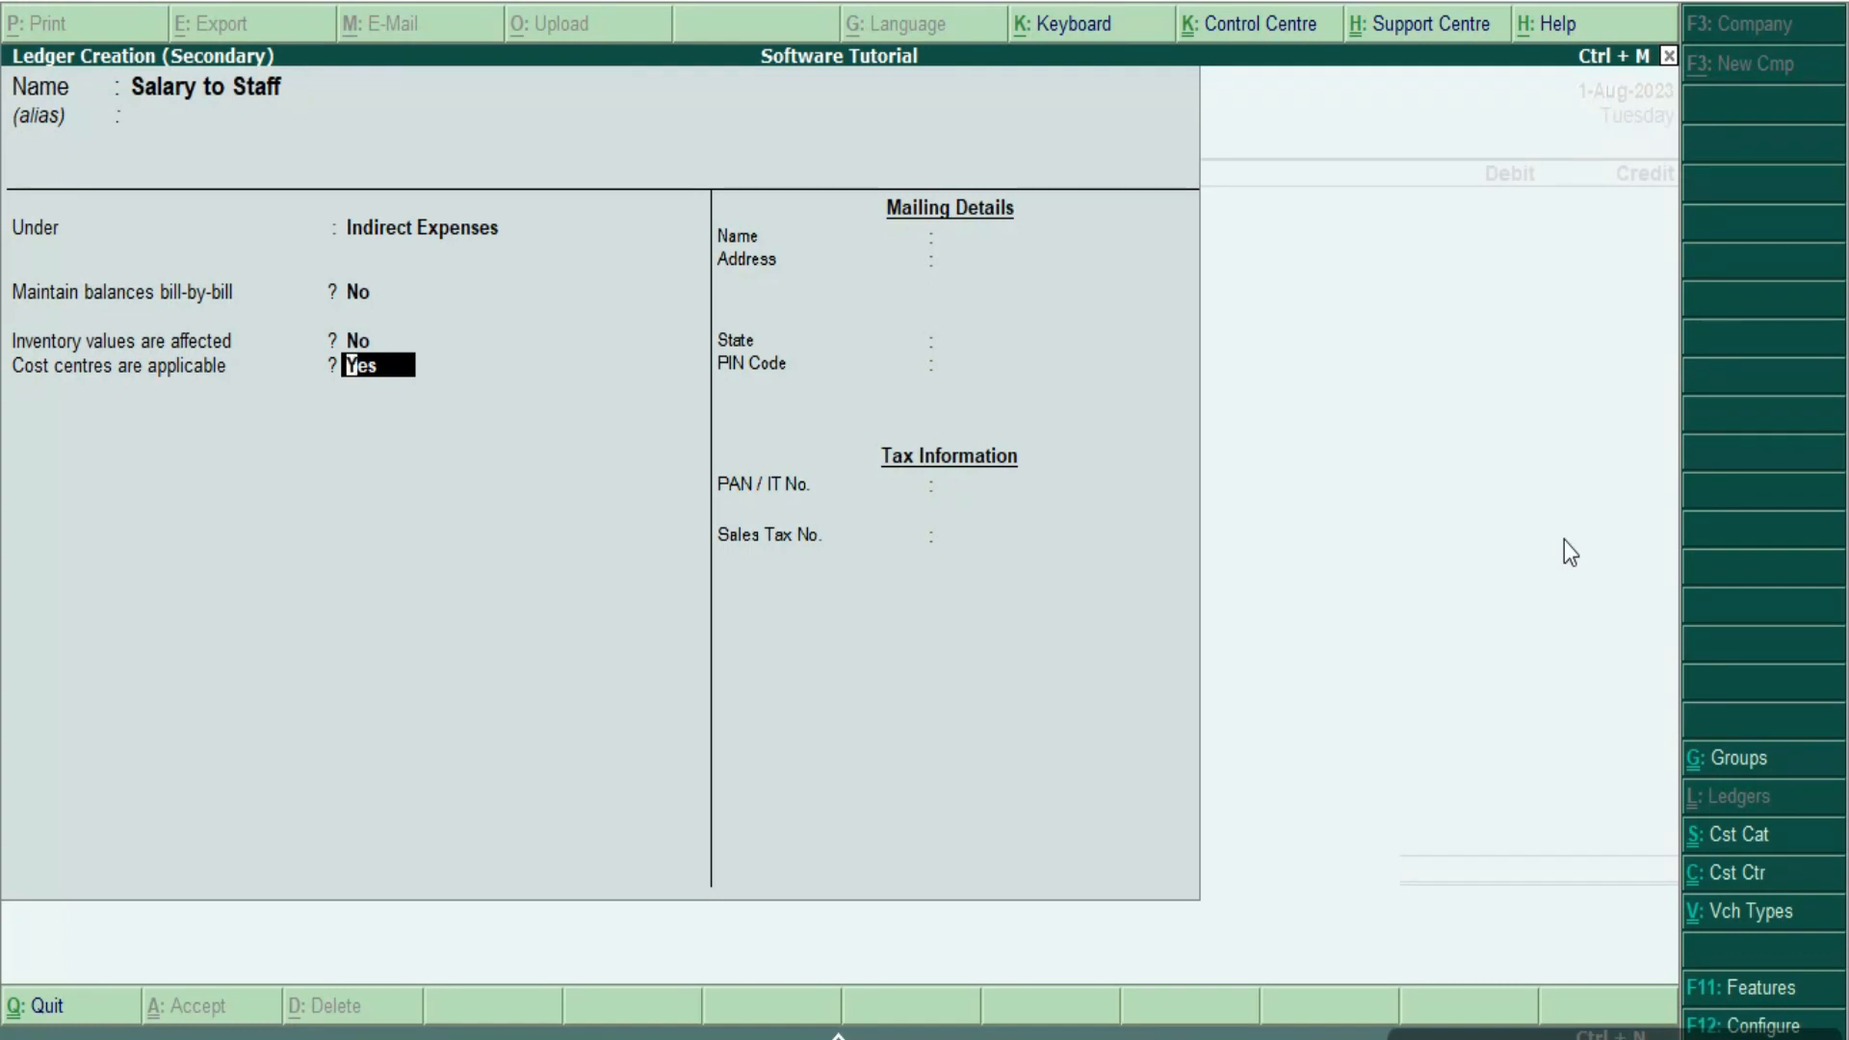
pyautogui.press('Return')
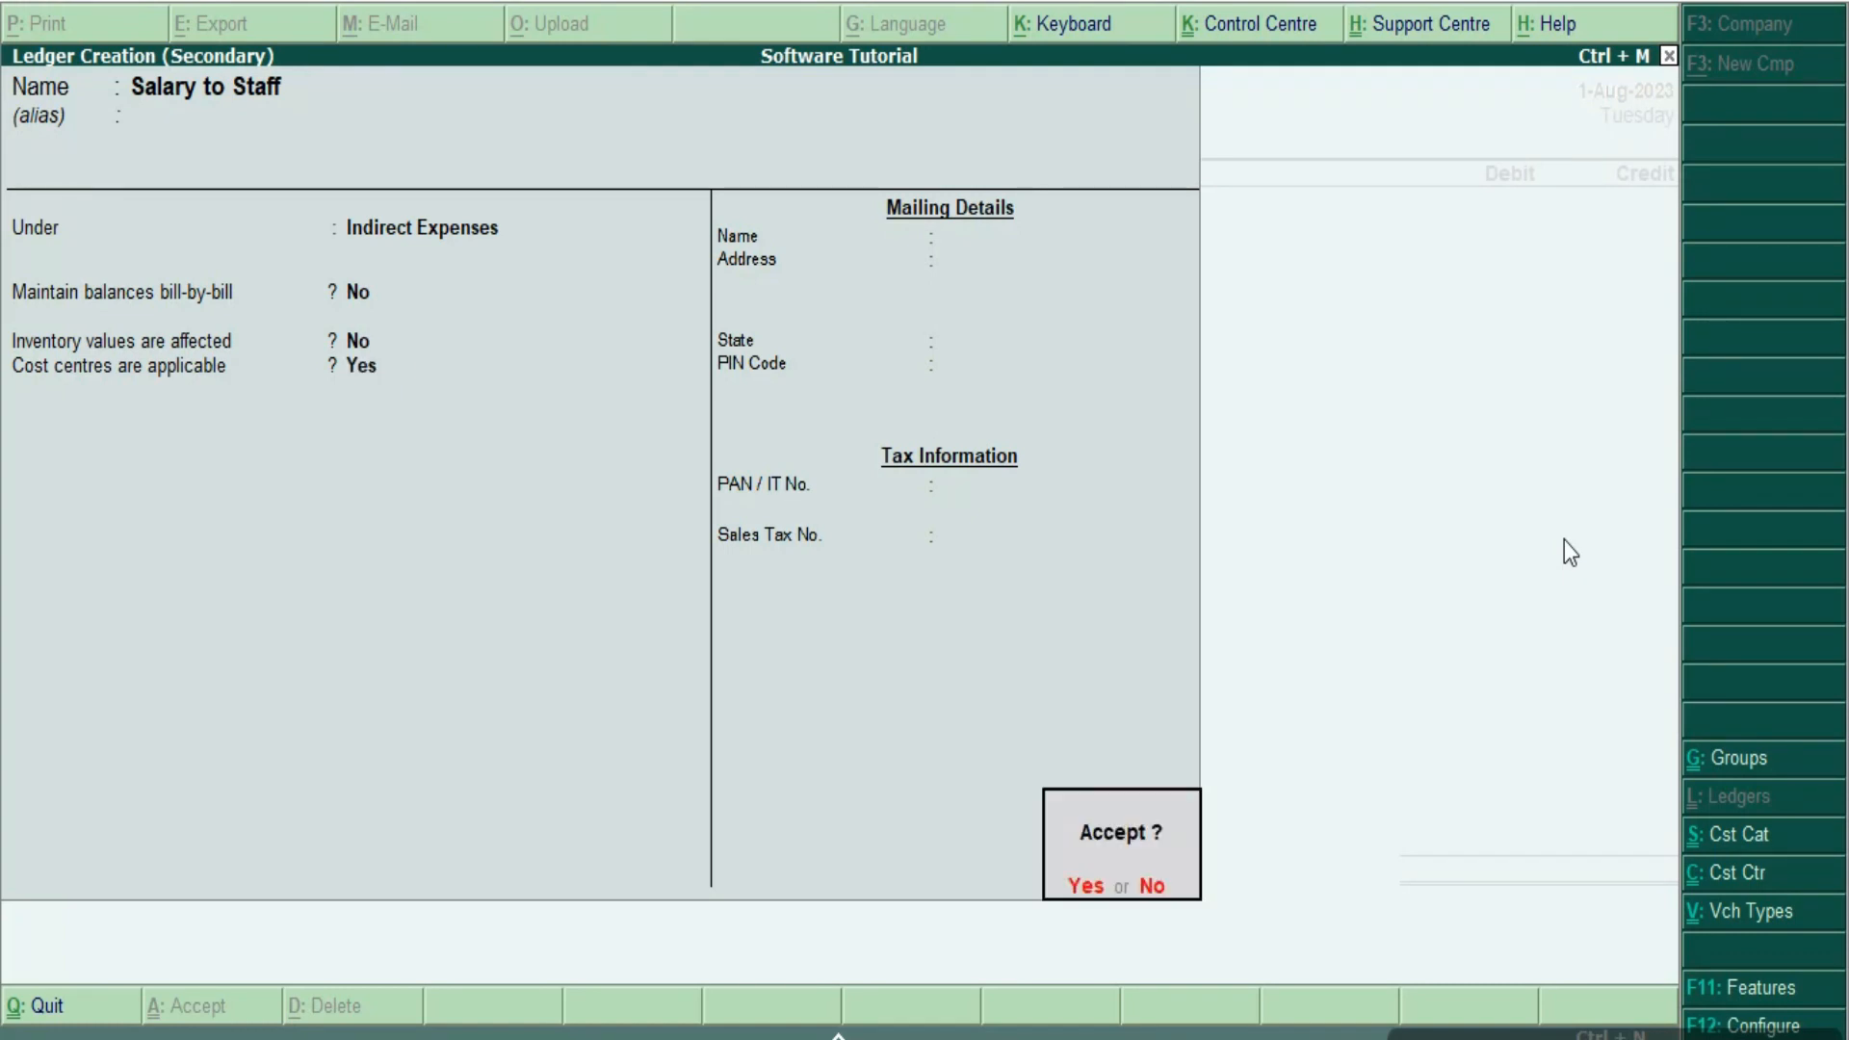
pyautogui.press('Return')
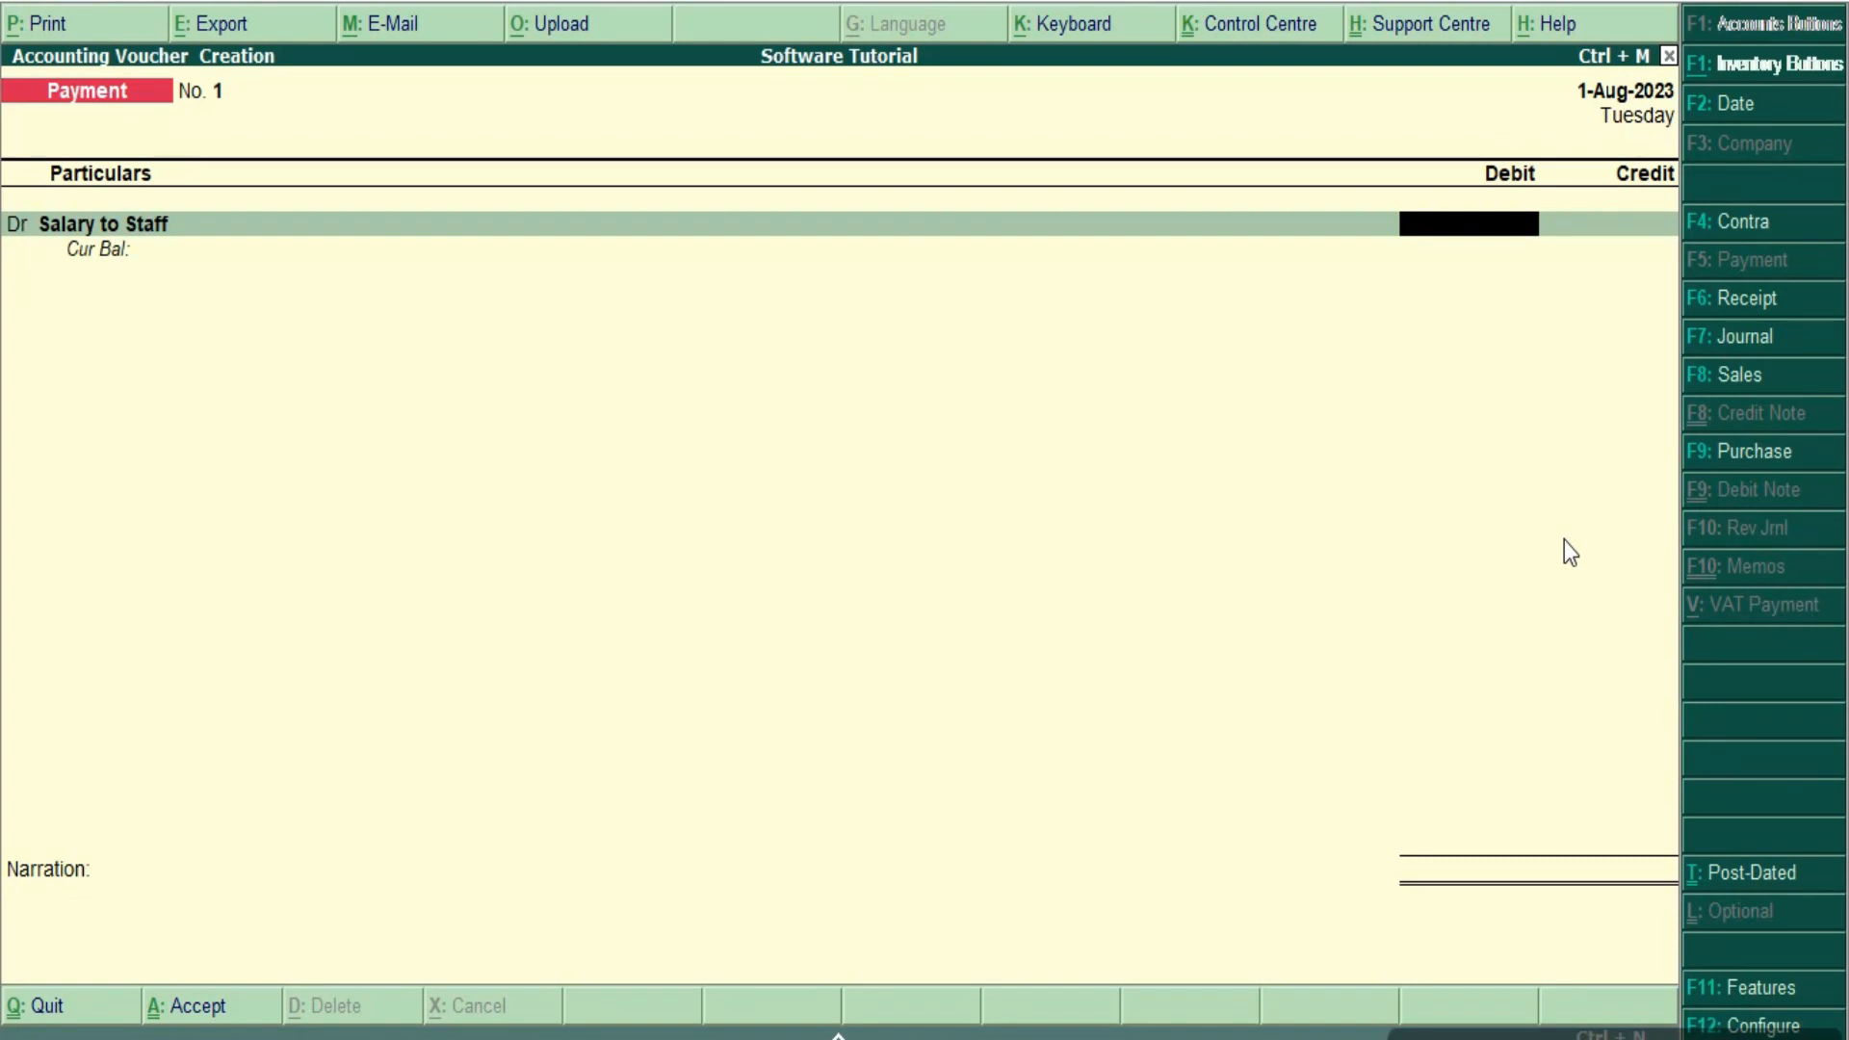
# - Debit Salary to Staff with 9000 and compute 3000*15/30 in the built-in calculator
pyautogui.write('9000')
pyautogui.press('Return')
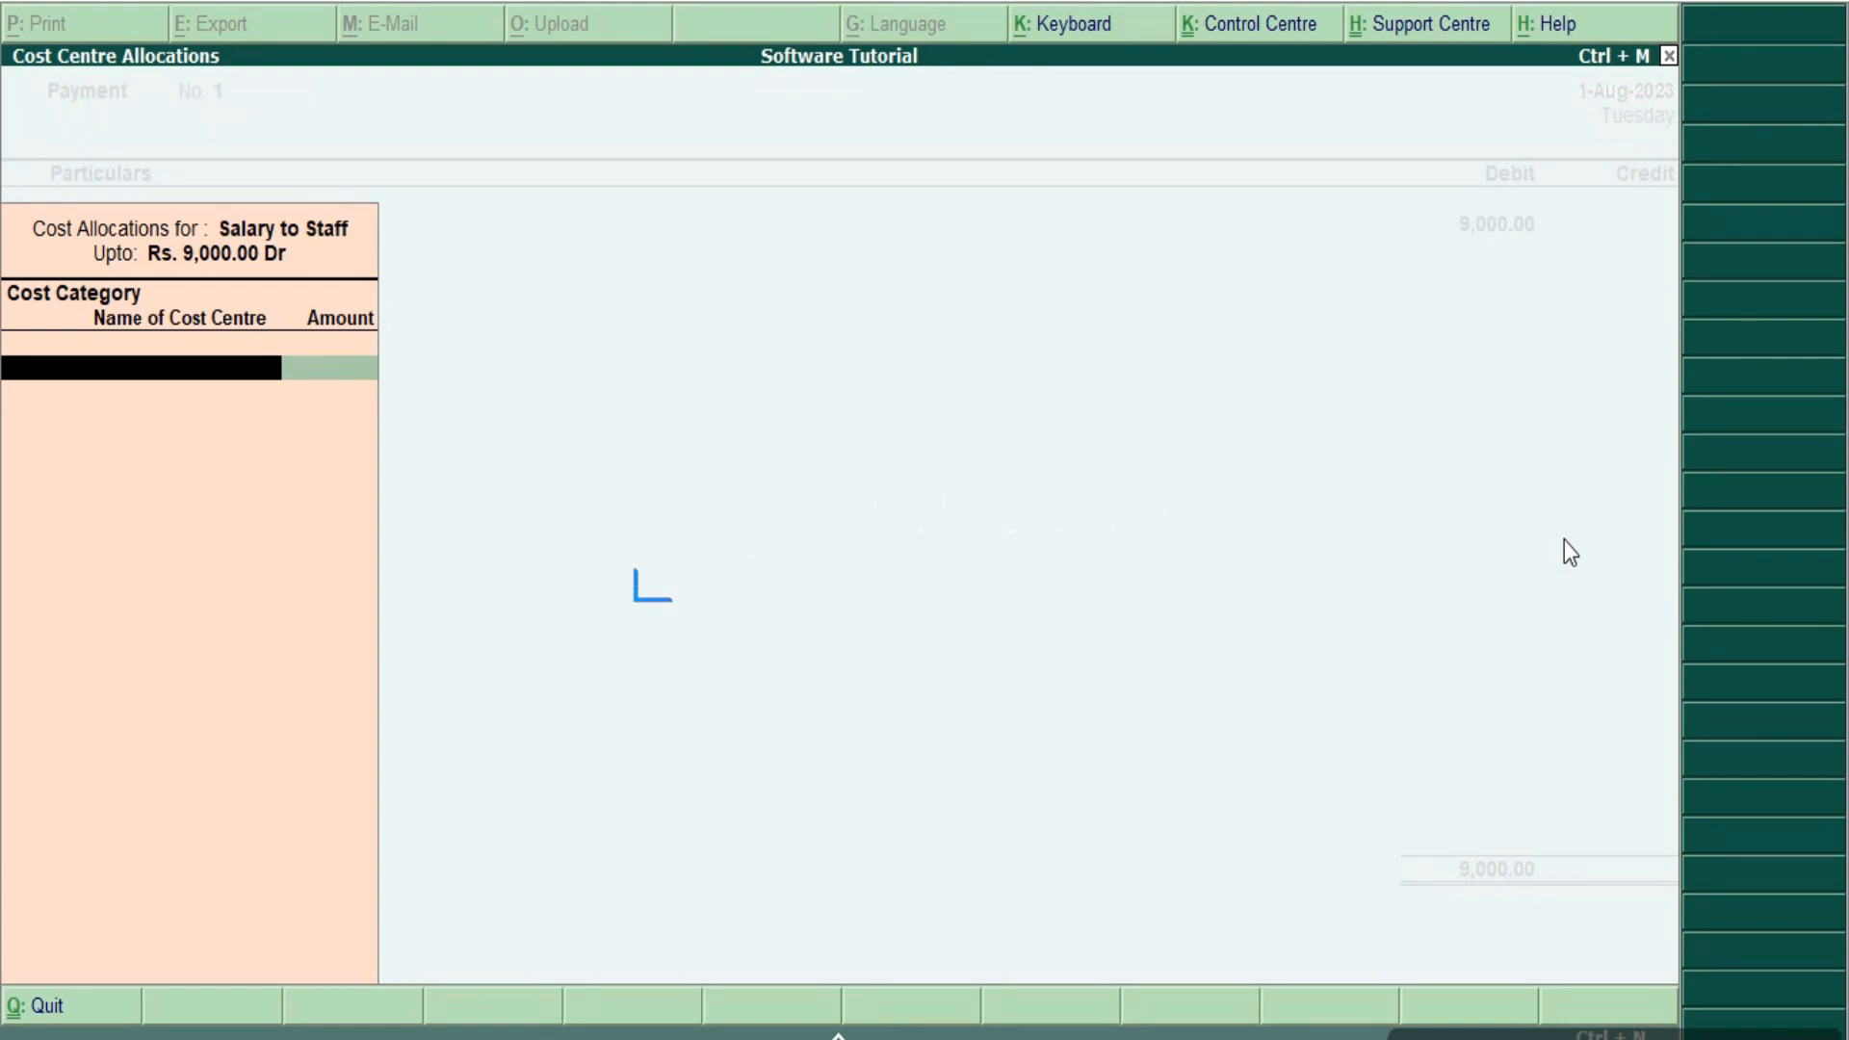
pyautogui.hotkey('ctrl', 'n')
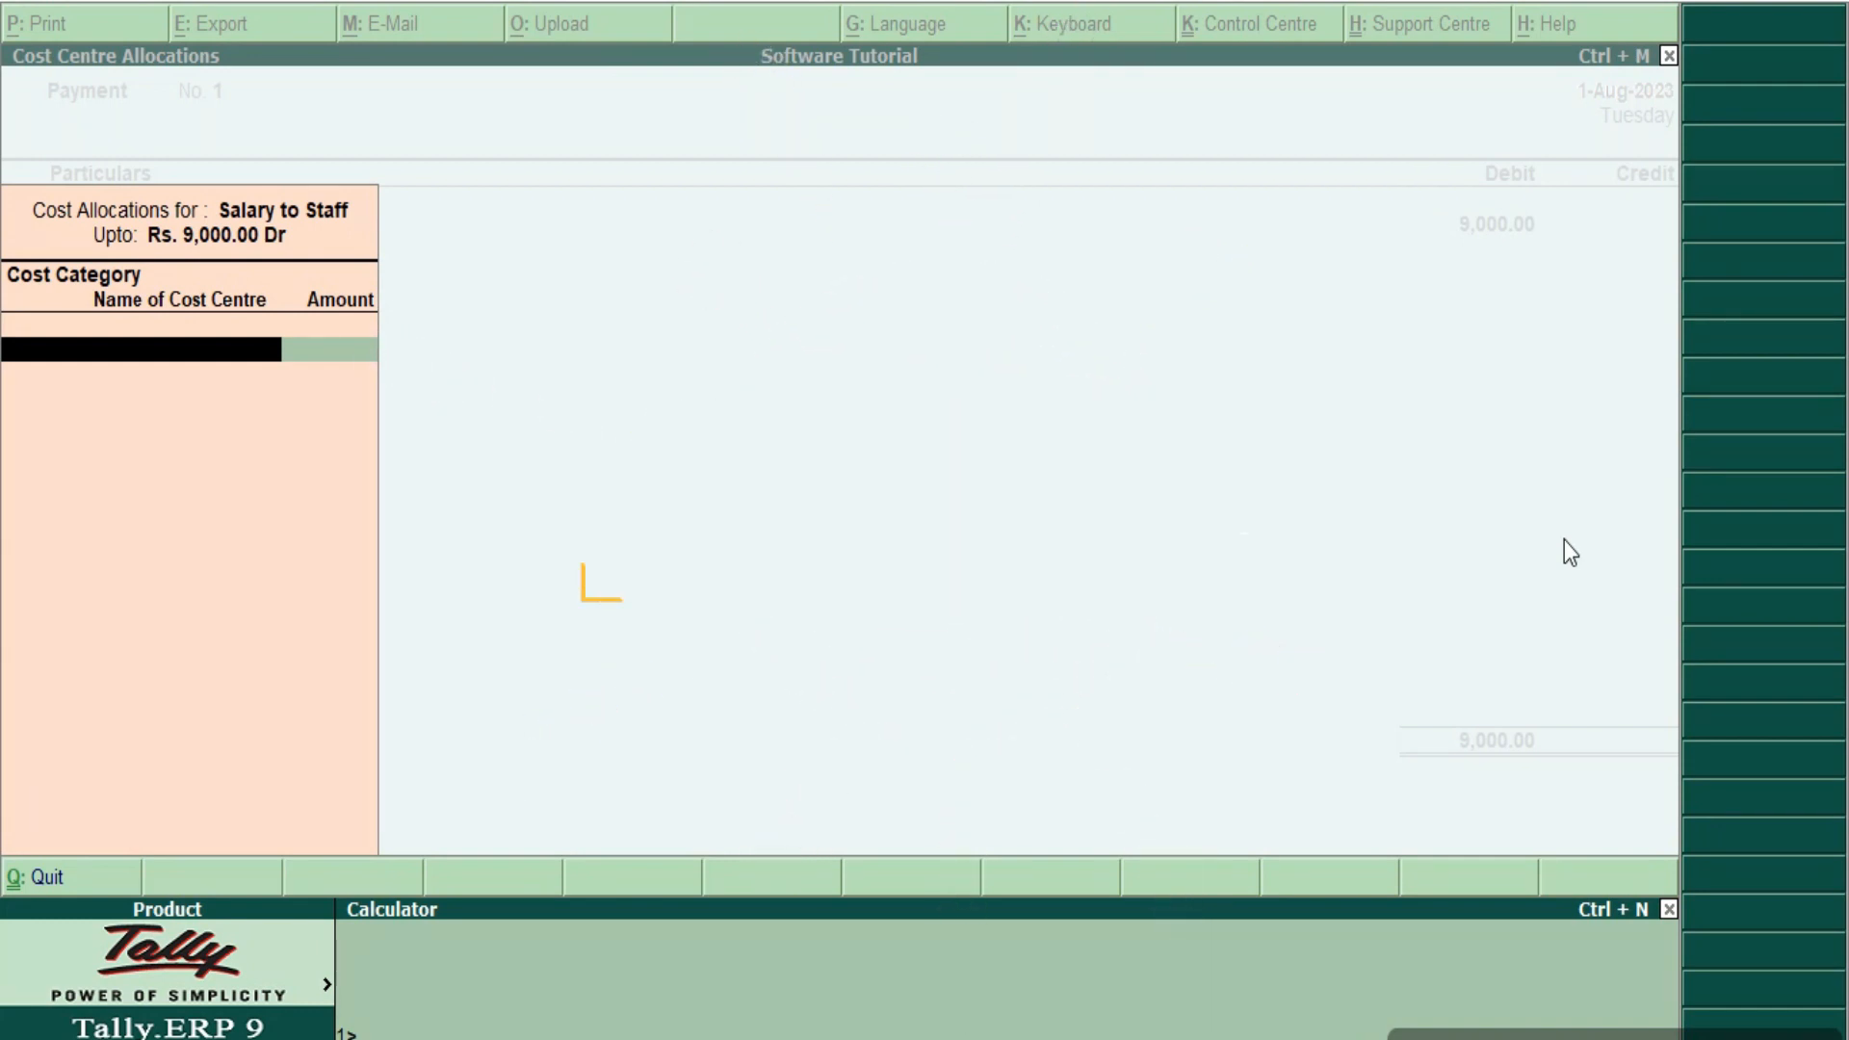
pyautogui.write('3000*15/30')
pyautogui.press('Return')
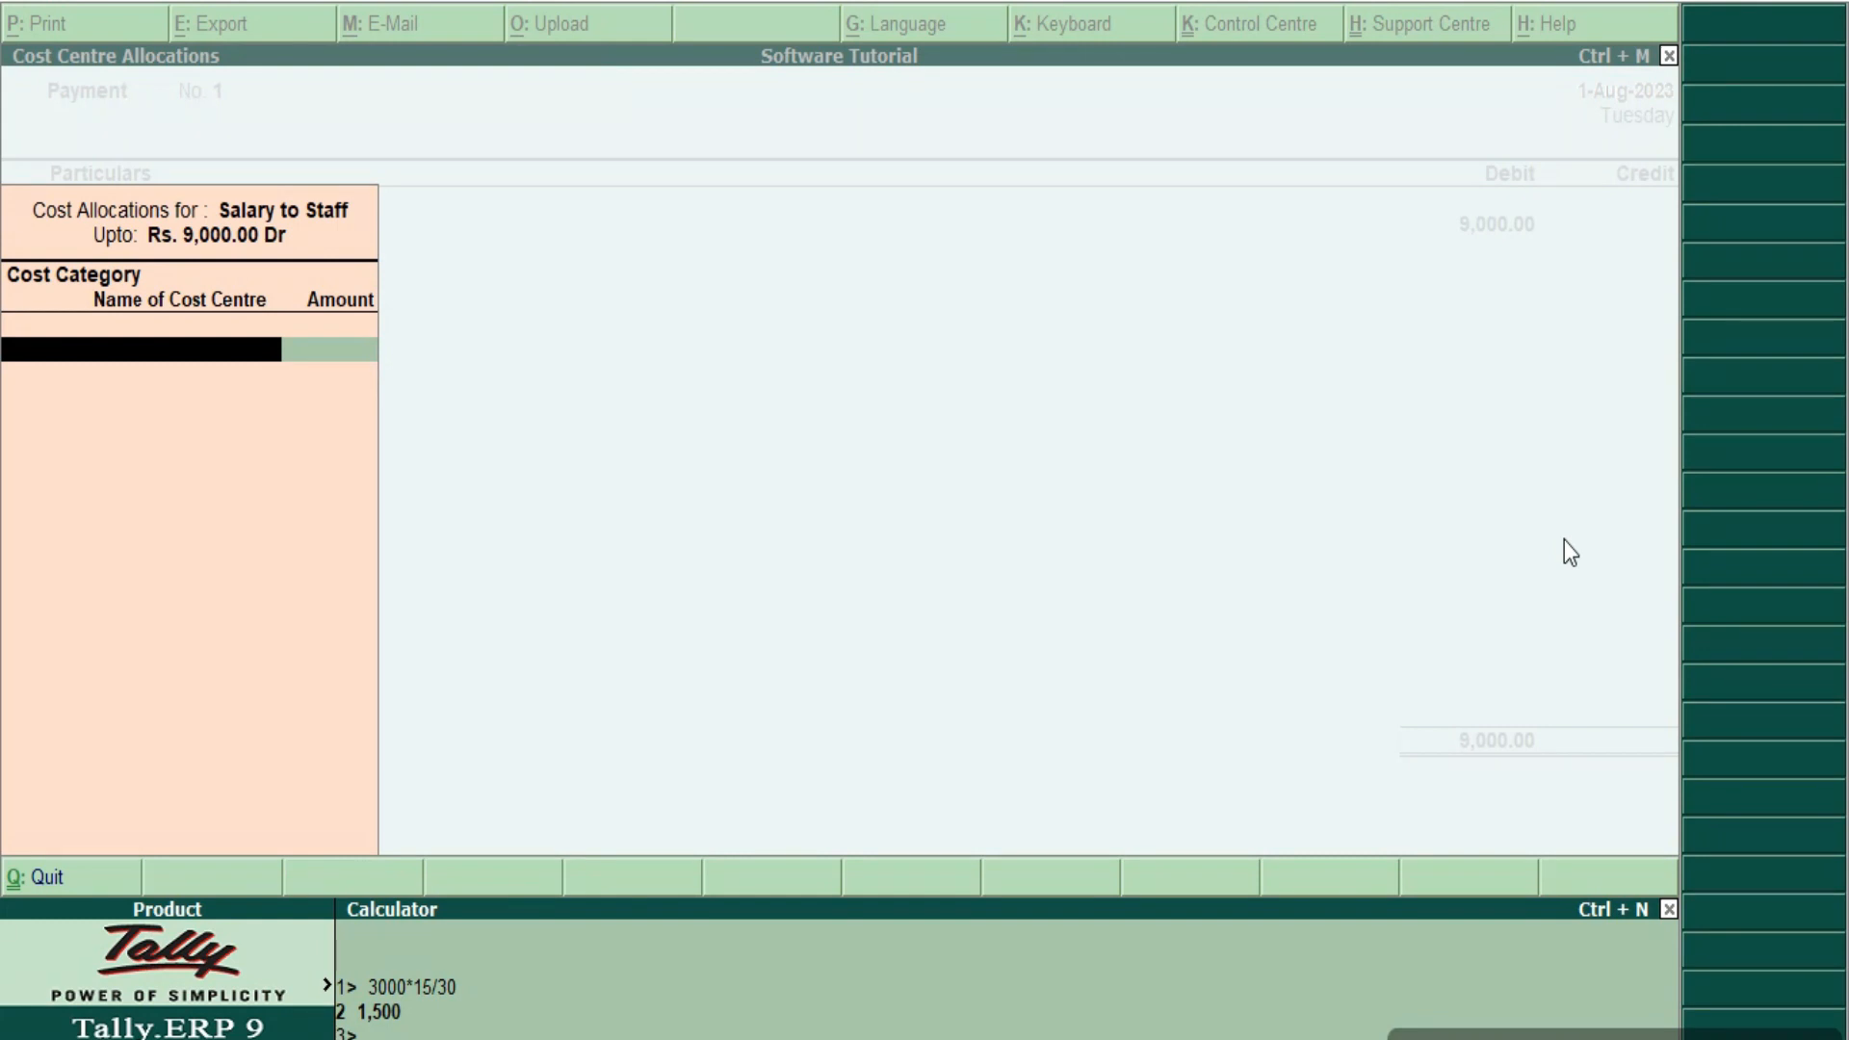
# - Allocate 1,750 of the salary to the first employee's "-3500" cost centre under Primary Cost Category
pyautogui.hotkey('ctrl', 'm')
pyautogui.write('P')
pyautogui.press('Return')
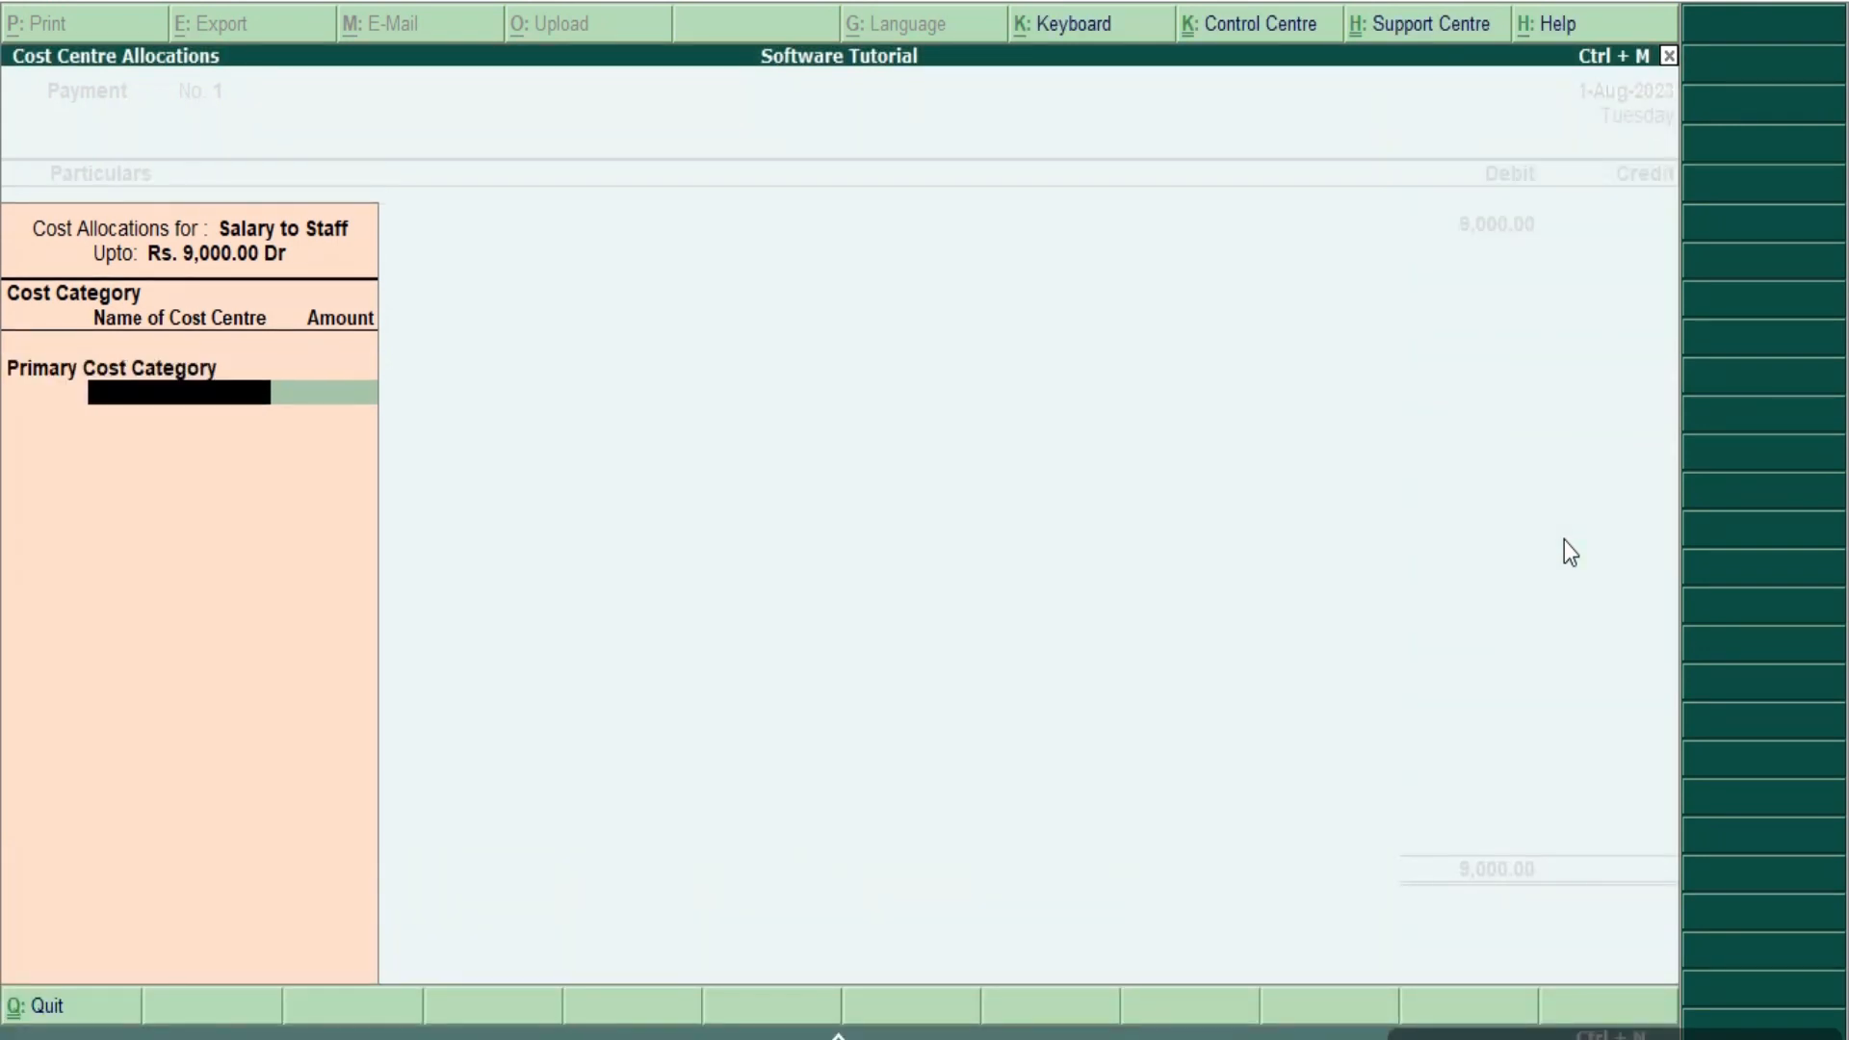
pyautogui.write('Ro')
pyautogui.press('Return')
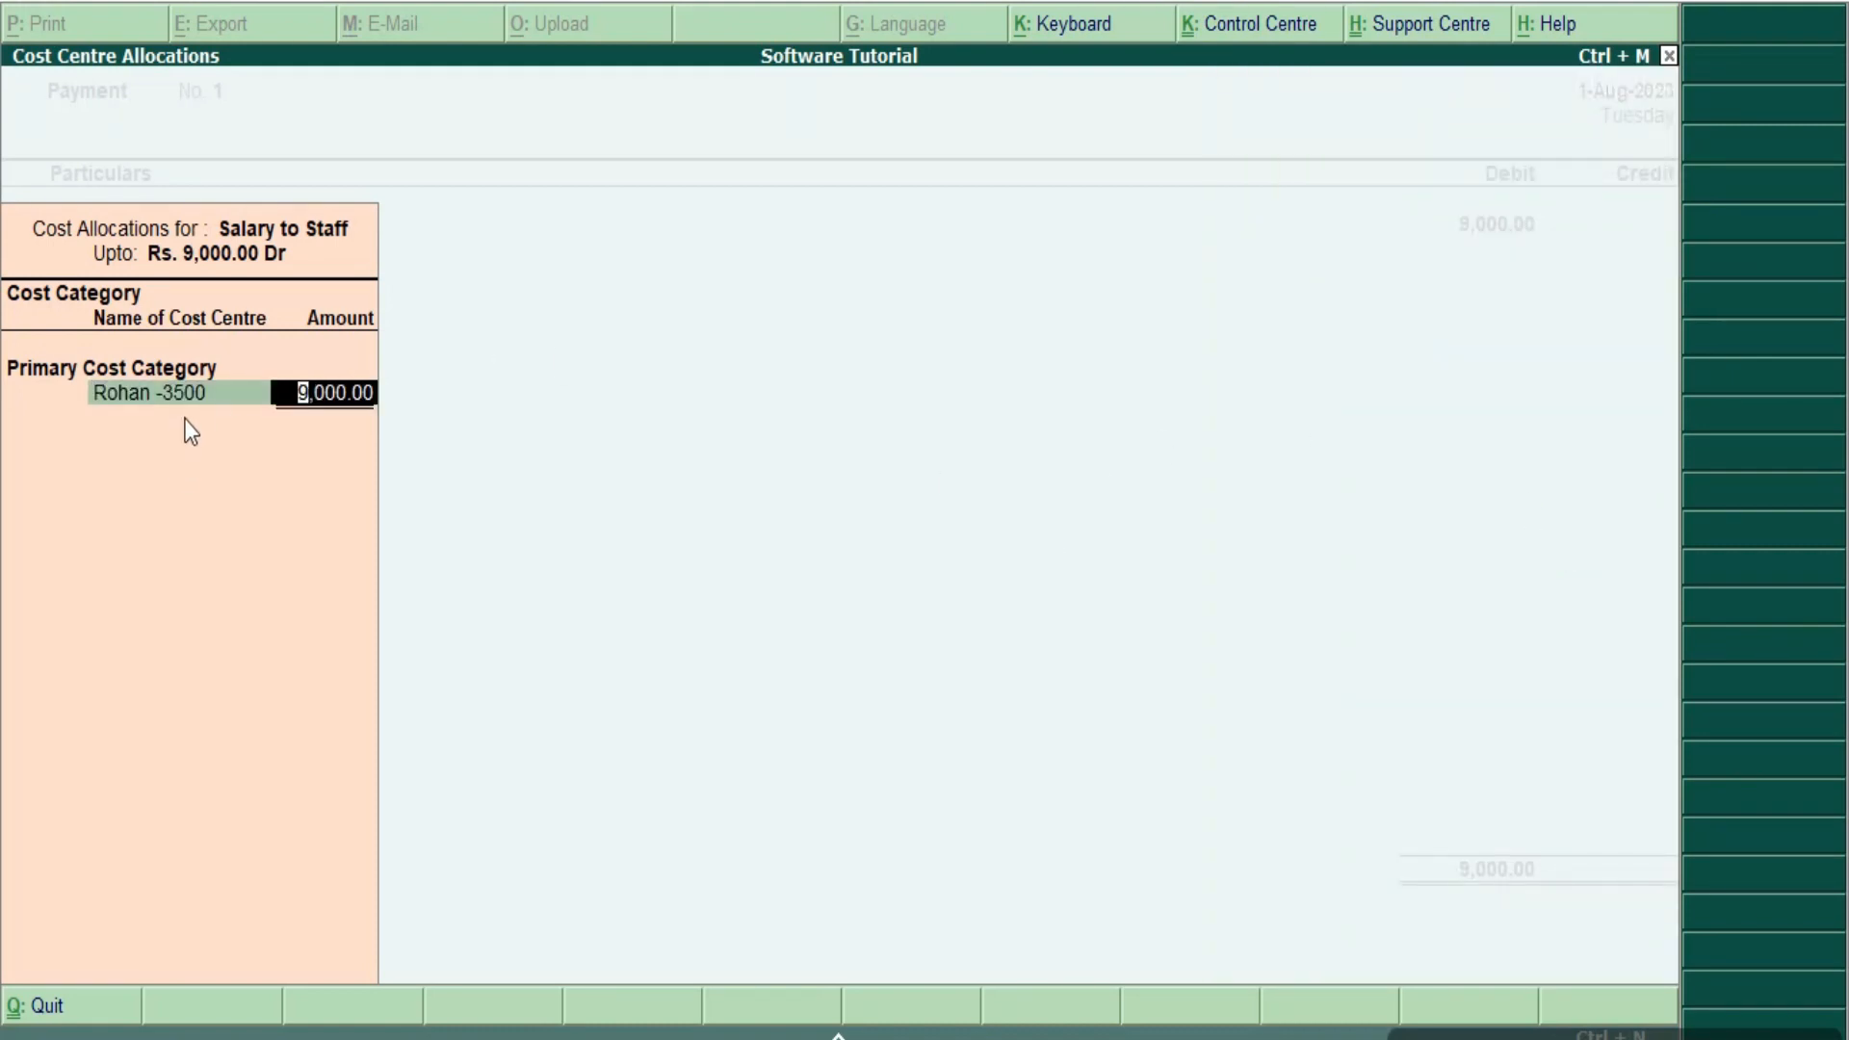
pyautogui.write('1,75')
pyautogui.write('0')
pyautogui.press('Return')
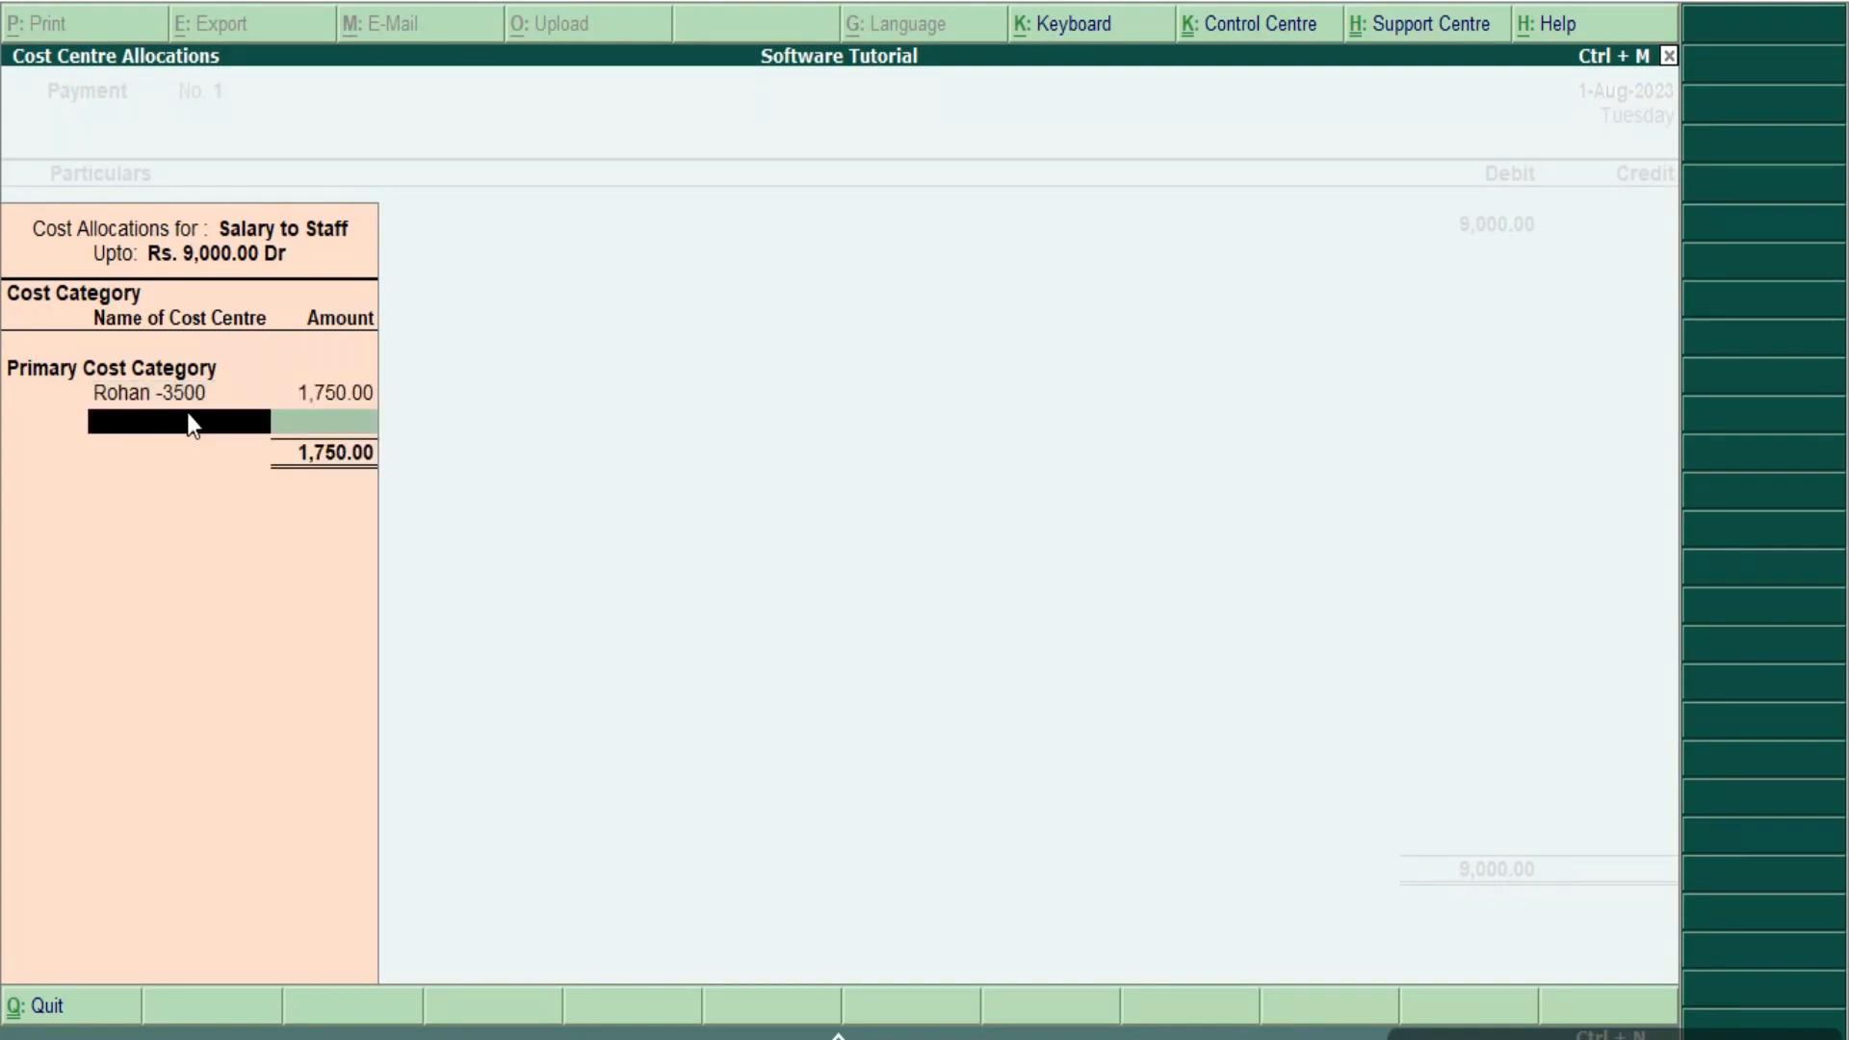
# - Allocate 1500 of the salary to the second employee's "-3000" cost centre
pyautogui.write('Pre')
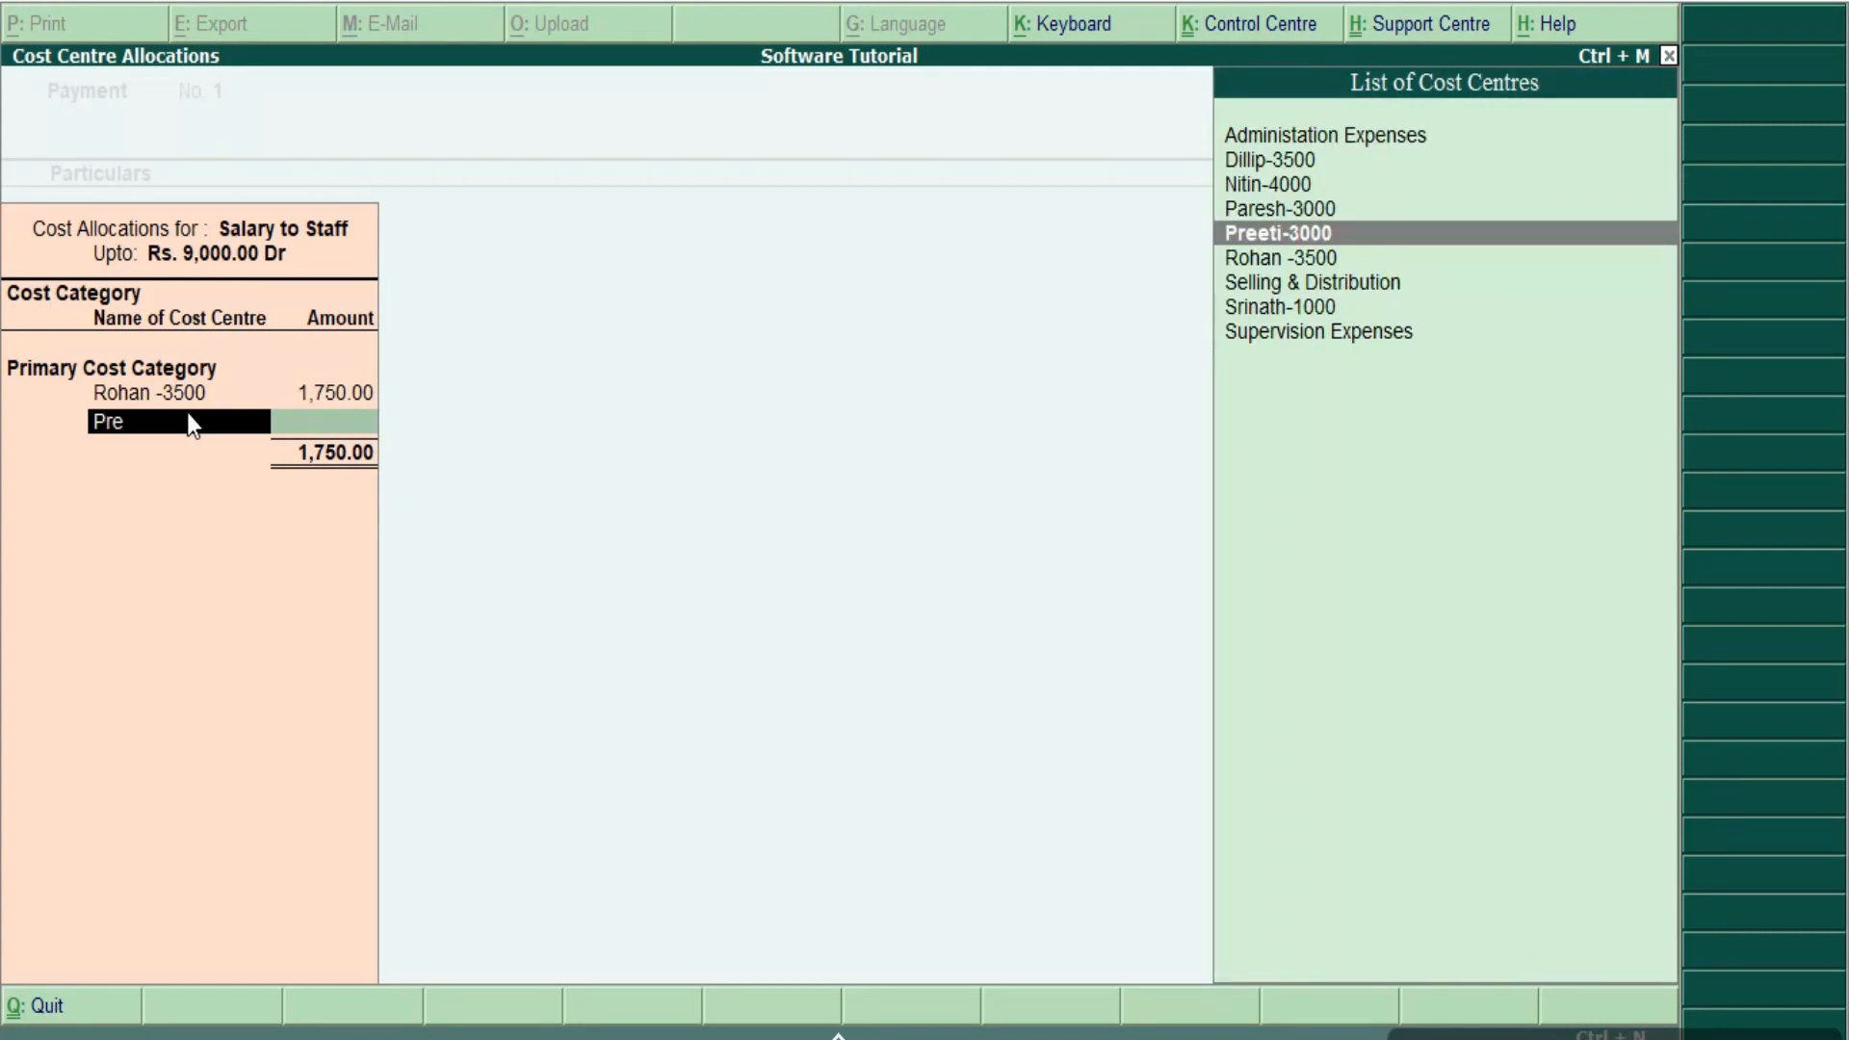
pyautogui.press('Return')
pyautogui.write('1500')
pyautogui.press('Return')
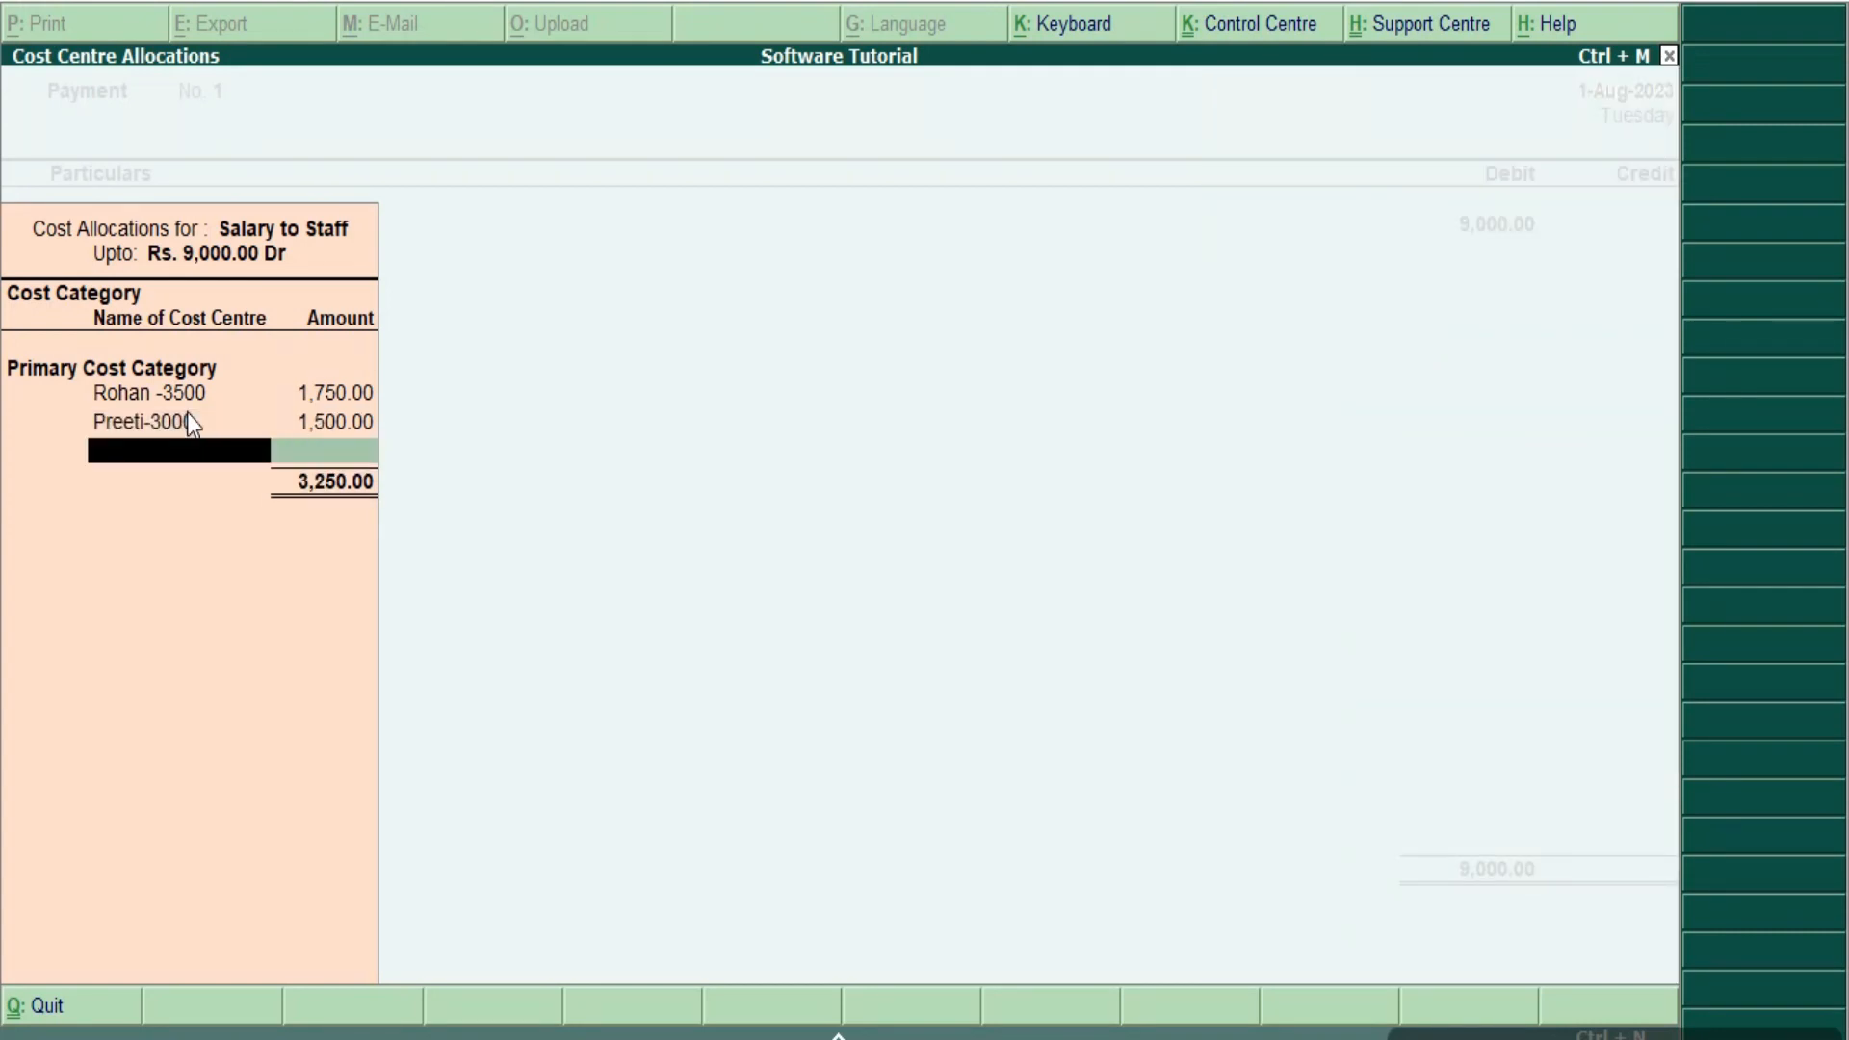
# - Allocate 1500 of the salary to the third employee's "-3000" cost centre
pyautogui.write('Pr')
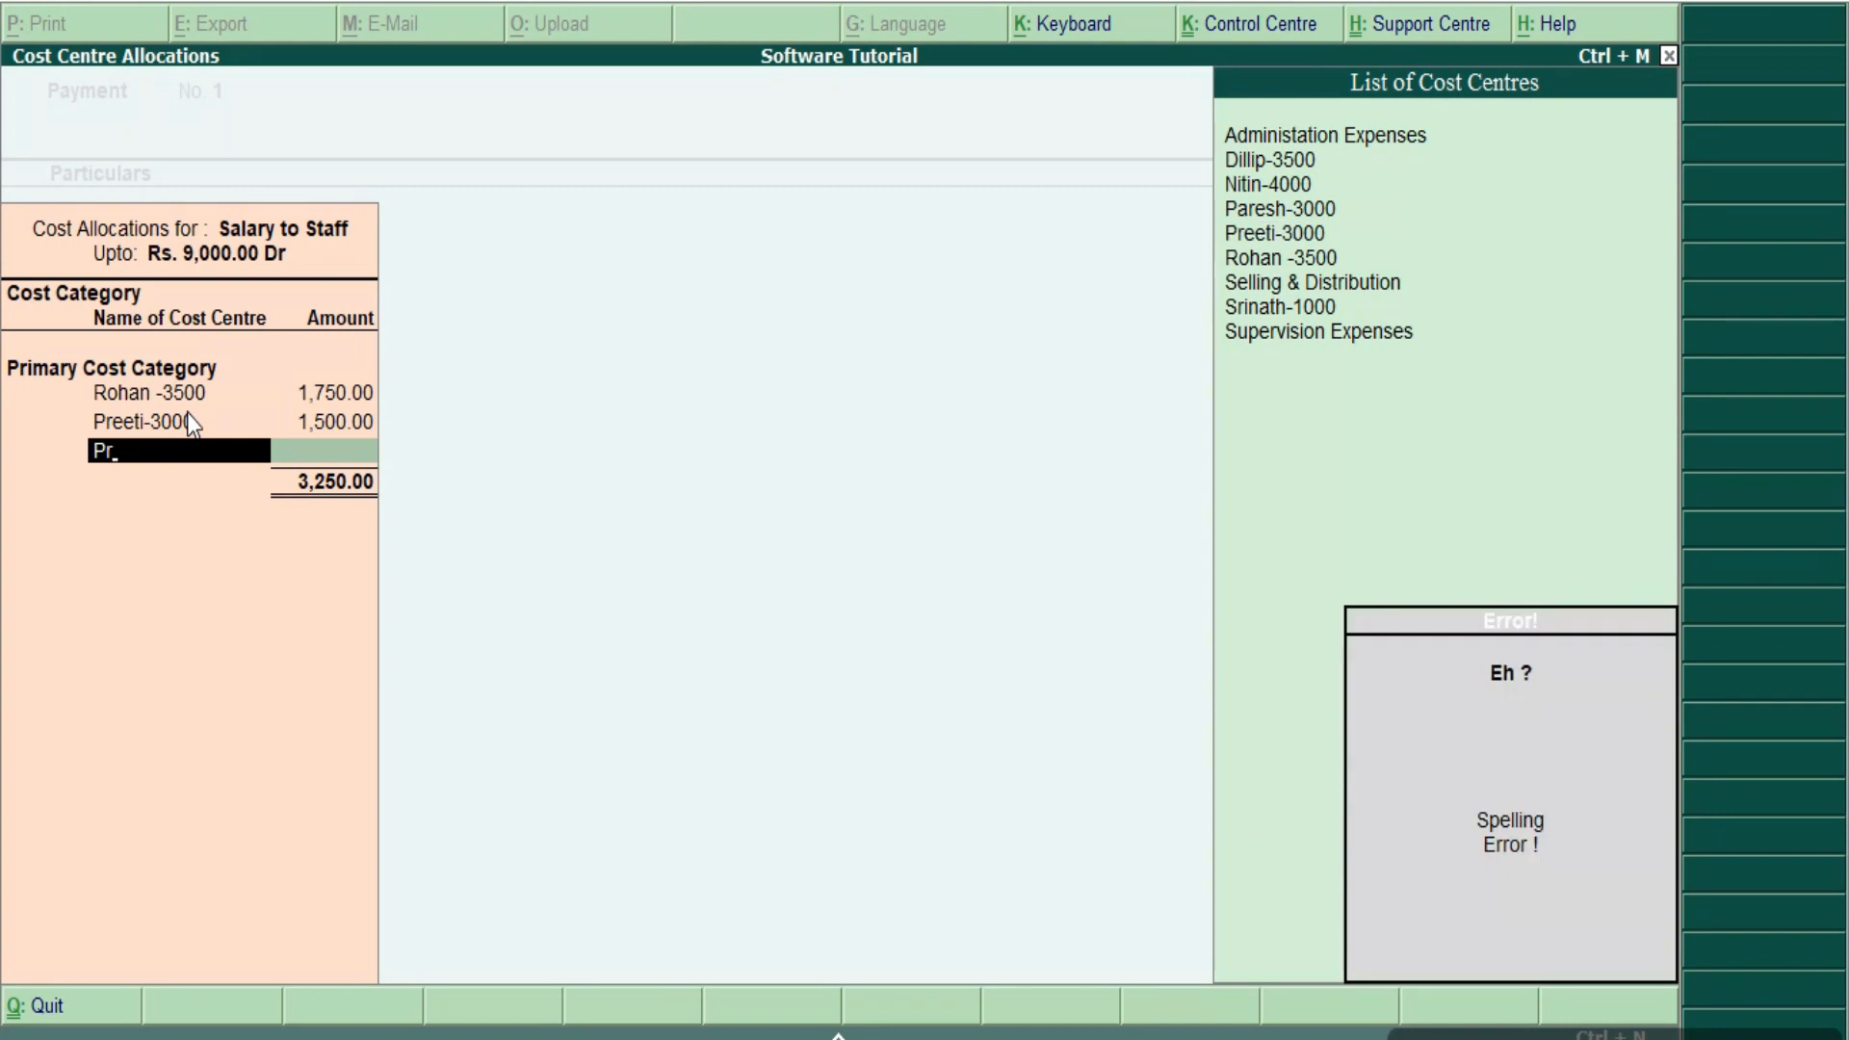
pyautogui.press('Up')
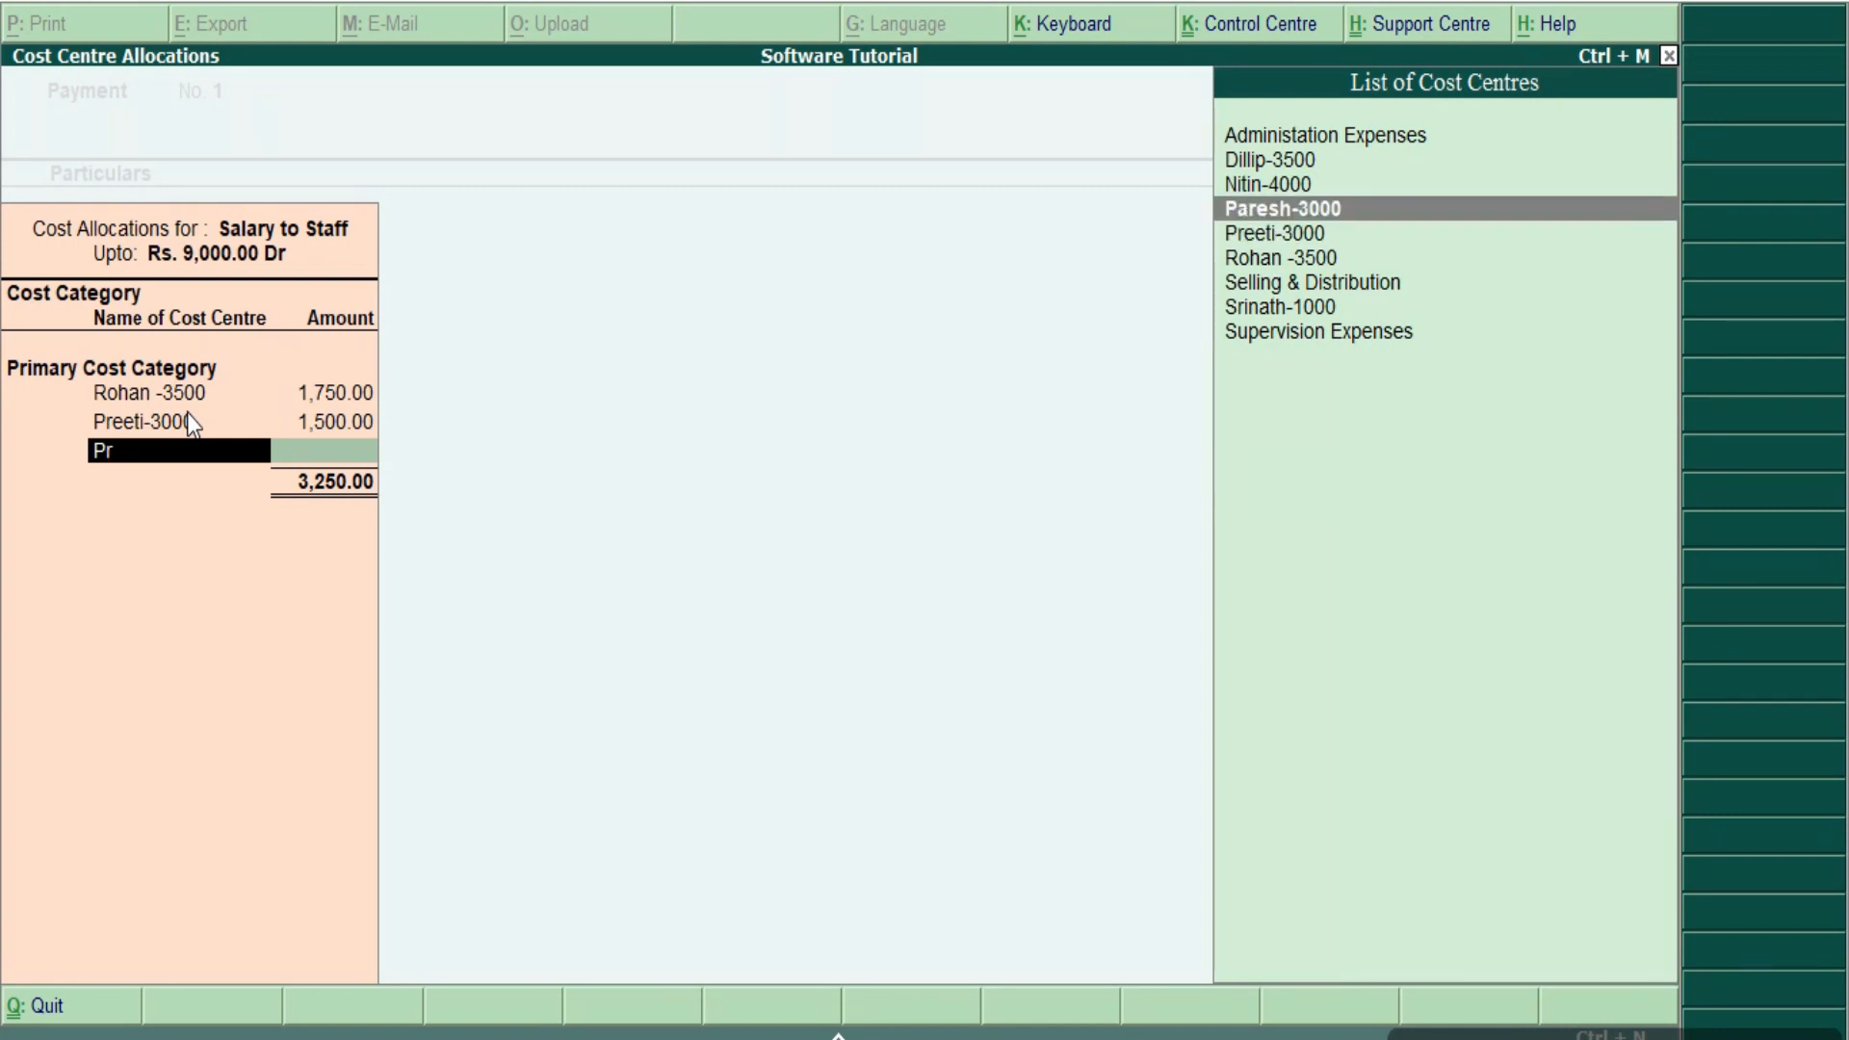
pyautogui.press('Return')
pyautogui.write('1500')
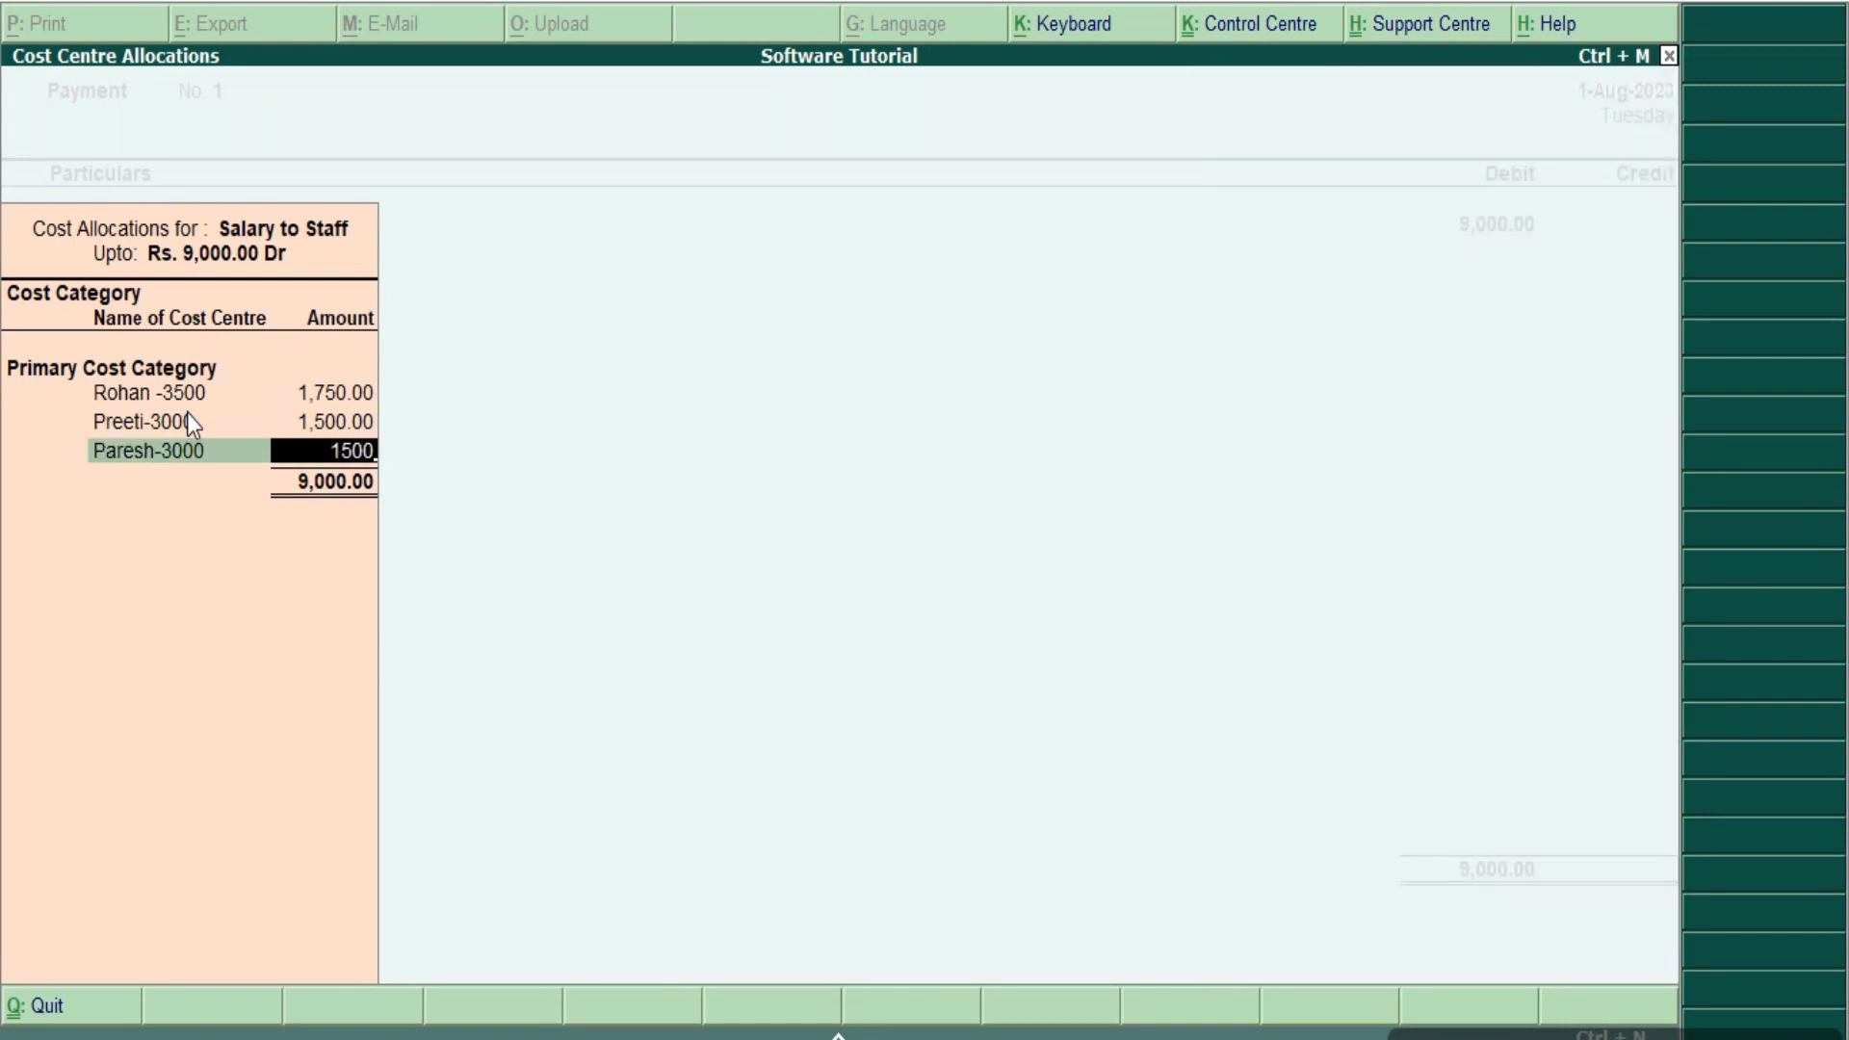
pyautogui.press('Return')
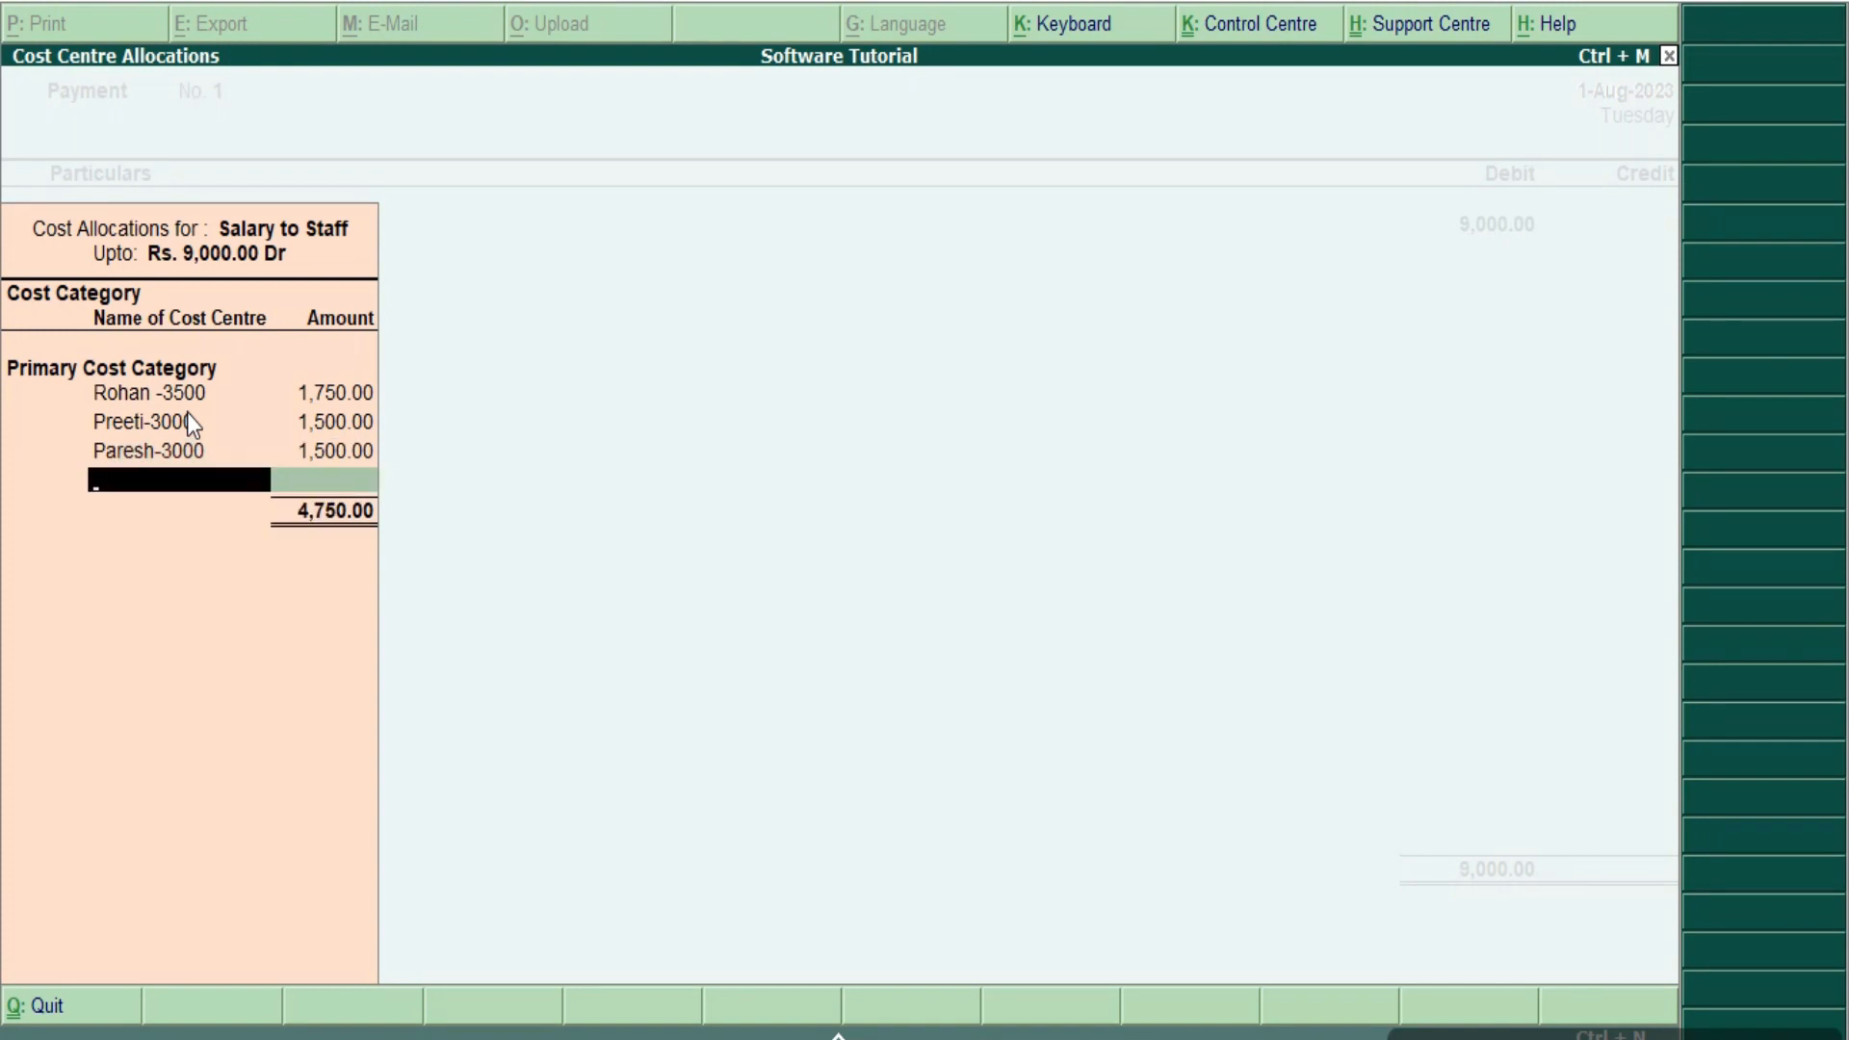
# - Allocate 1750 of the salary to the fourth employee's "-3500" cost centre
pyautogui.write('Dillip-3500')
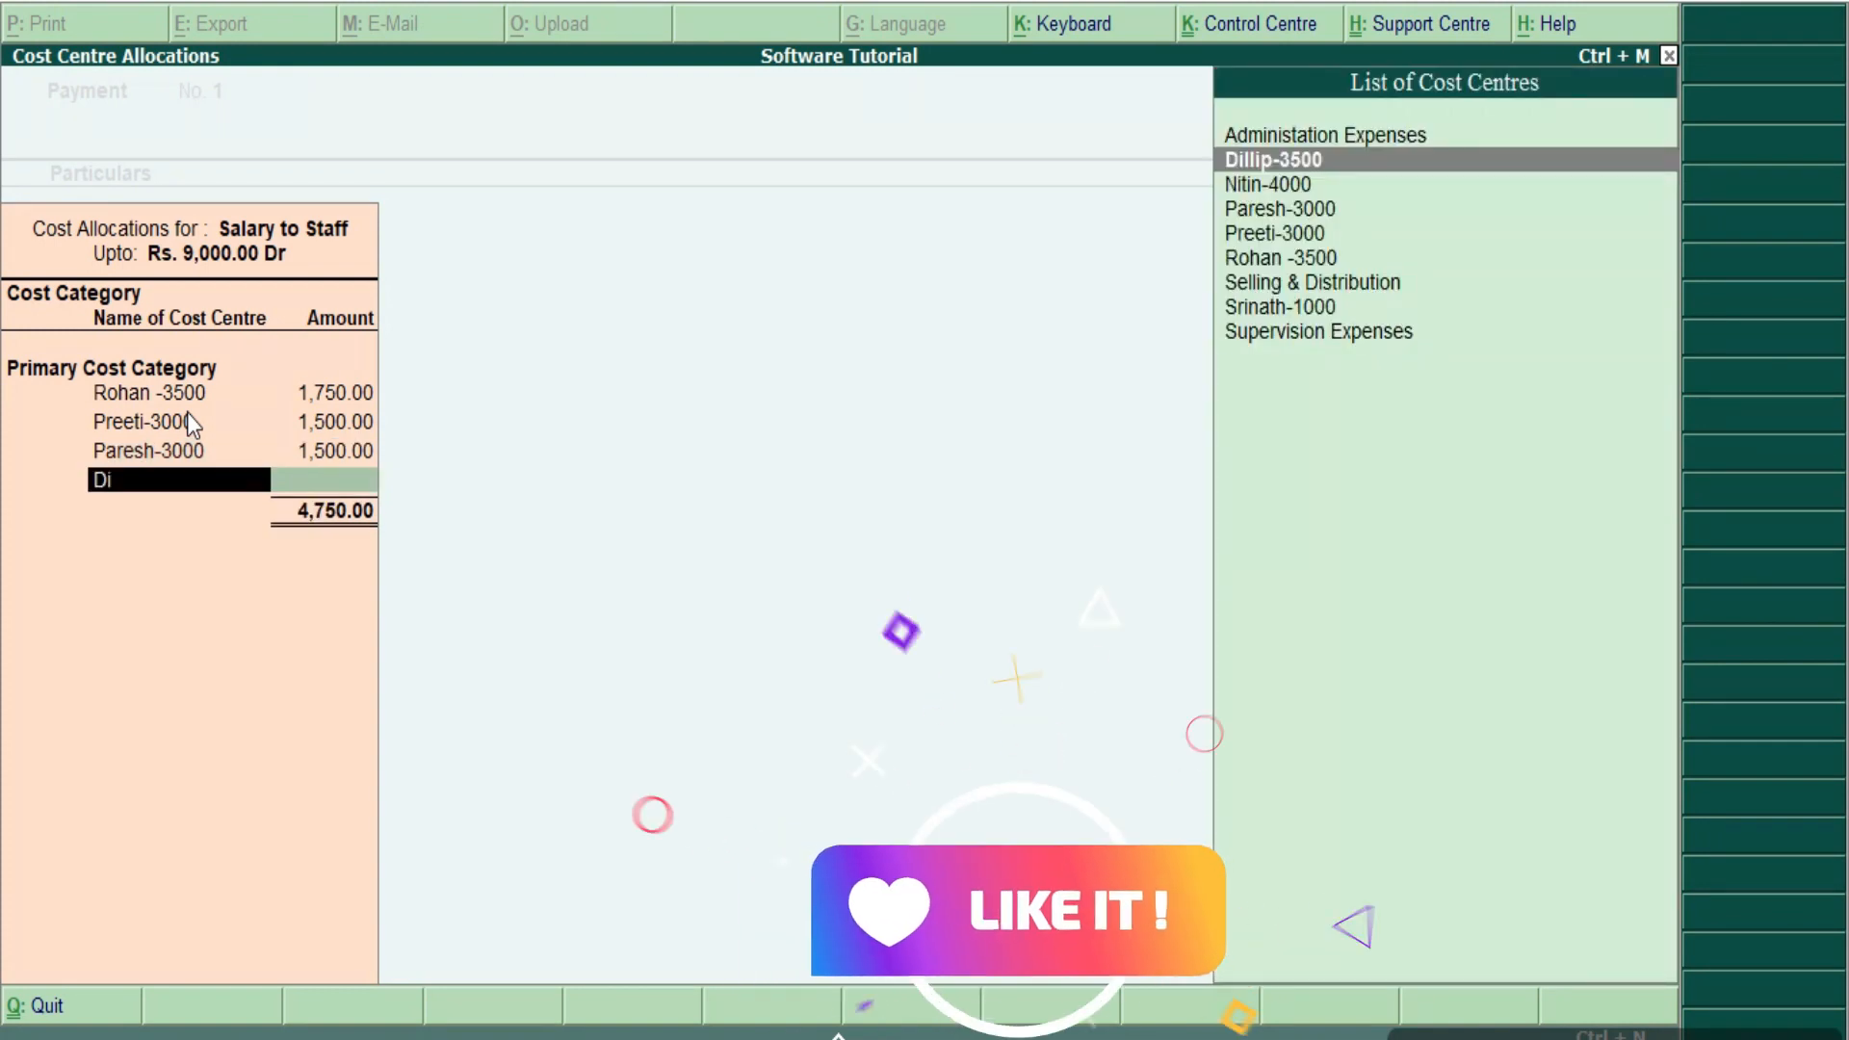
pyautogui.press('Return')
pyautogui.write('1750')
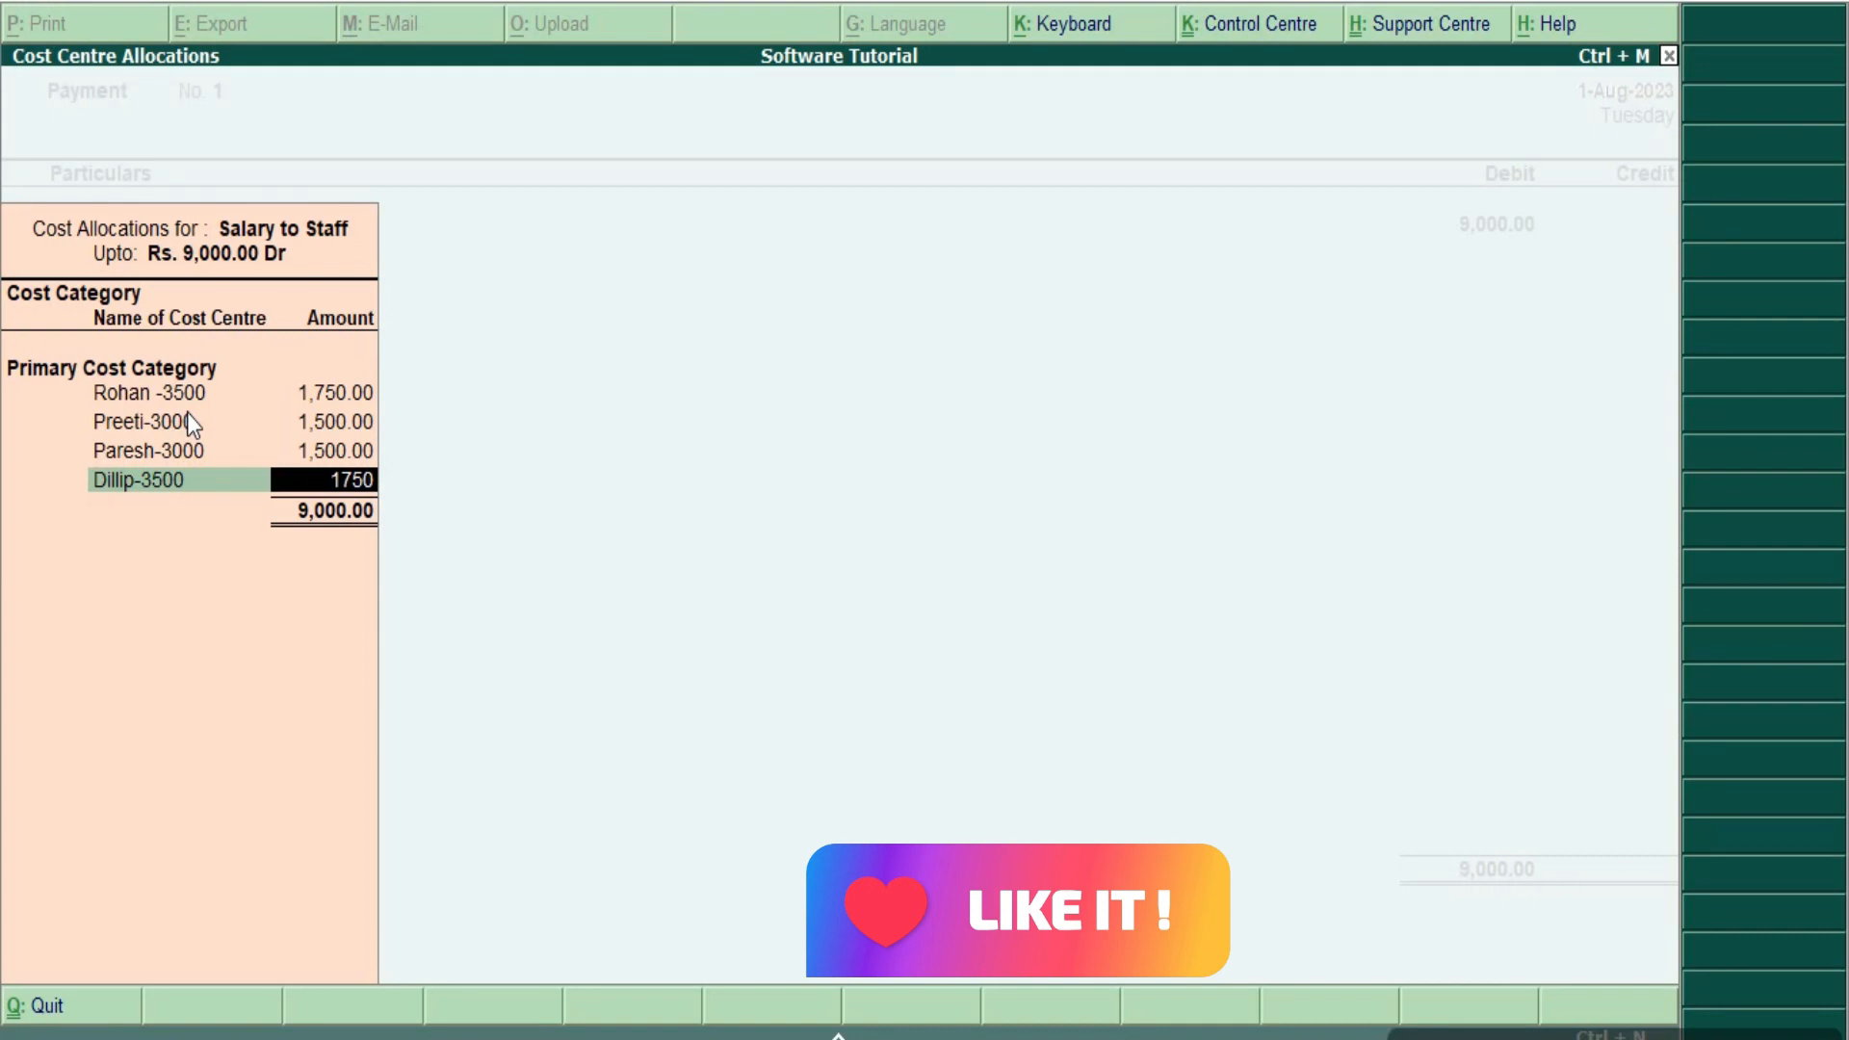
pyautogui.press('Return')
# - Allocate 500 of the salary to the employee's "-1000" cost centre
pyautogui.write('Sr')
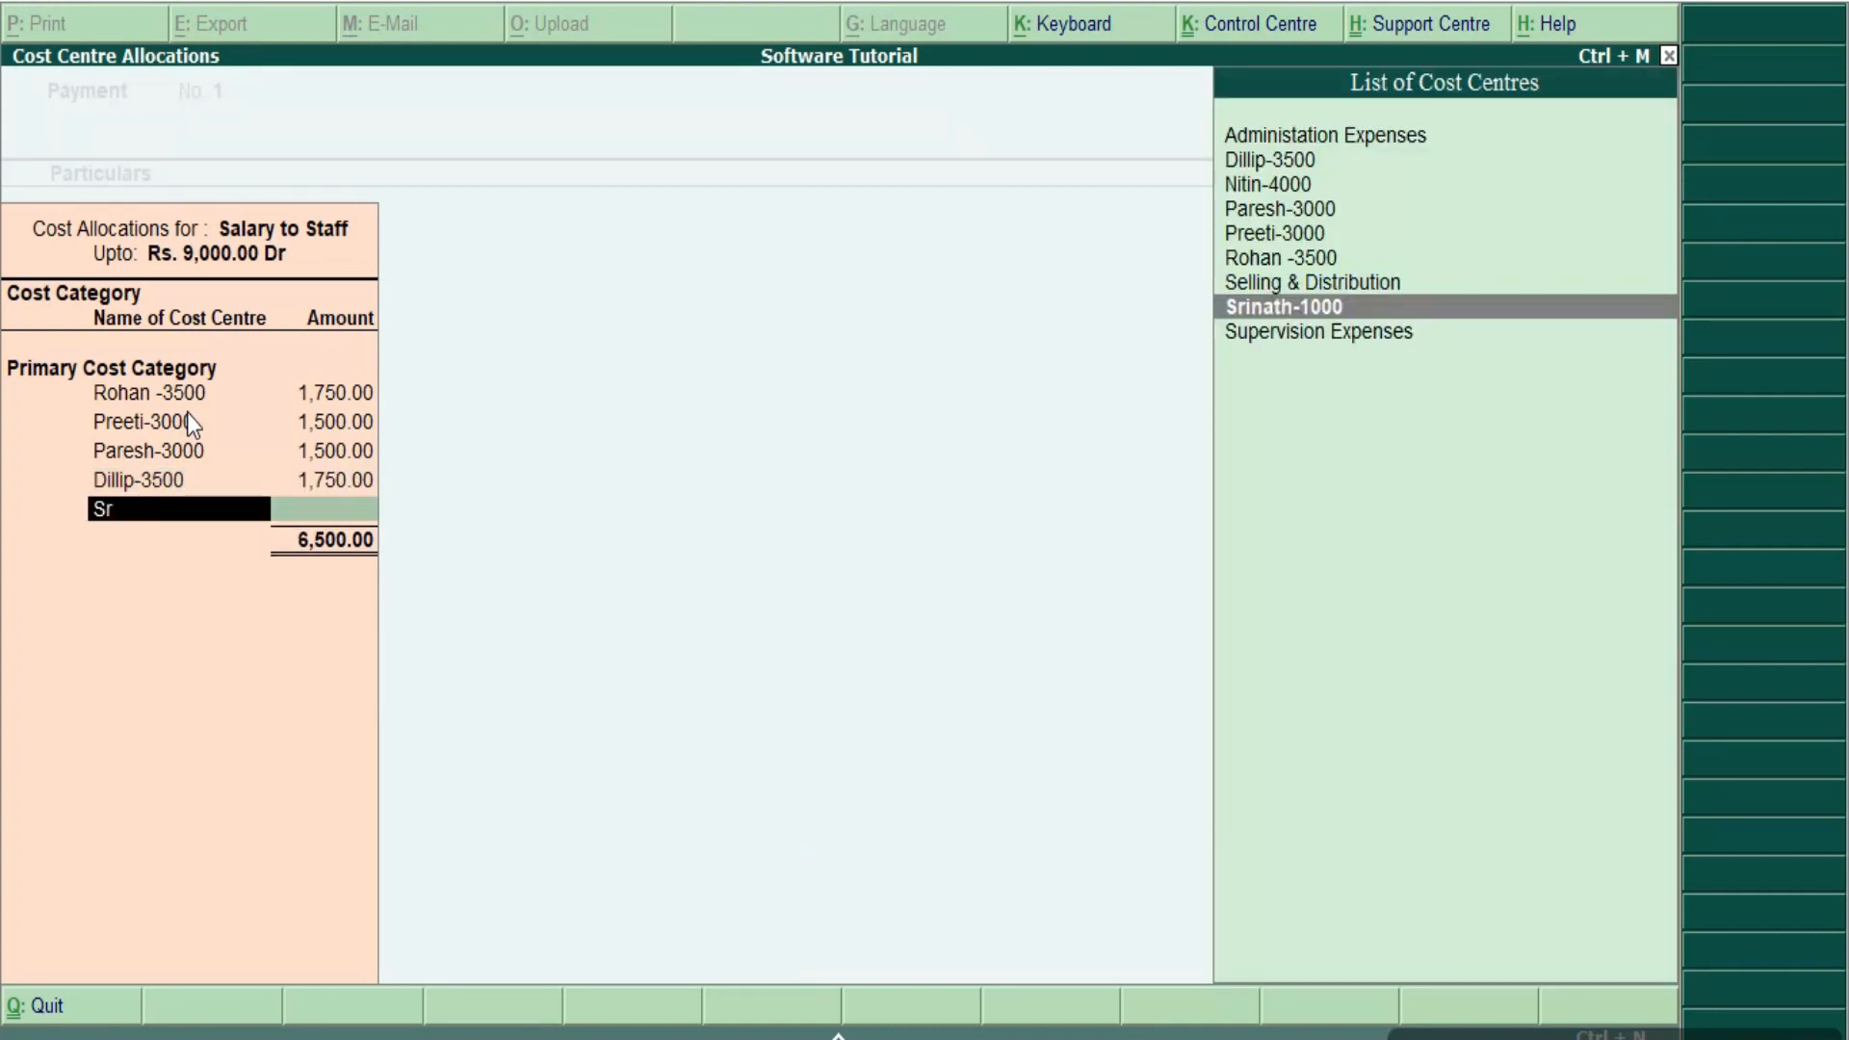
pyautogui.press('Return')
pyautogui.write('500')
pyautogui.press('Return')
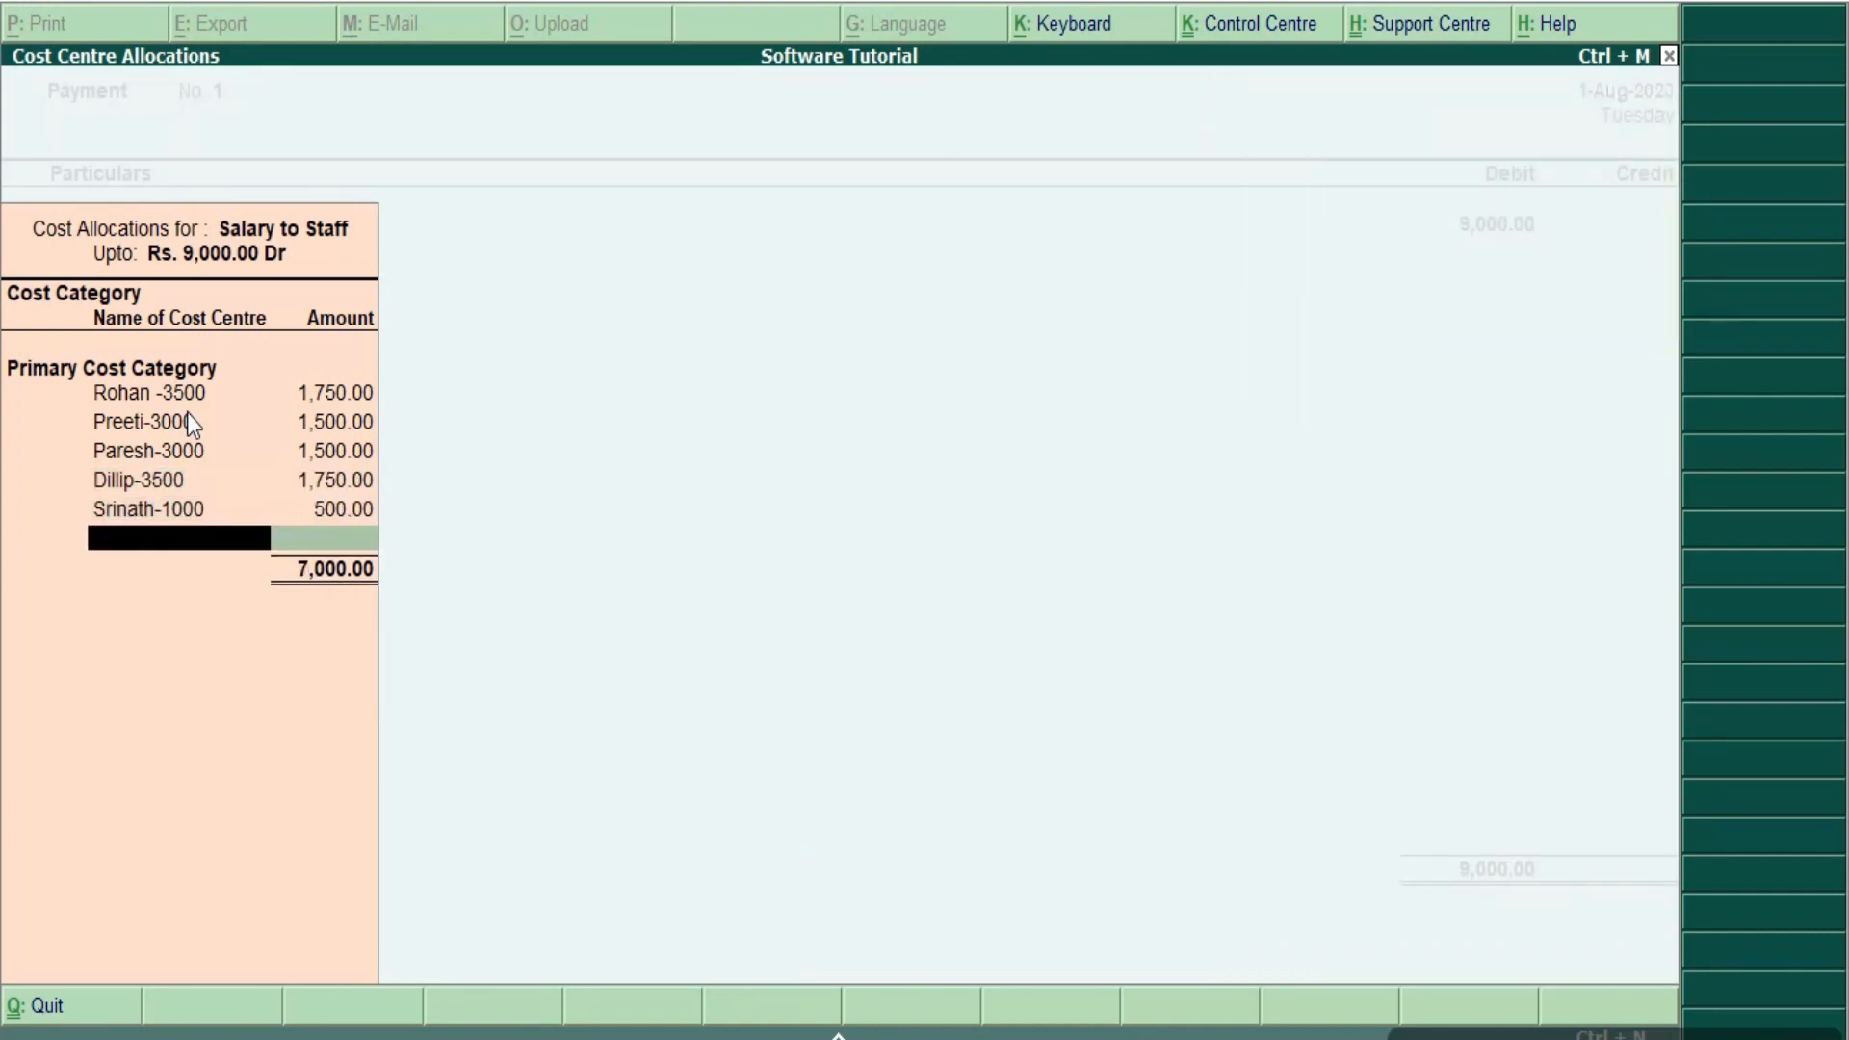
# - Allocate the remaining 2,000 to the employee's "-4000" cost centre and finish the salary allocations
pyautogui.press('Return')
pyautogui.press('Return')
pyautogui.press('Return')
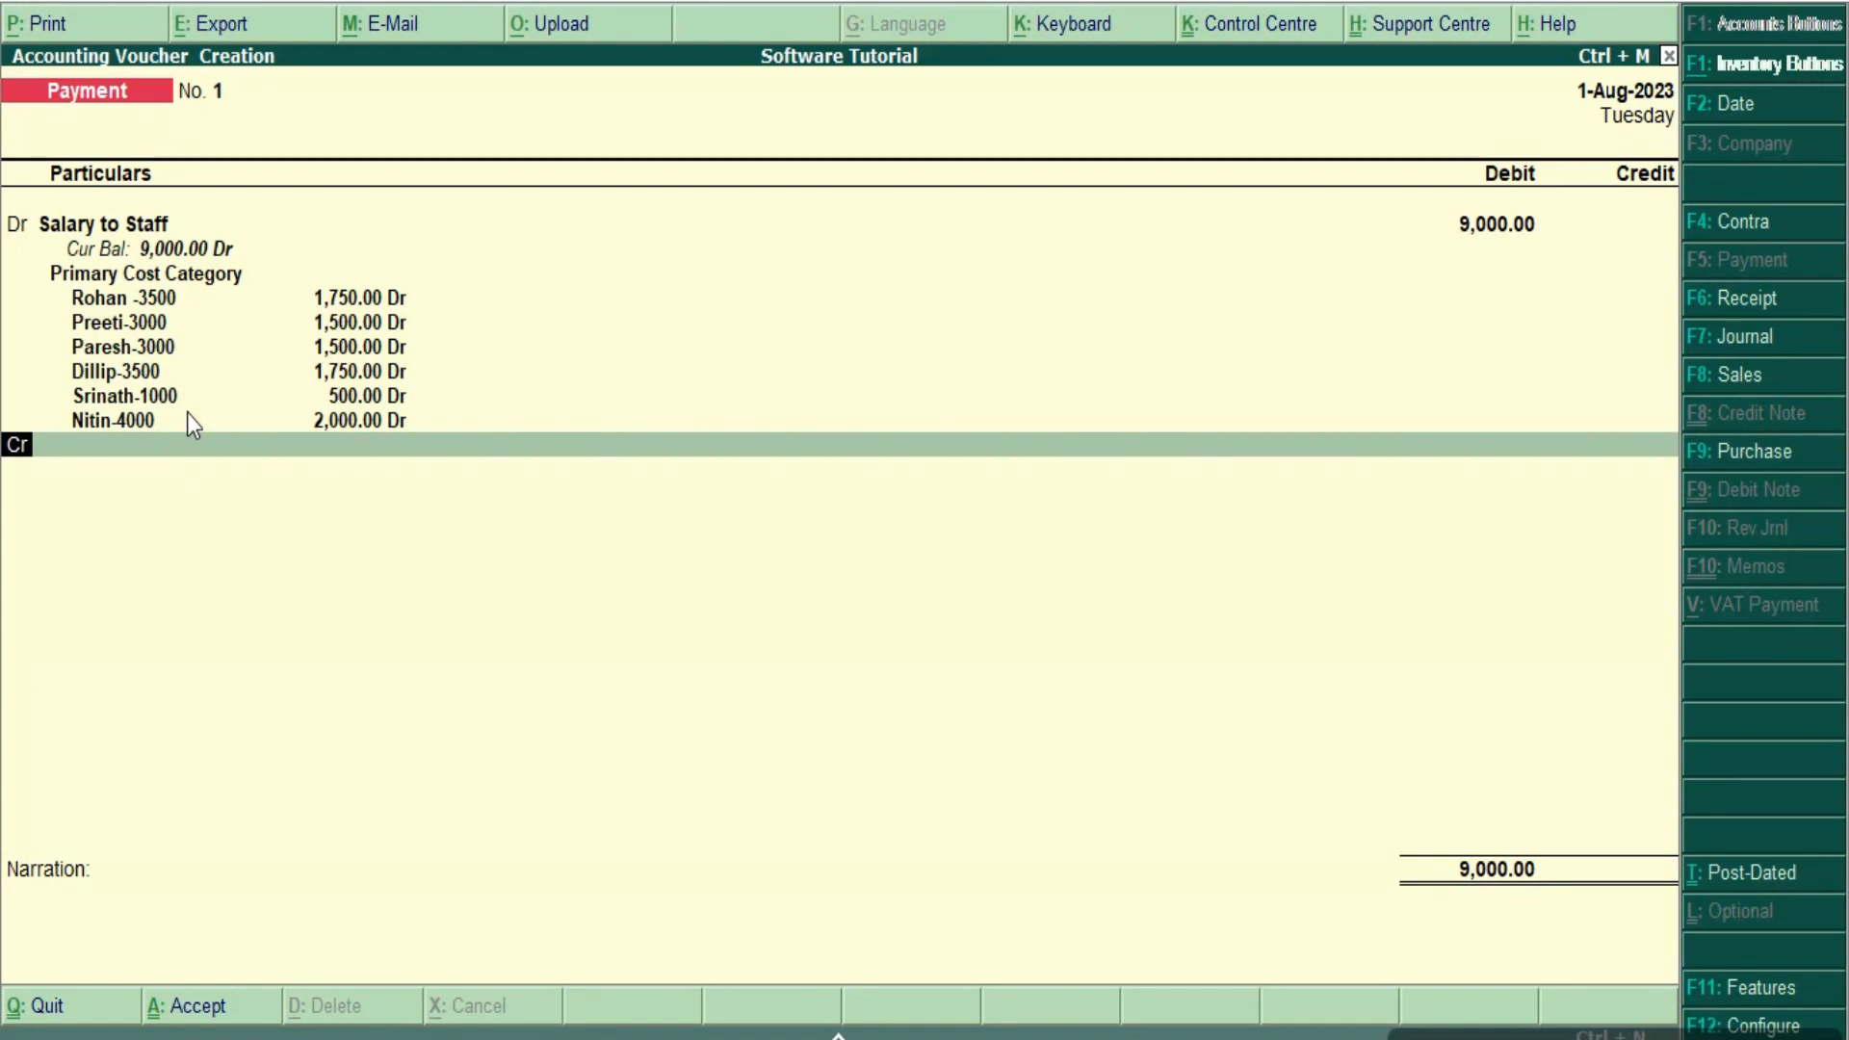
# - Add a second debit line and create a new ledger for it named Electricity Expenses
pyautogui.write('d')
pyautogui.press('Return')
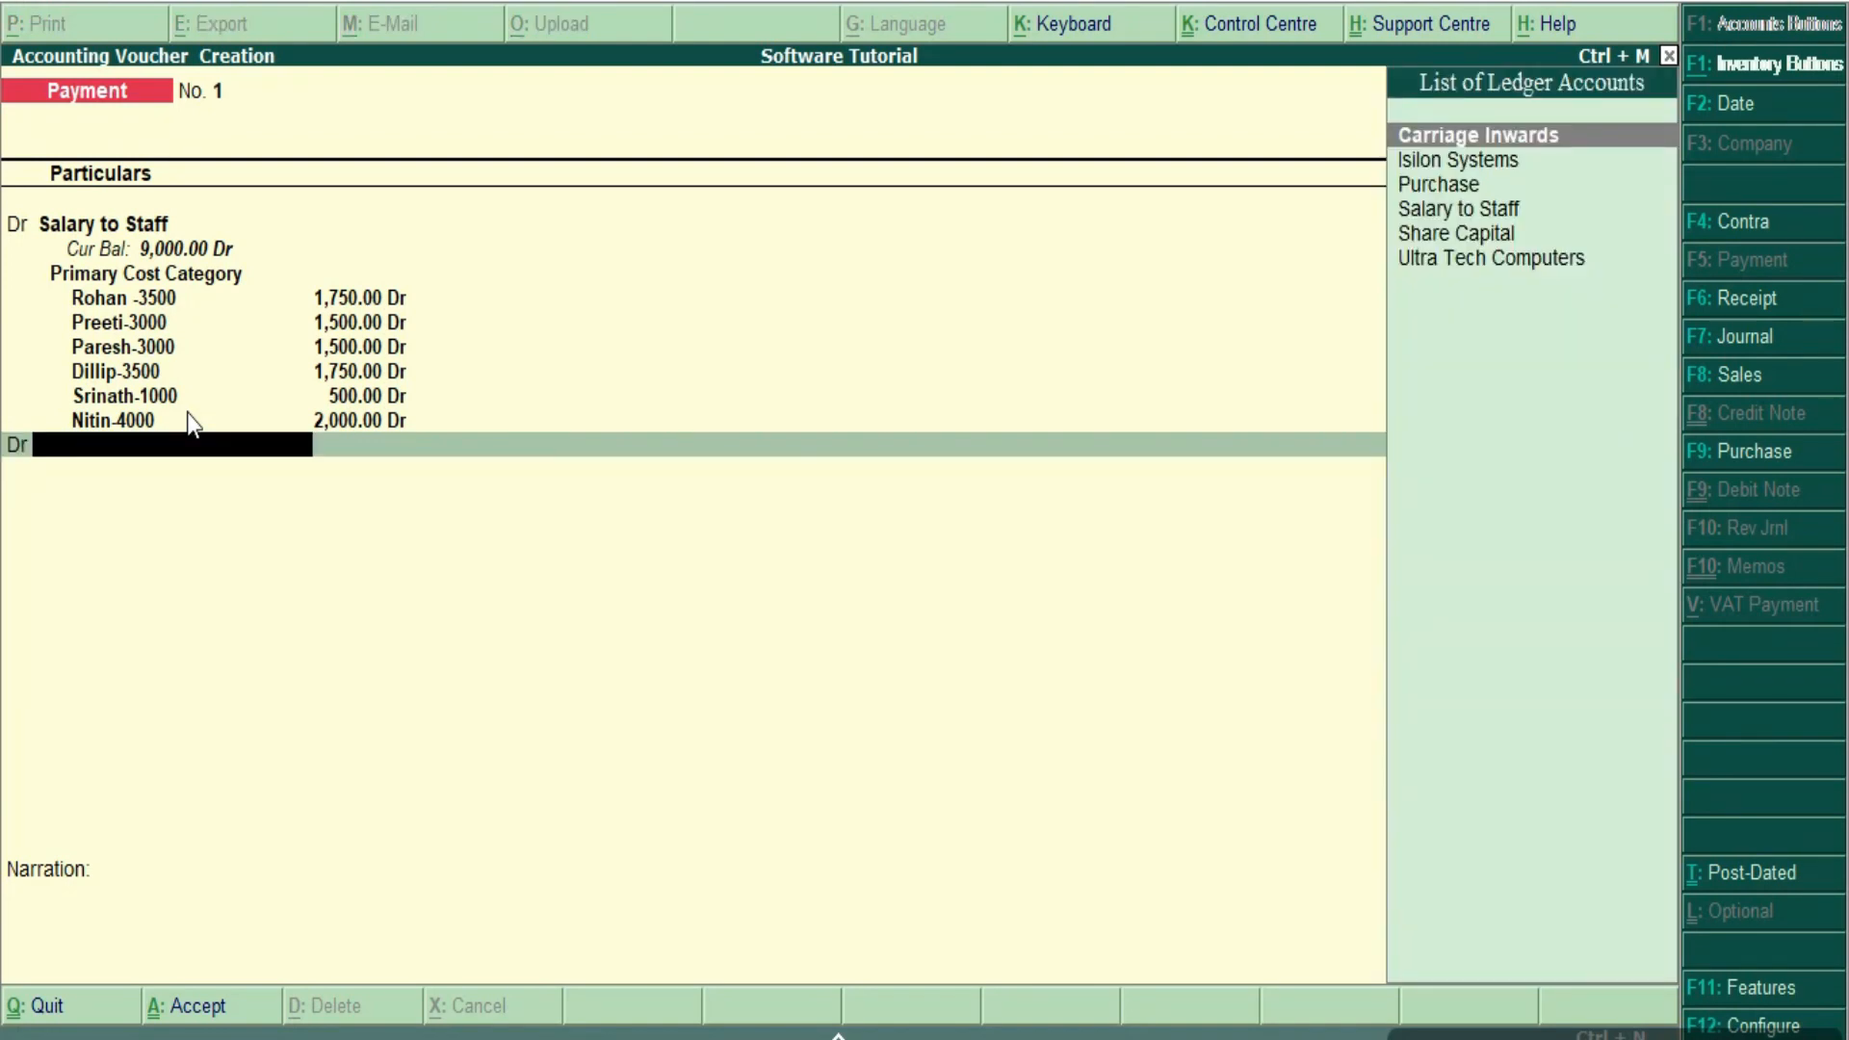
pyautogui.hotkey('alt', 'c')
pyautogui.press('BackSpace')
pyautogui.write('E')
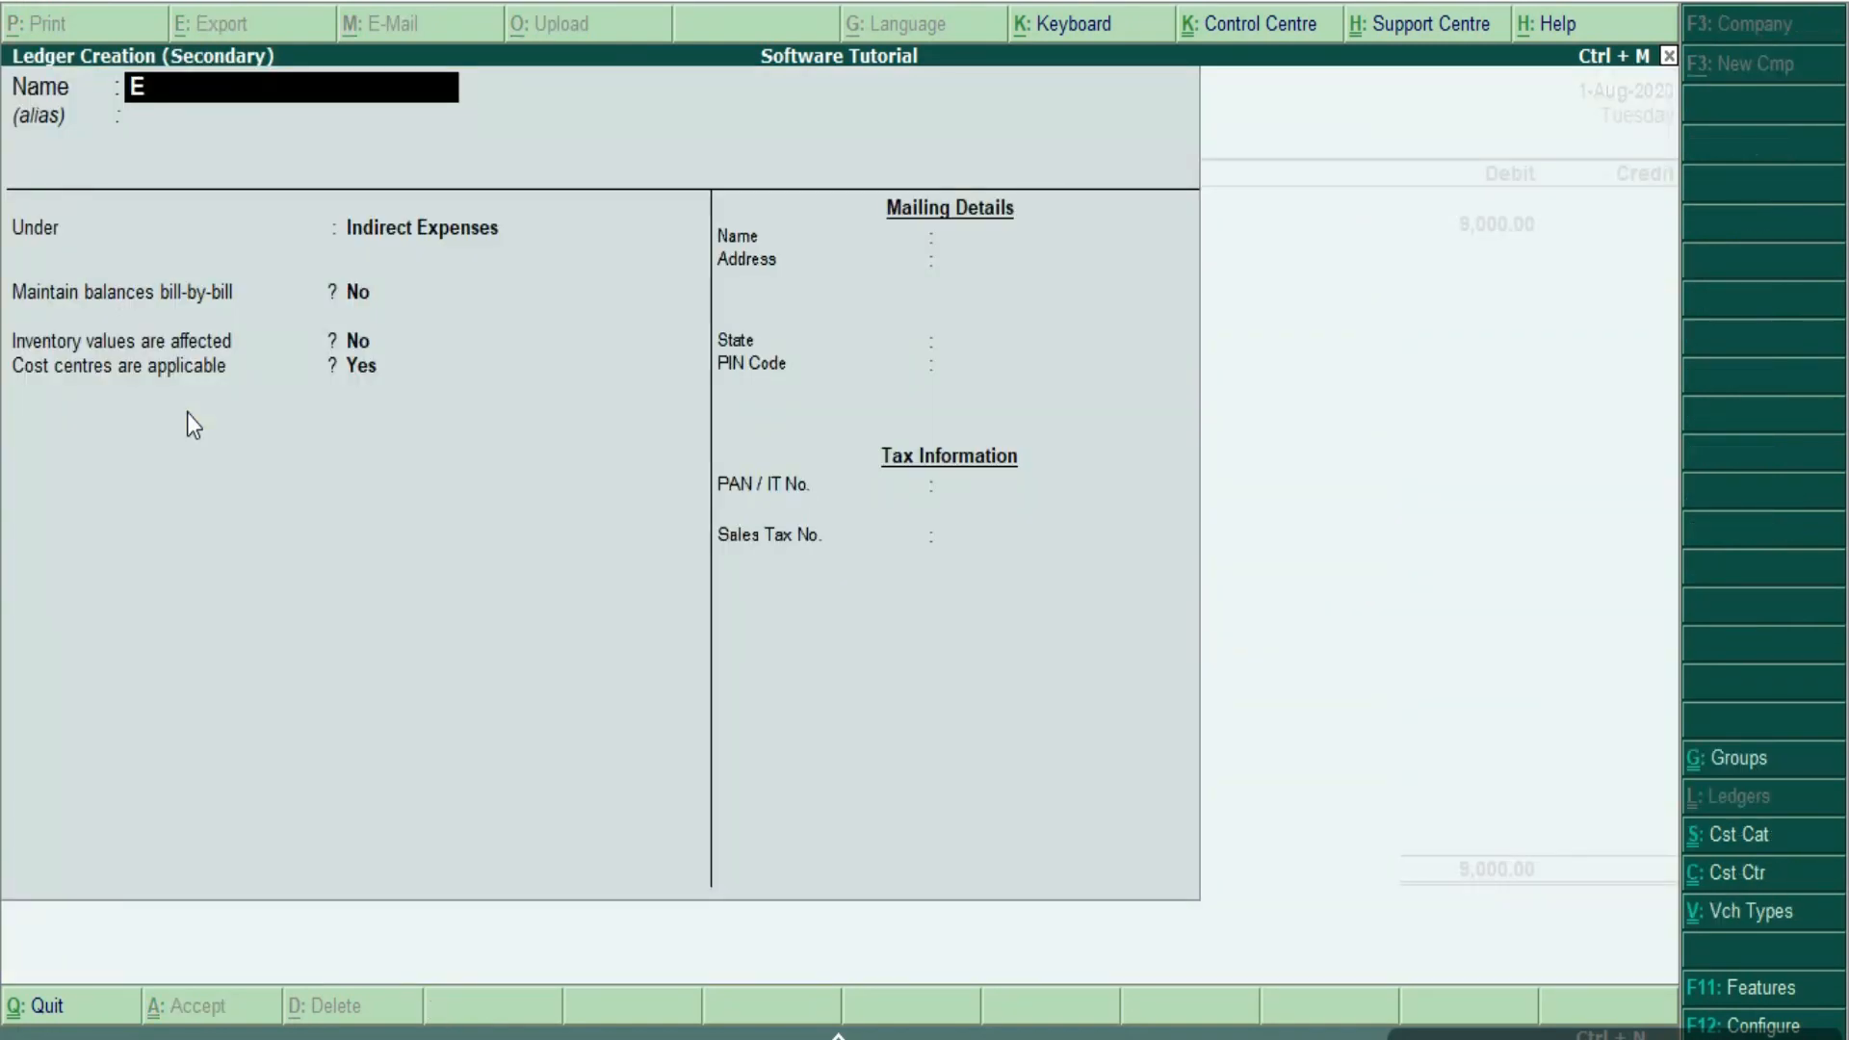
pyautogui.write('lectricity Expenses')
pyautogui.press('Return')
pyautogui.press('Return')
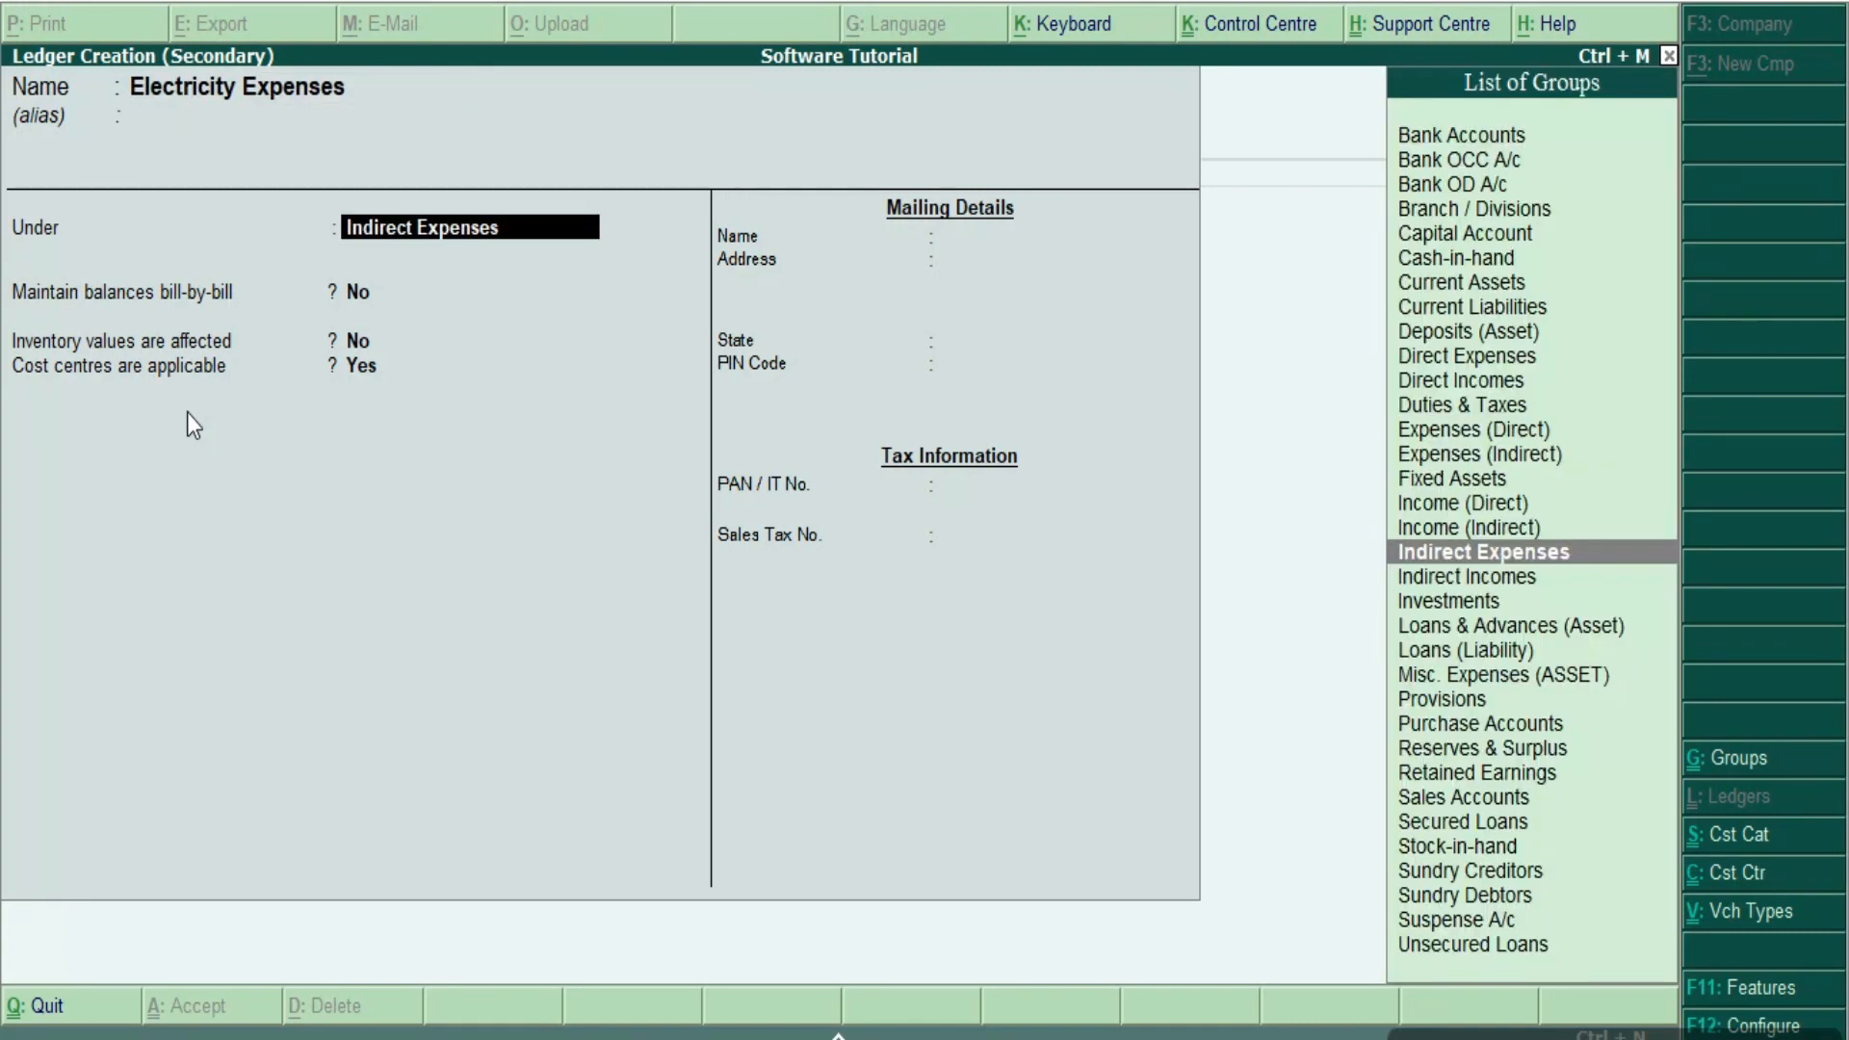
# - Save the Electricity Expenses ledger under Indirect Expenses with cost centres set to No, and debit it with 400
pyautogui.press('Return')
pyautogui.press('Return')
pyautogui.press('Return')
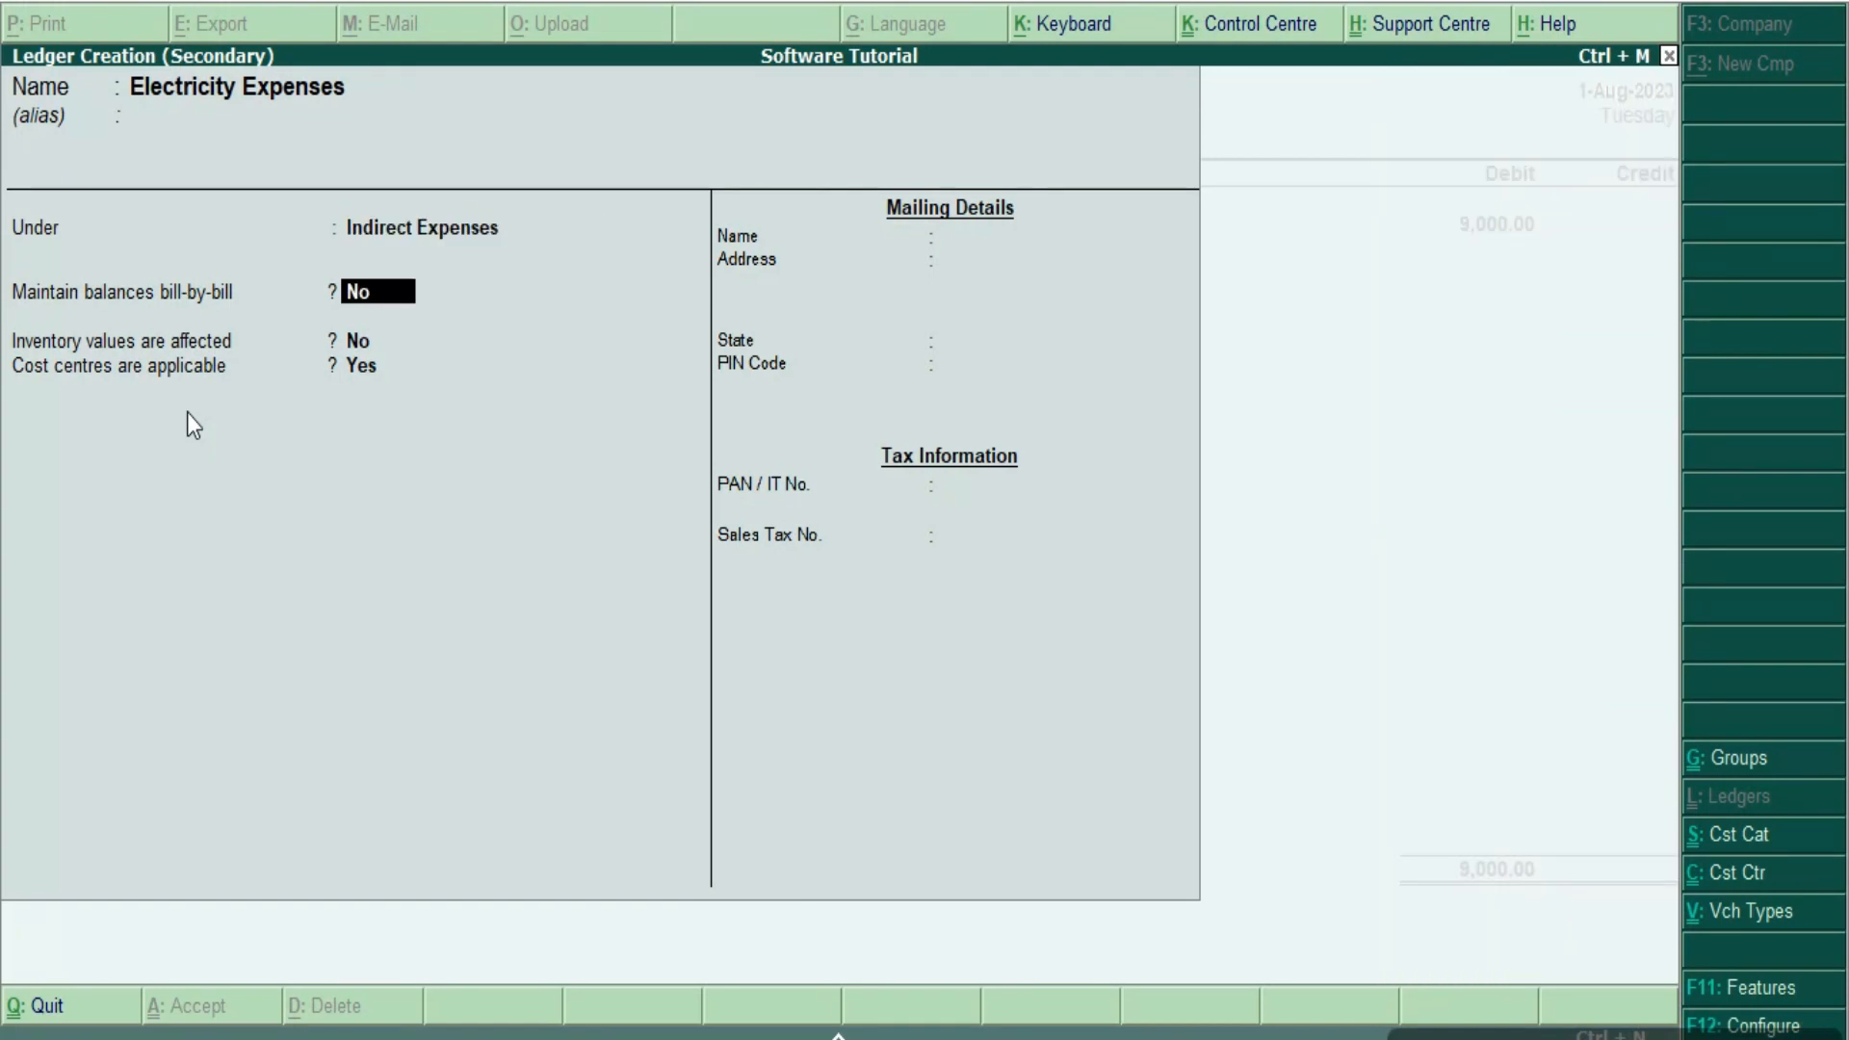
pyautogui.write('no')
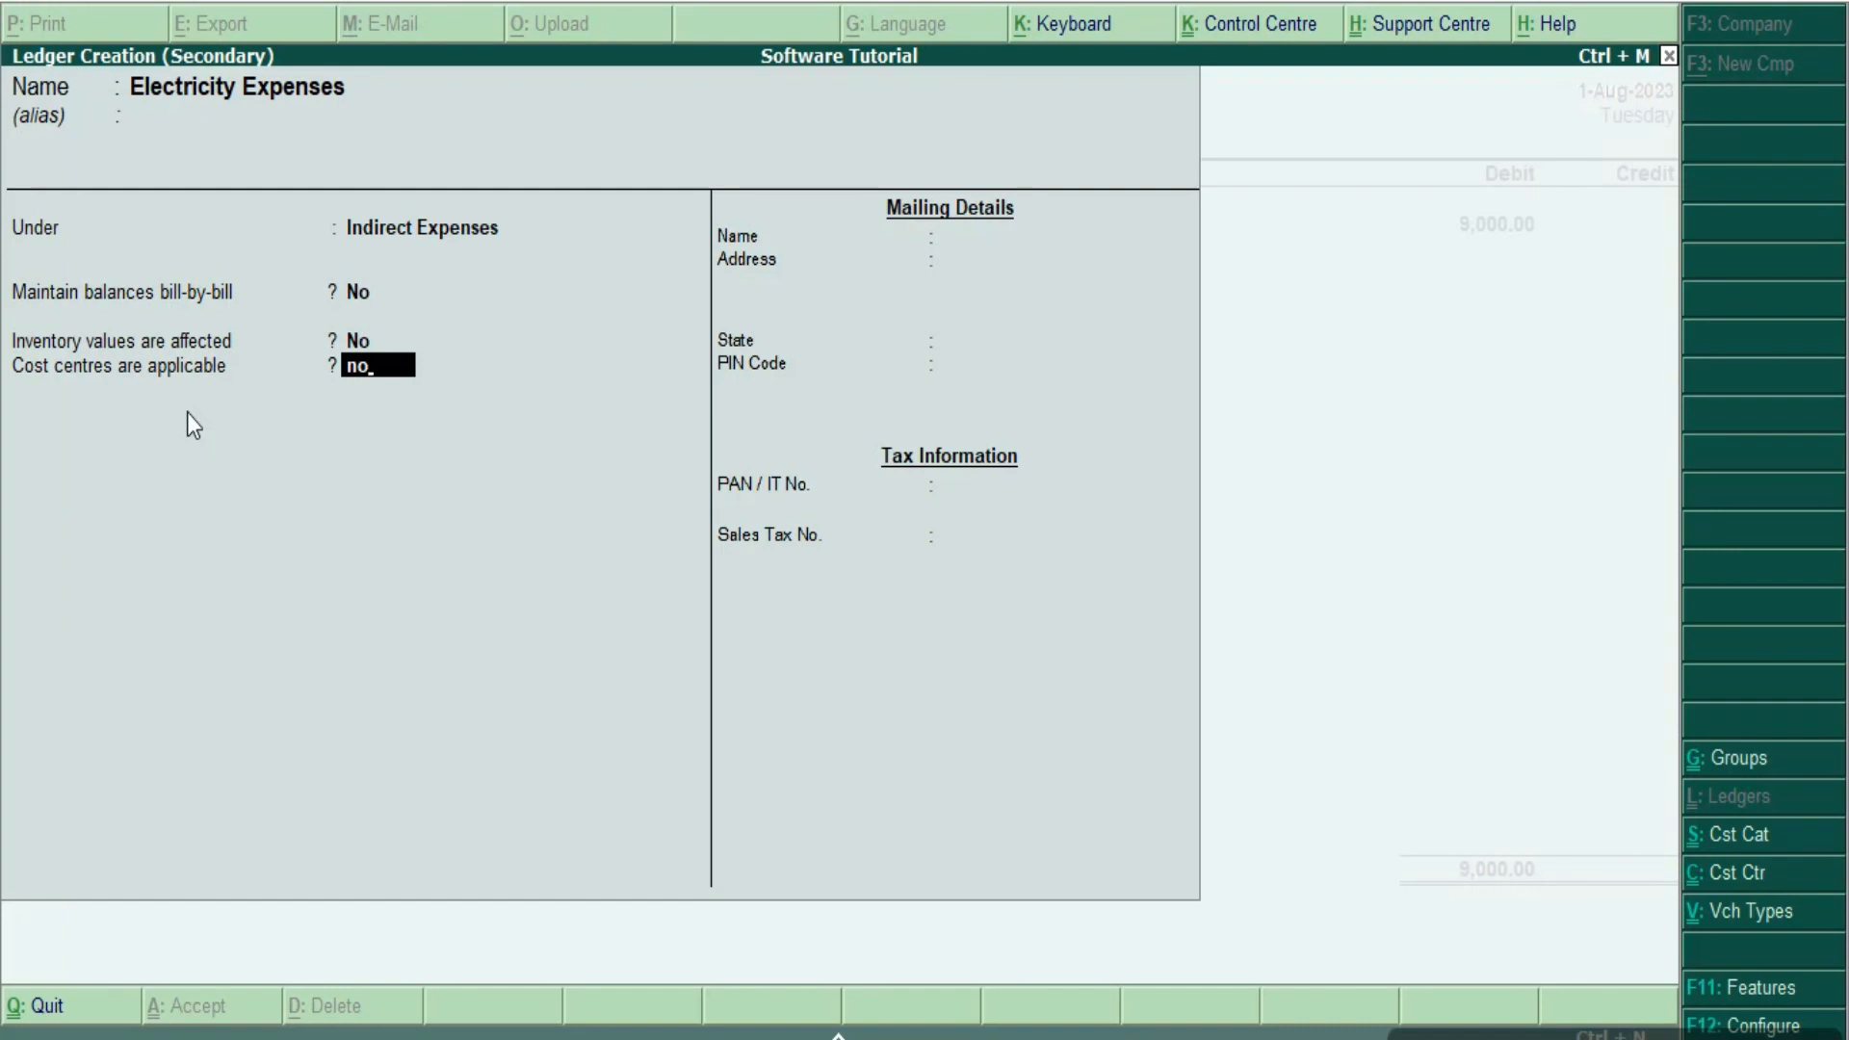
pyautogui.press('Return')
pyautogui.press('Return')
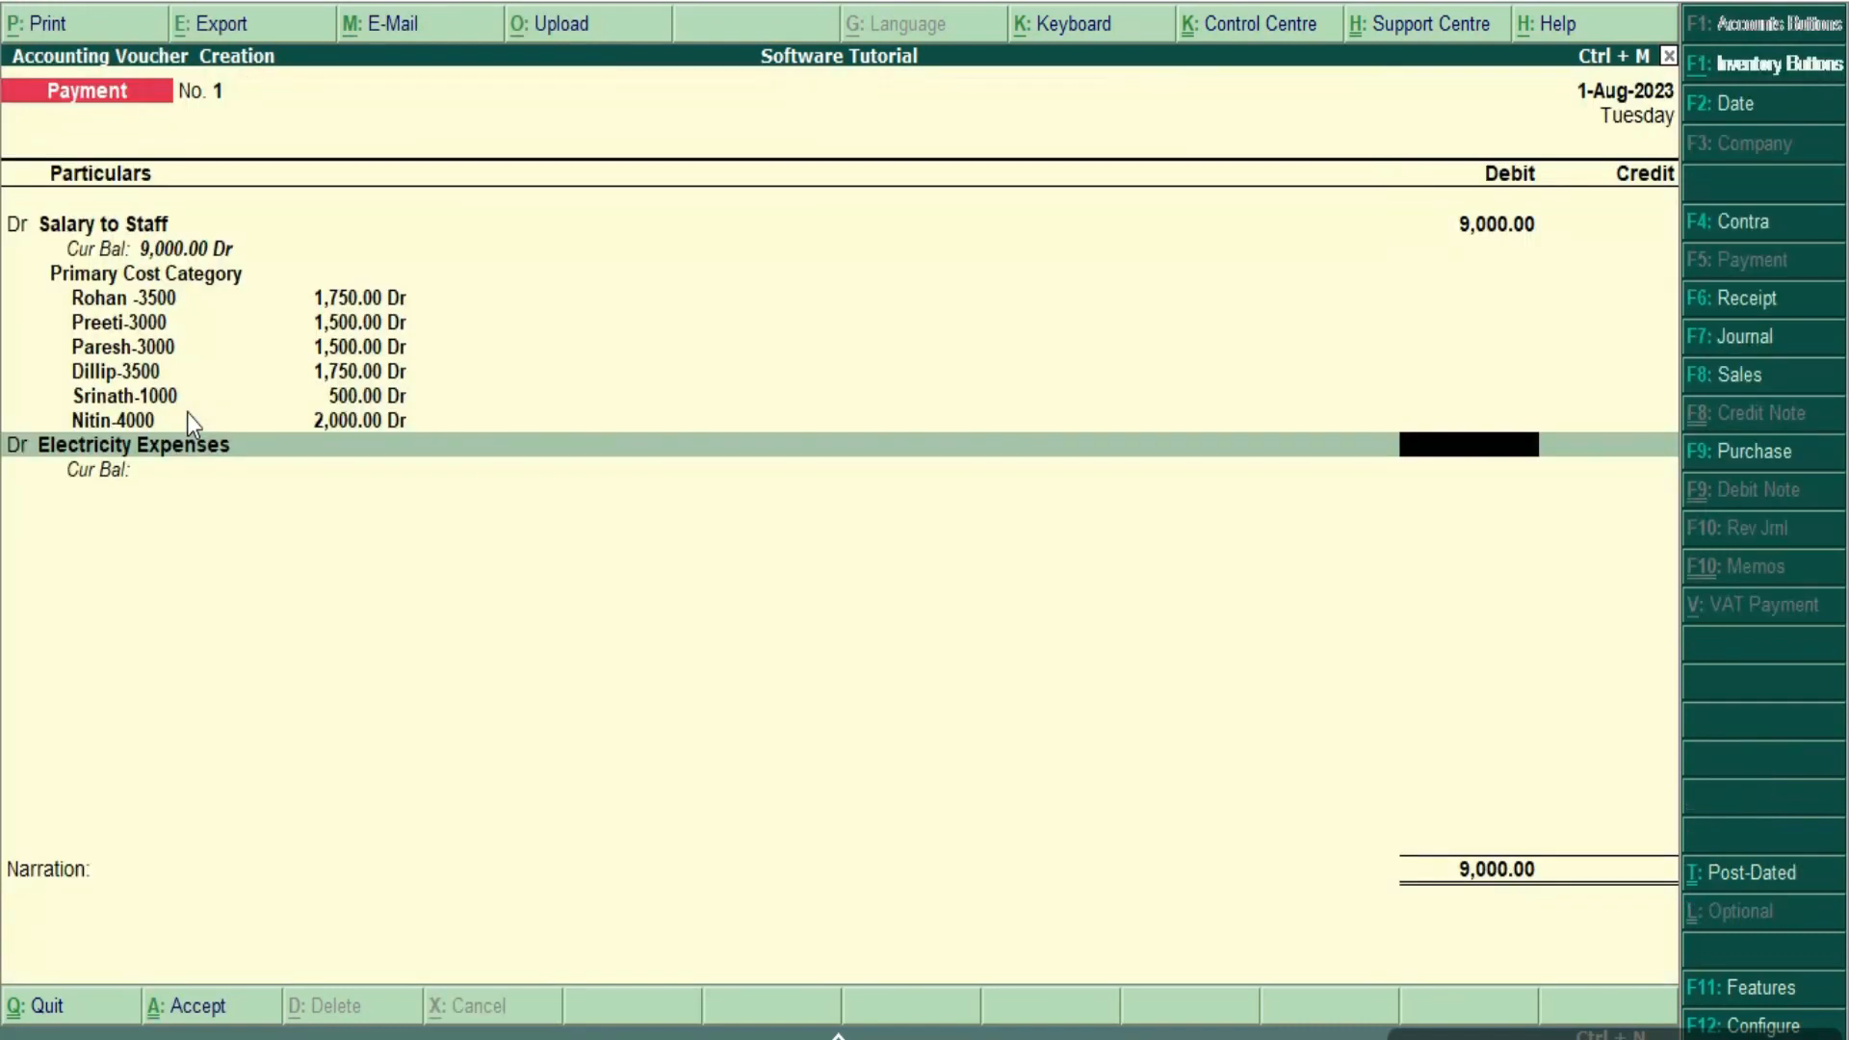
pyautogui.write('400')
pyautogui.press('Return')
# - Add a third debit line with a newly created Conveyance Exp ledger and debit it with 800
pyautogui.write('d')
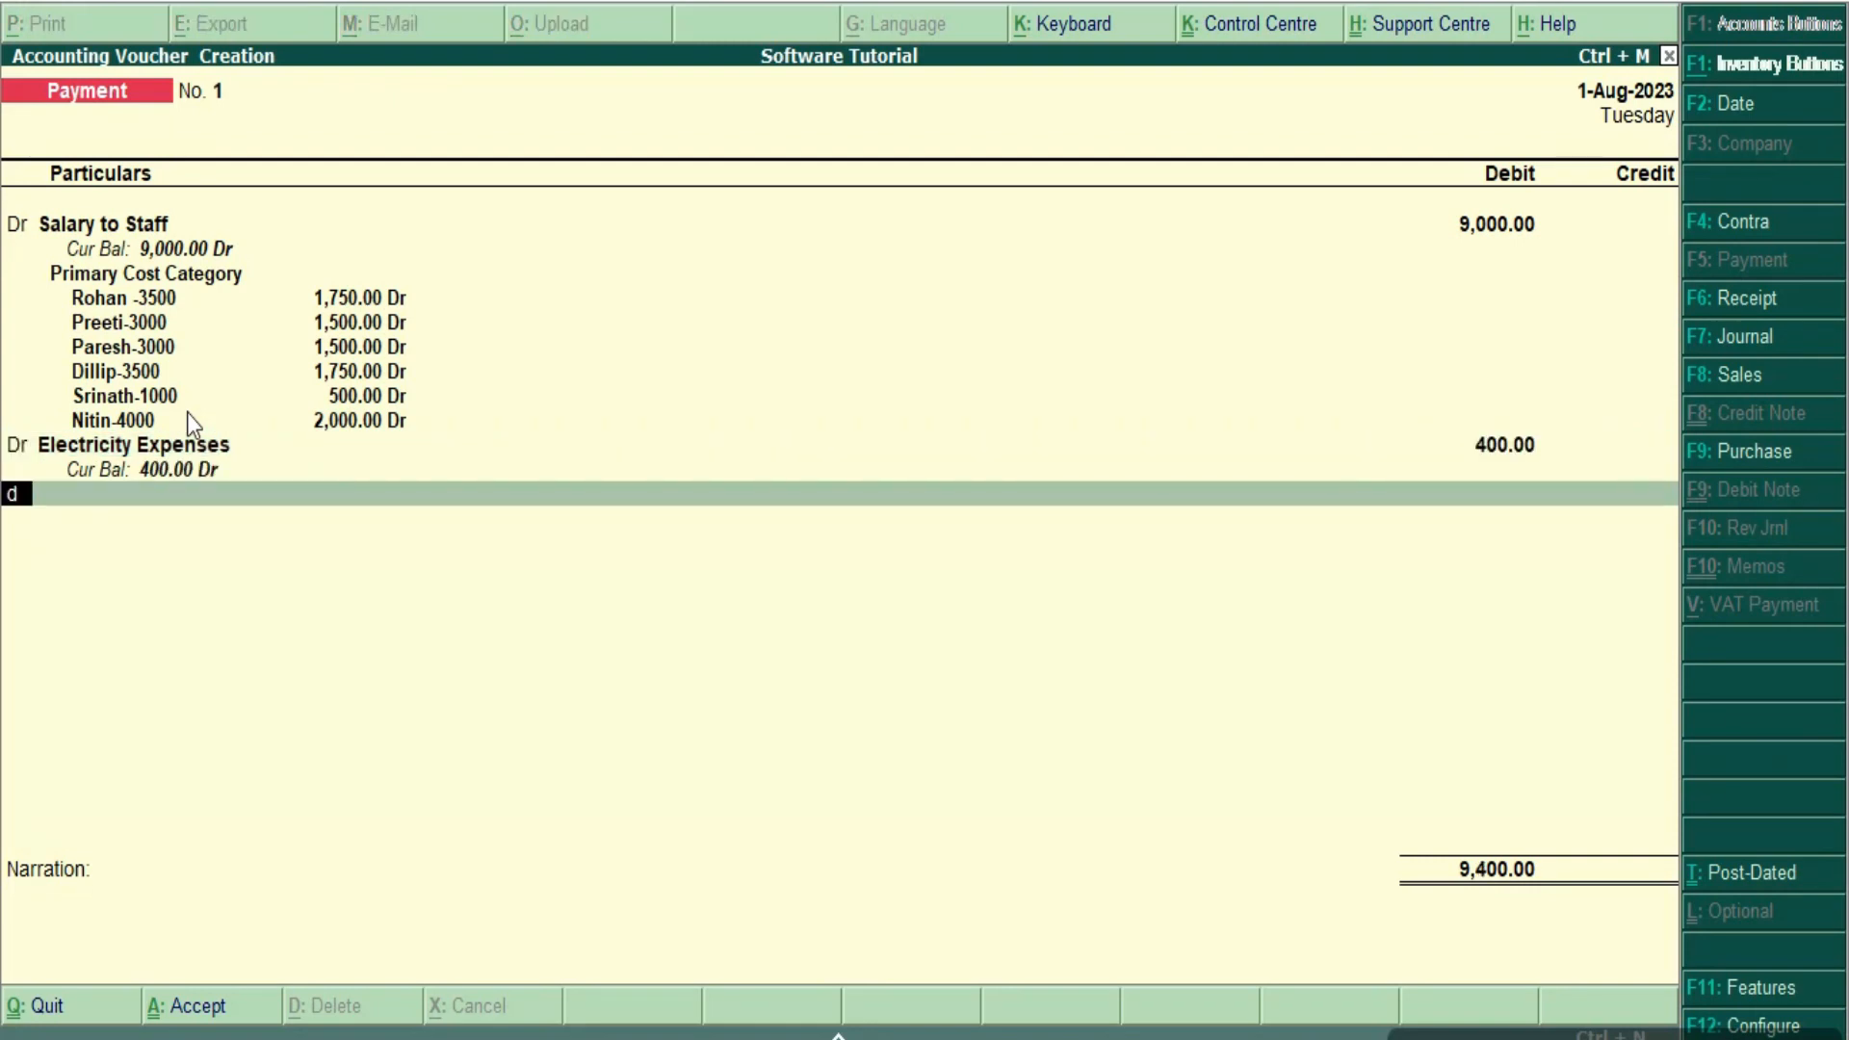
pyautogui.write('r')
pyautogui.press('Return')
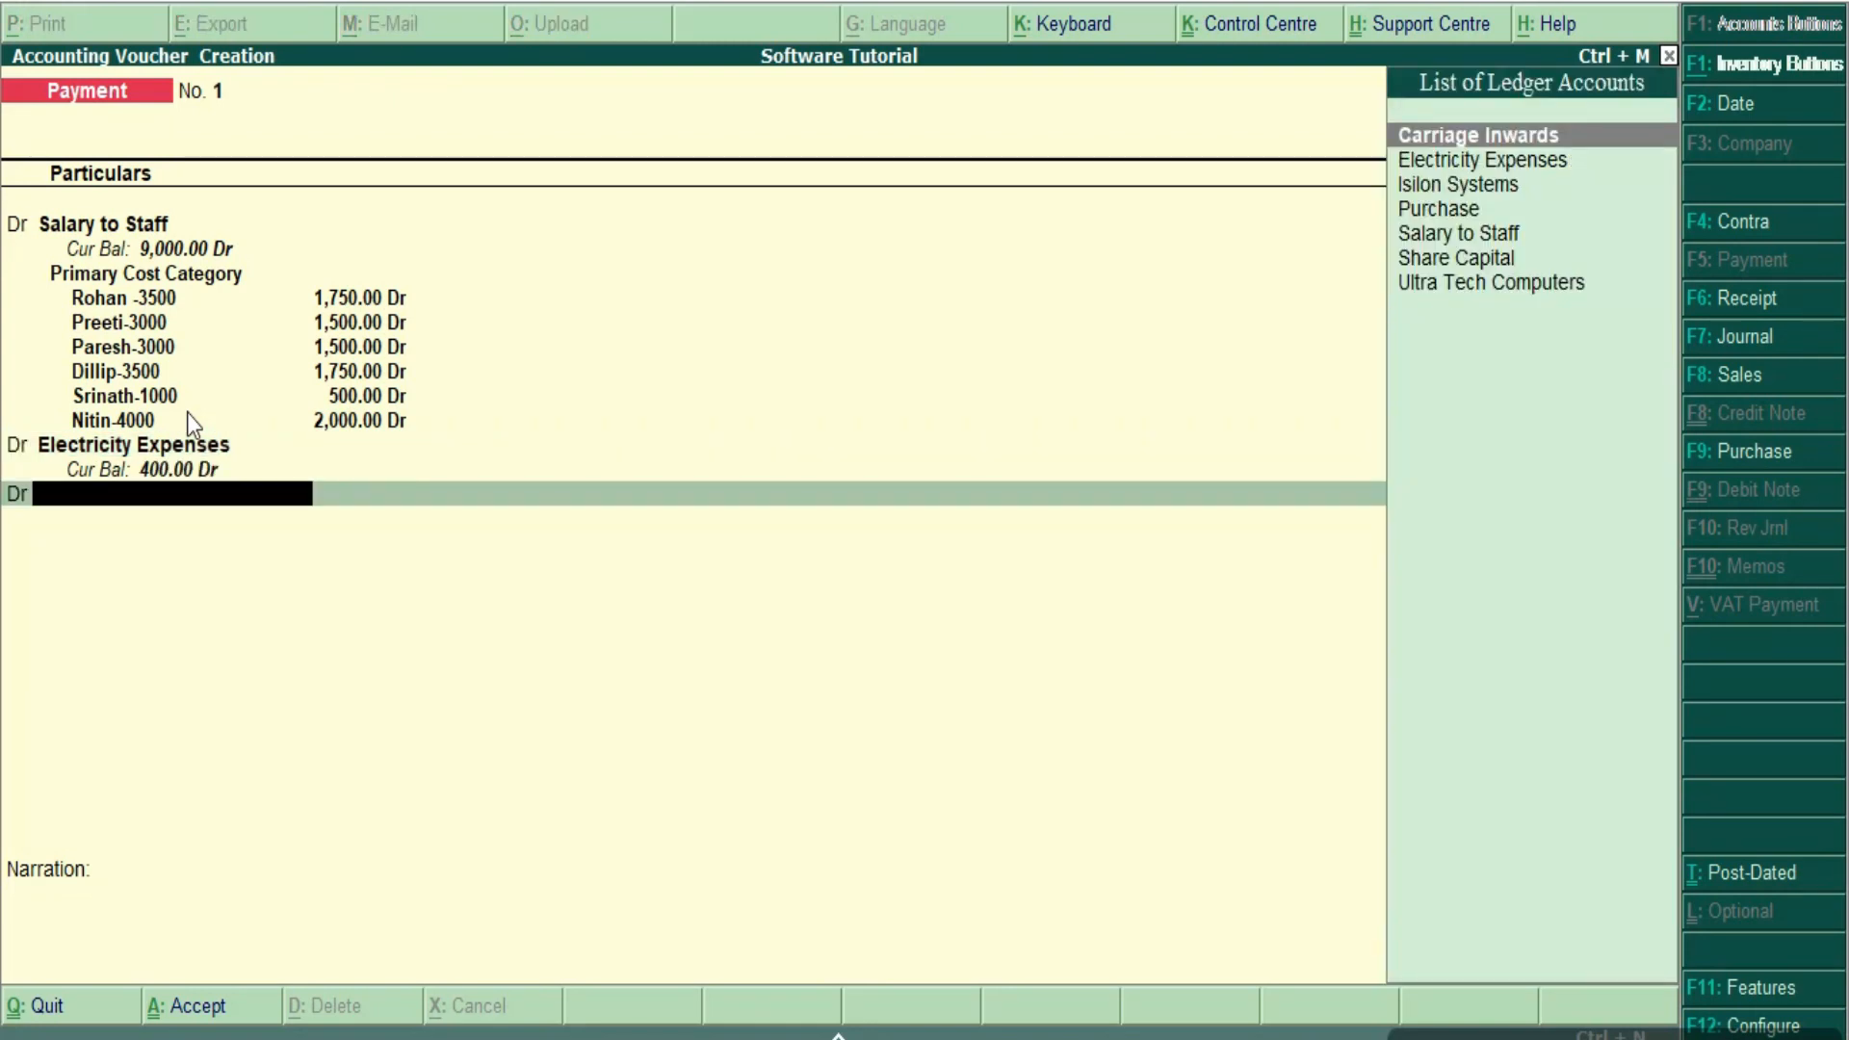
pyautogui.hotkey('alt', 'c')
pyautogui.write('Conveyance Exp')
pyautogui.press('Return')
pyautogui.press('Return')
pyautogui.press('Return')
pyautogui.press('Return')
pyautogui.press('Return')
pyautogui.press('Return')
pyautogui.press('Return')
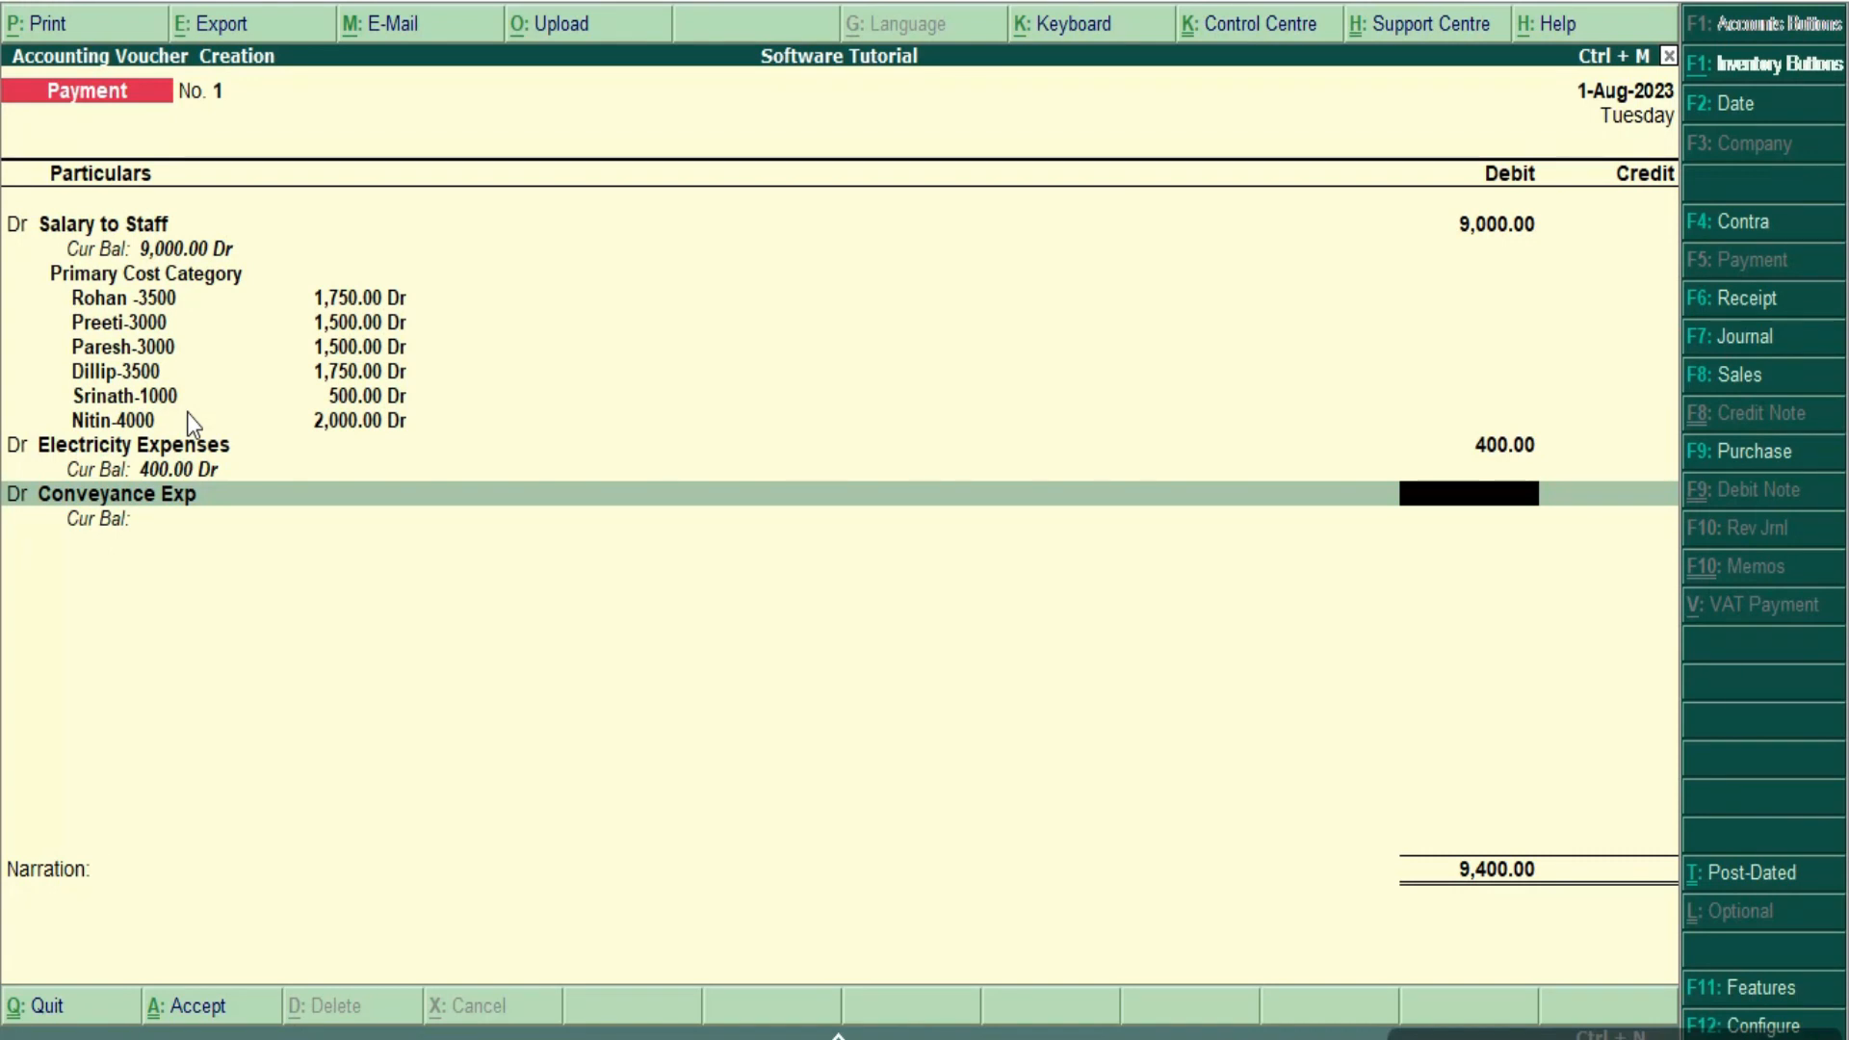
pyautogui.write('800')
pyautogui.press('Return')
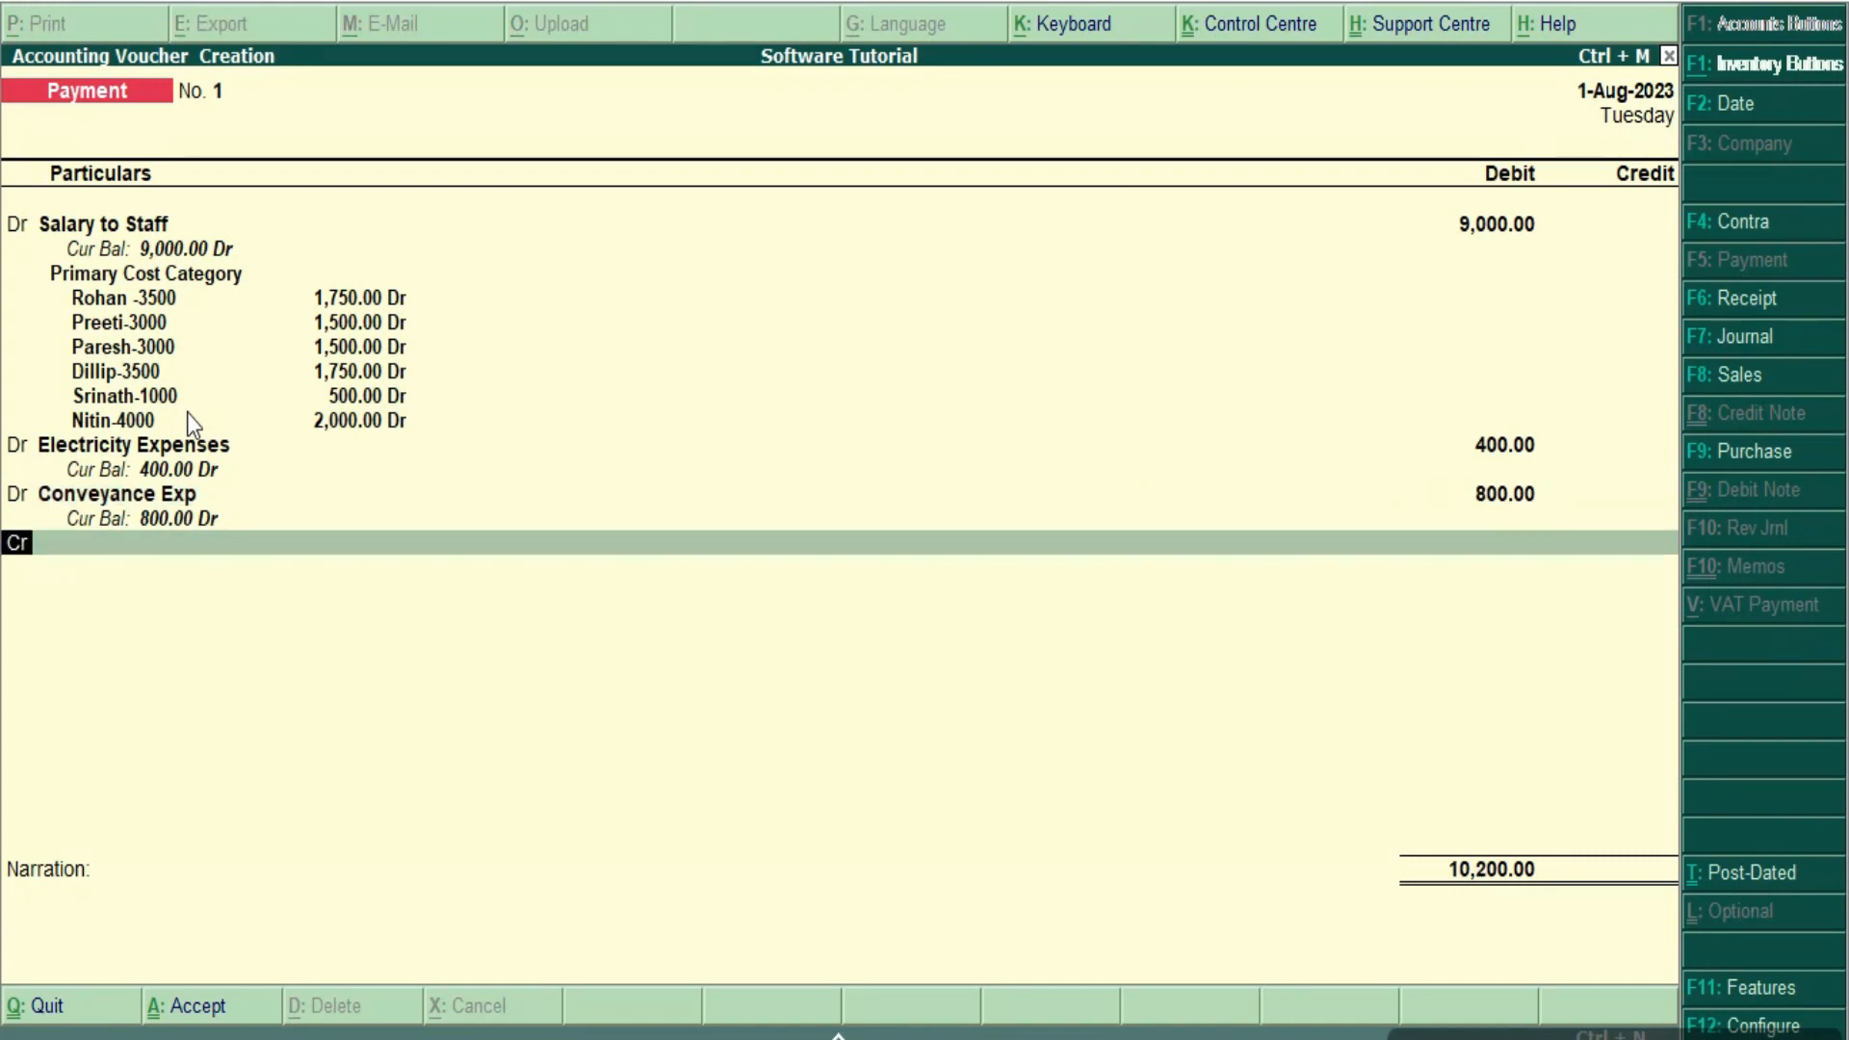
# - Add a debit line with a new Printing & Stationery ledger under Indirect Expenses, without cost centres, and debit it with 2400
pyautogui.write('d')
pyautogui.press('Return')
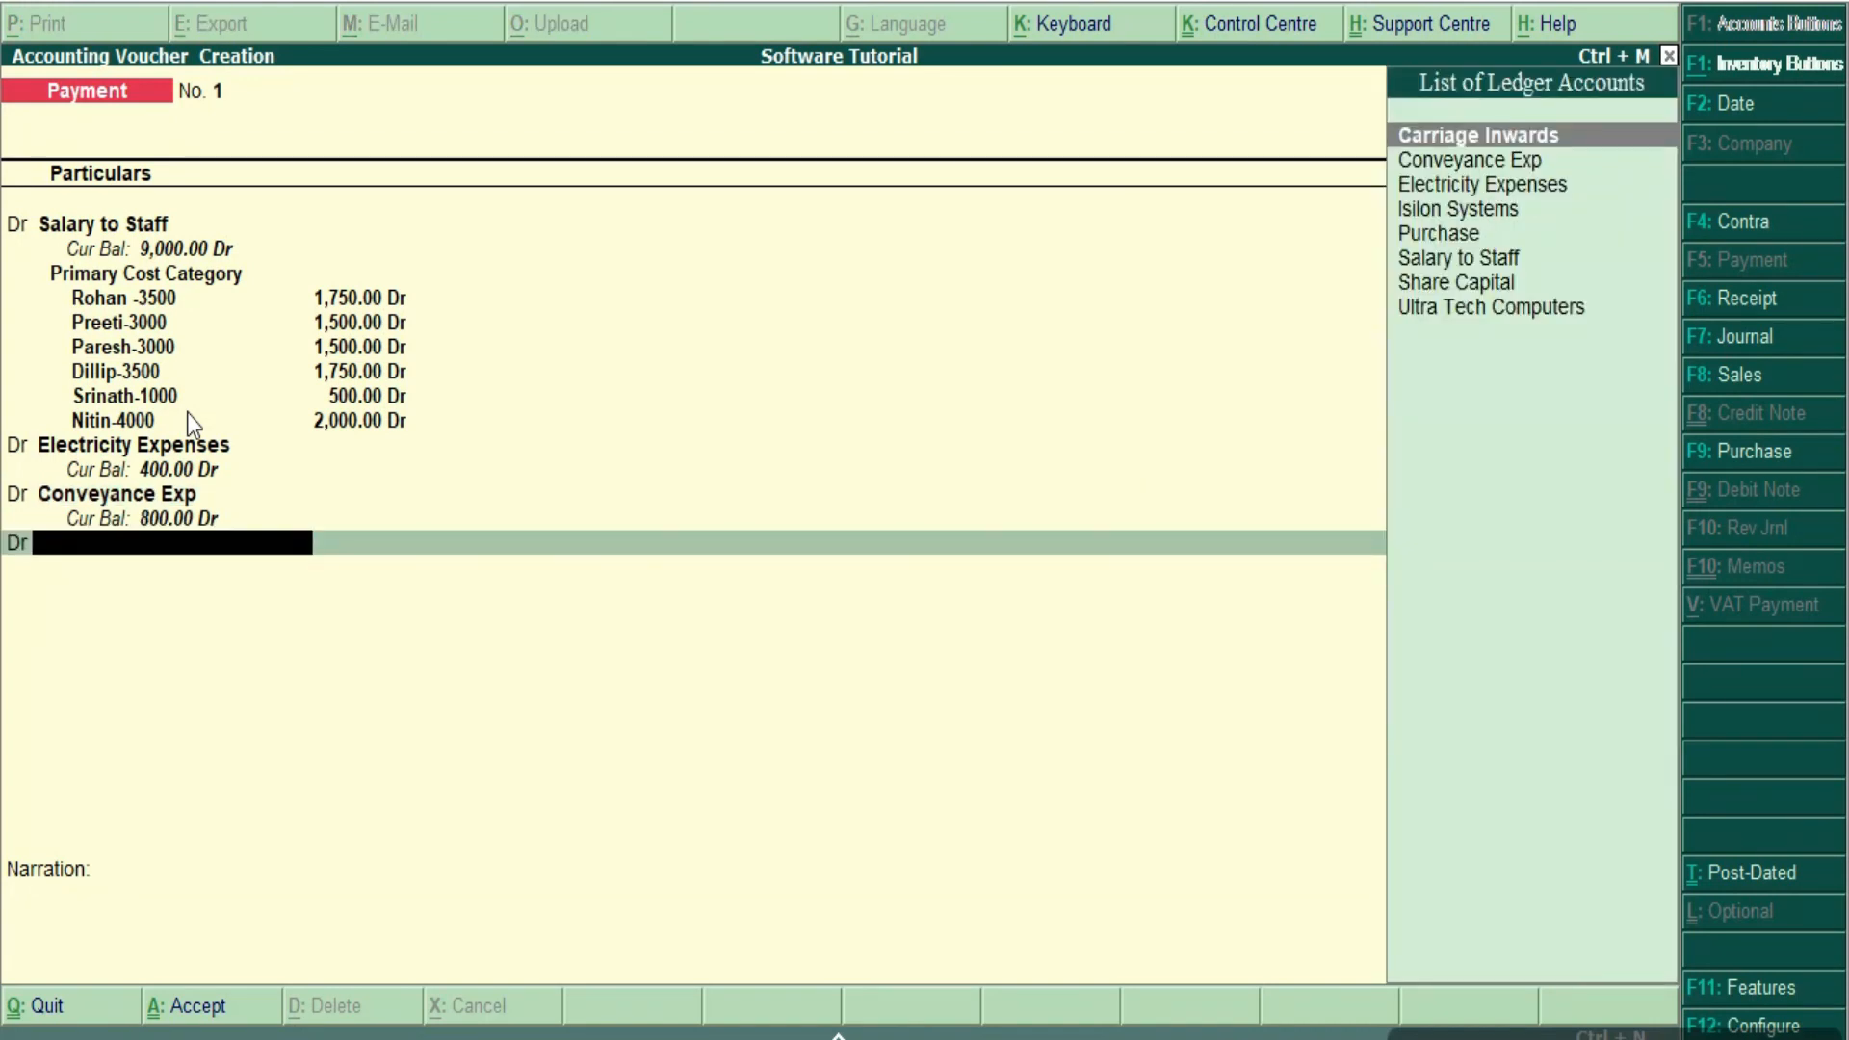
pyautogui.hotkey('alt', 'c')
pyautogui.write('Printing')
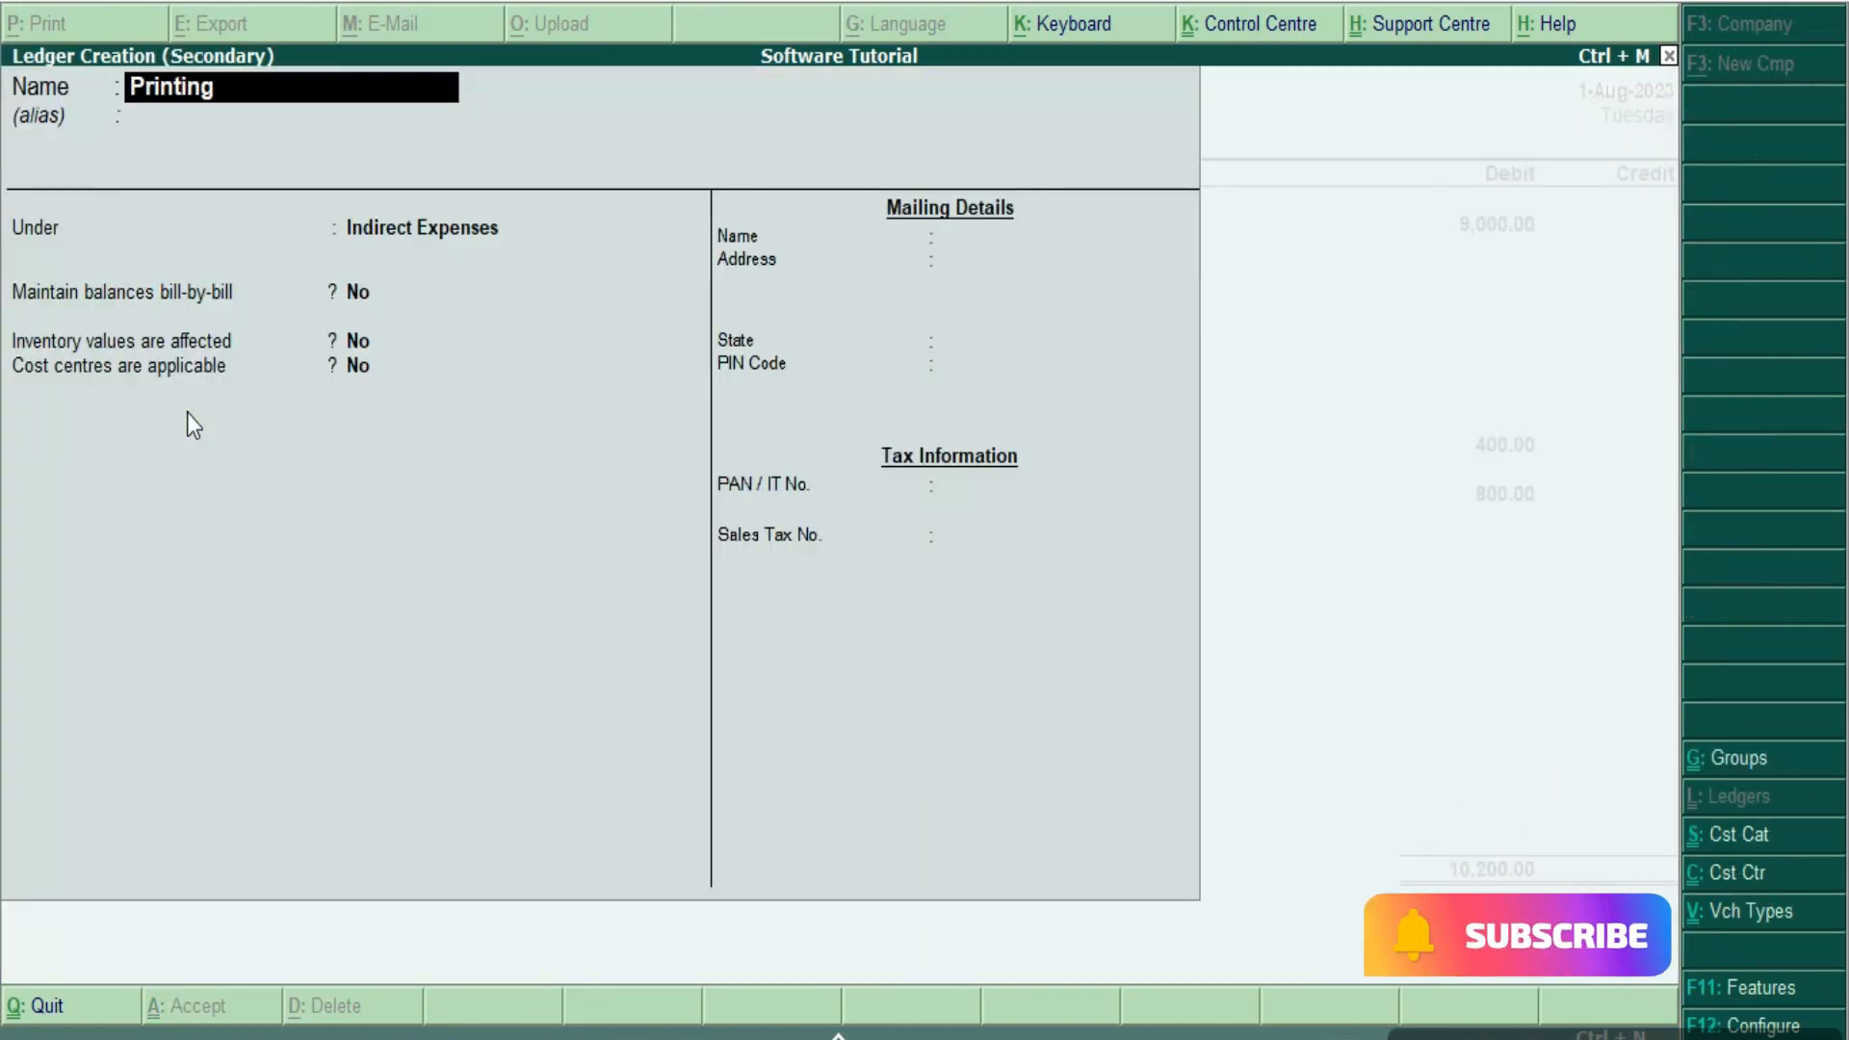
pyautogui.write(' &')
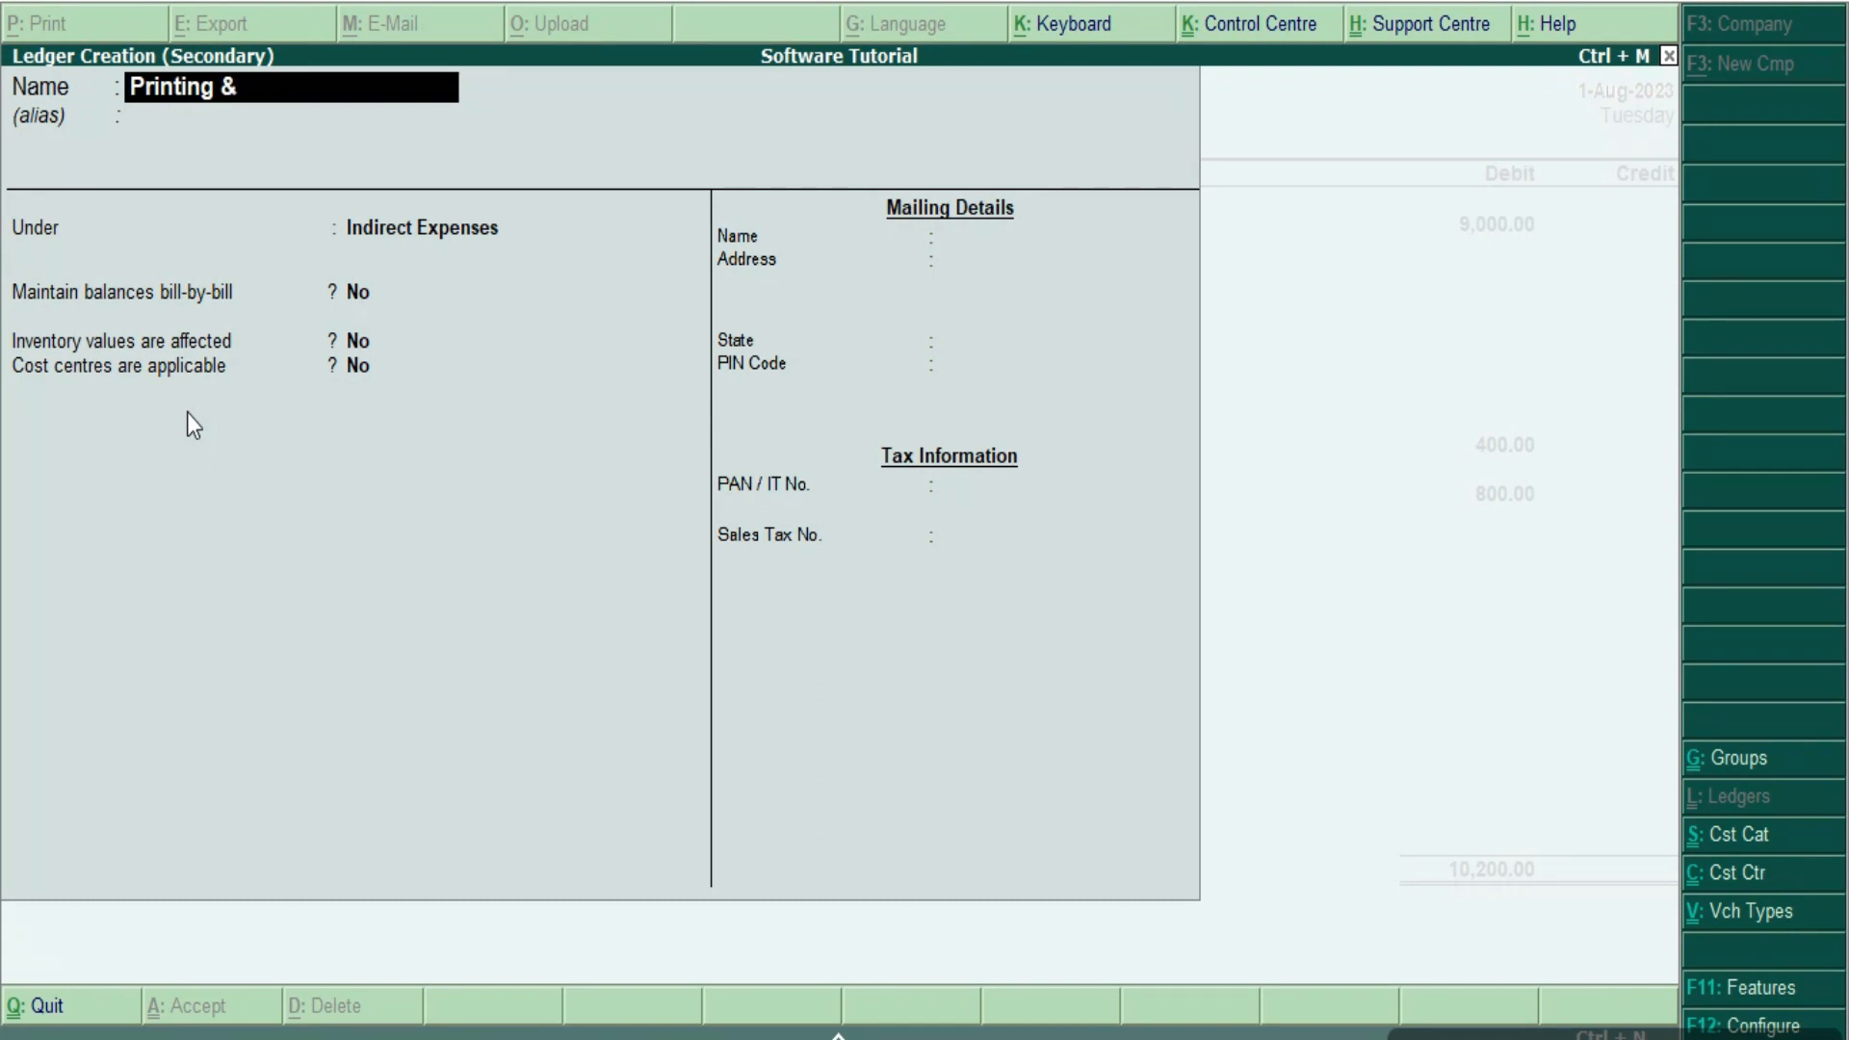
pyautogui.write(' Stationery')
pyautogui.press('Return')
pyautogui.press('Return')
pyautogui.press('Return')
pyautogui.press('Return')
pyautogui.press('Return')
pyautogui.press('Return')
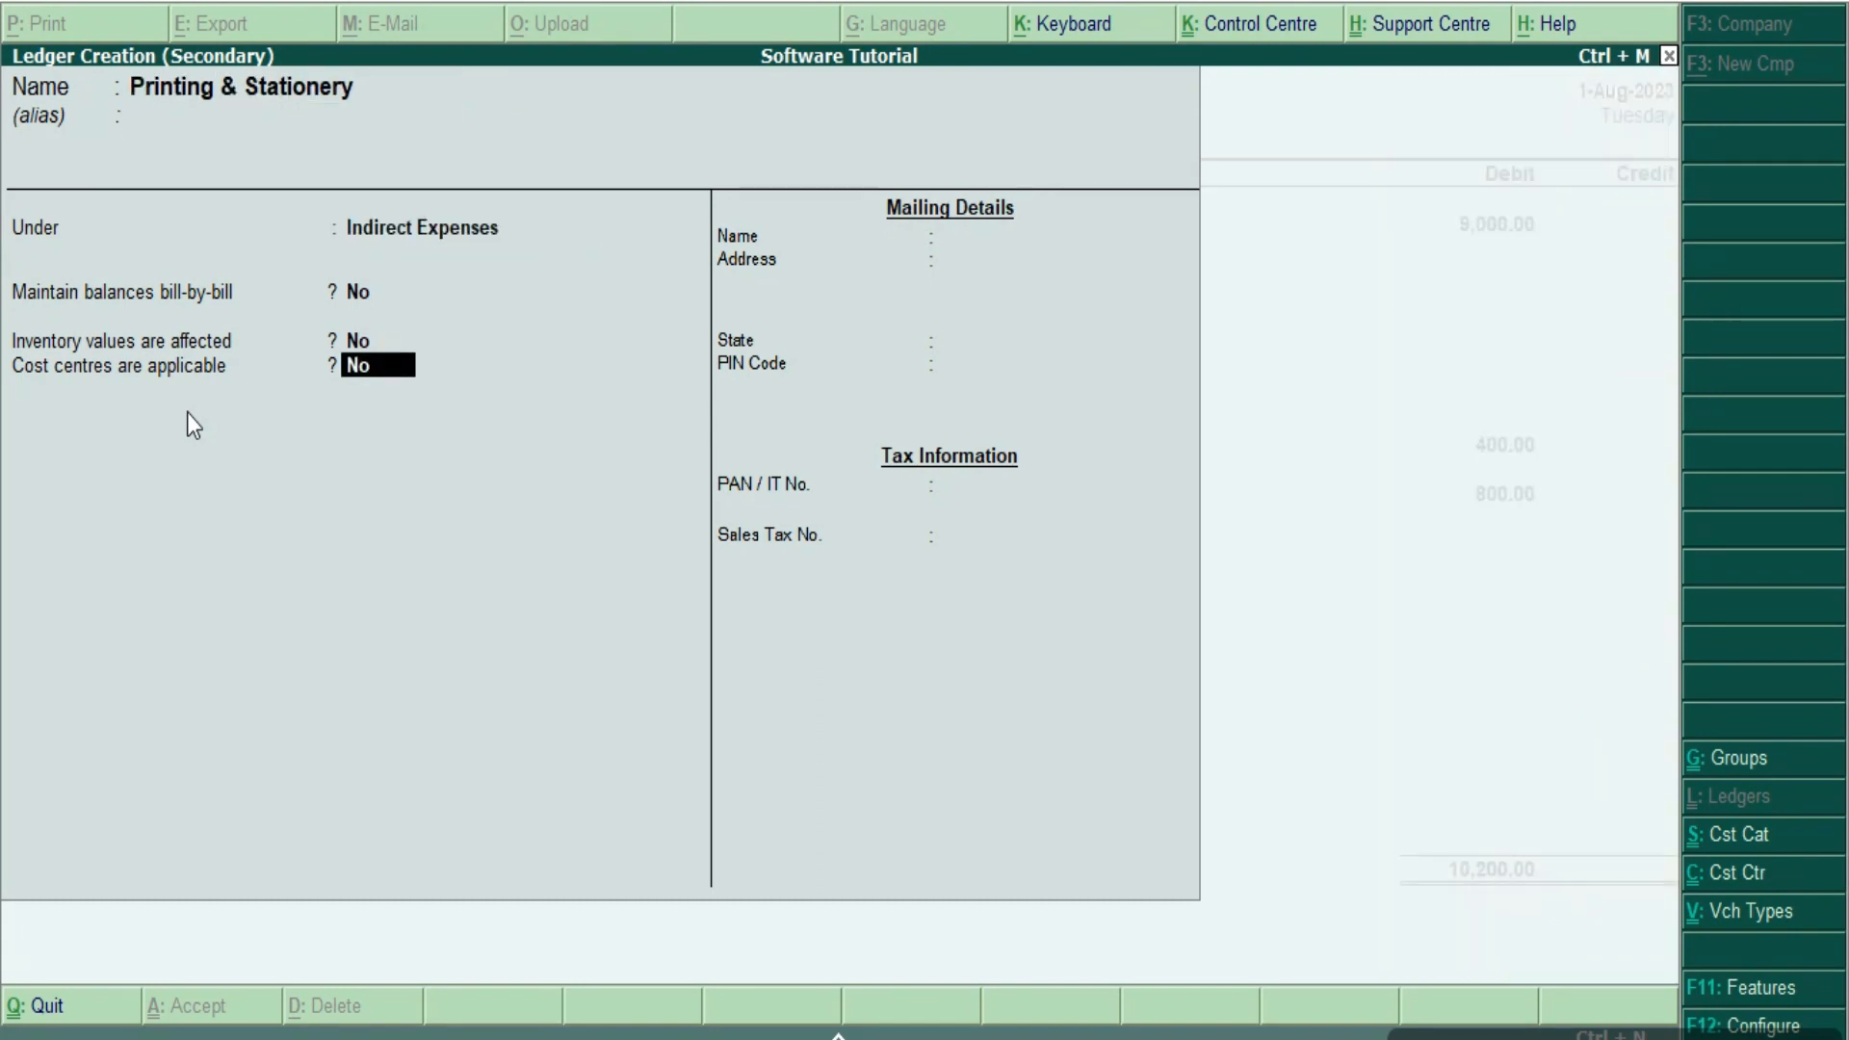
pyautogui.press('Return')
pyautogui.write('2400')
pyautogui.press('Return')
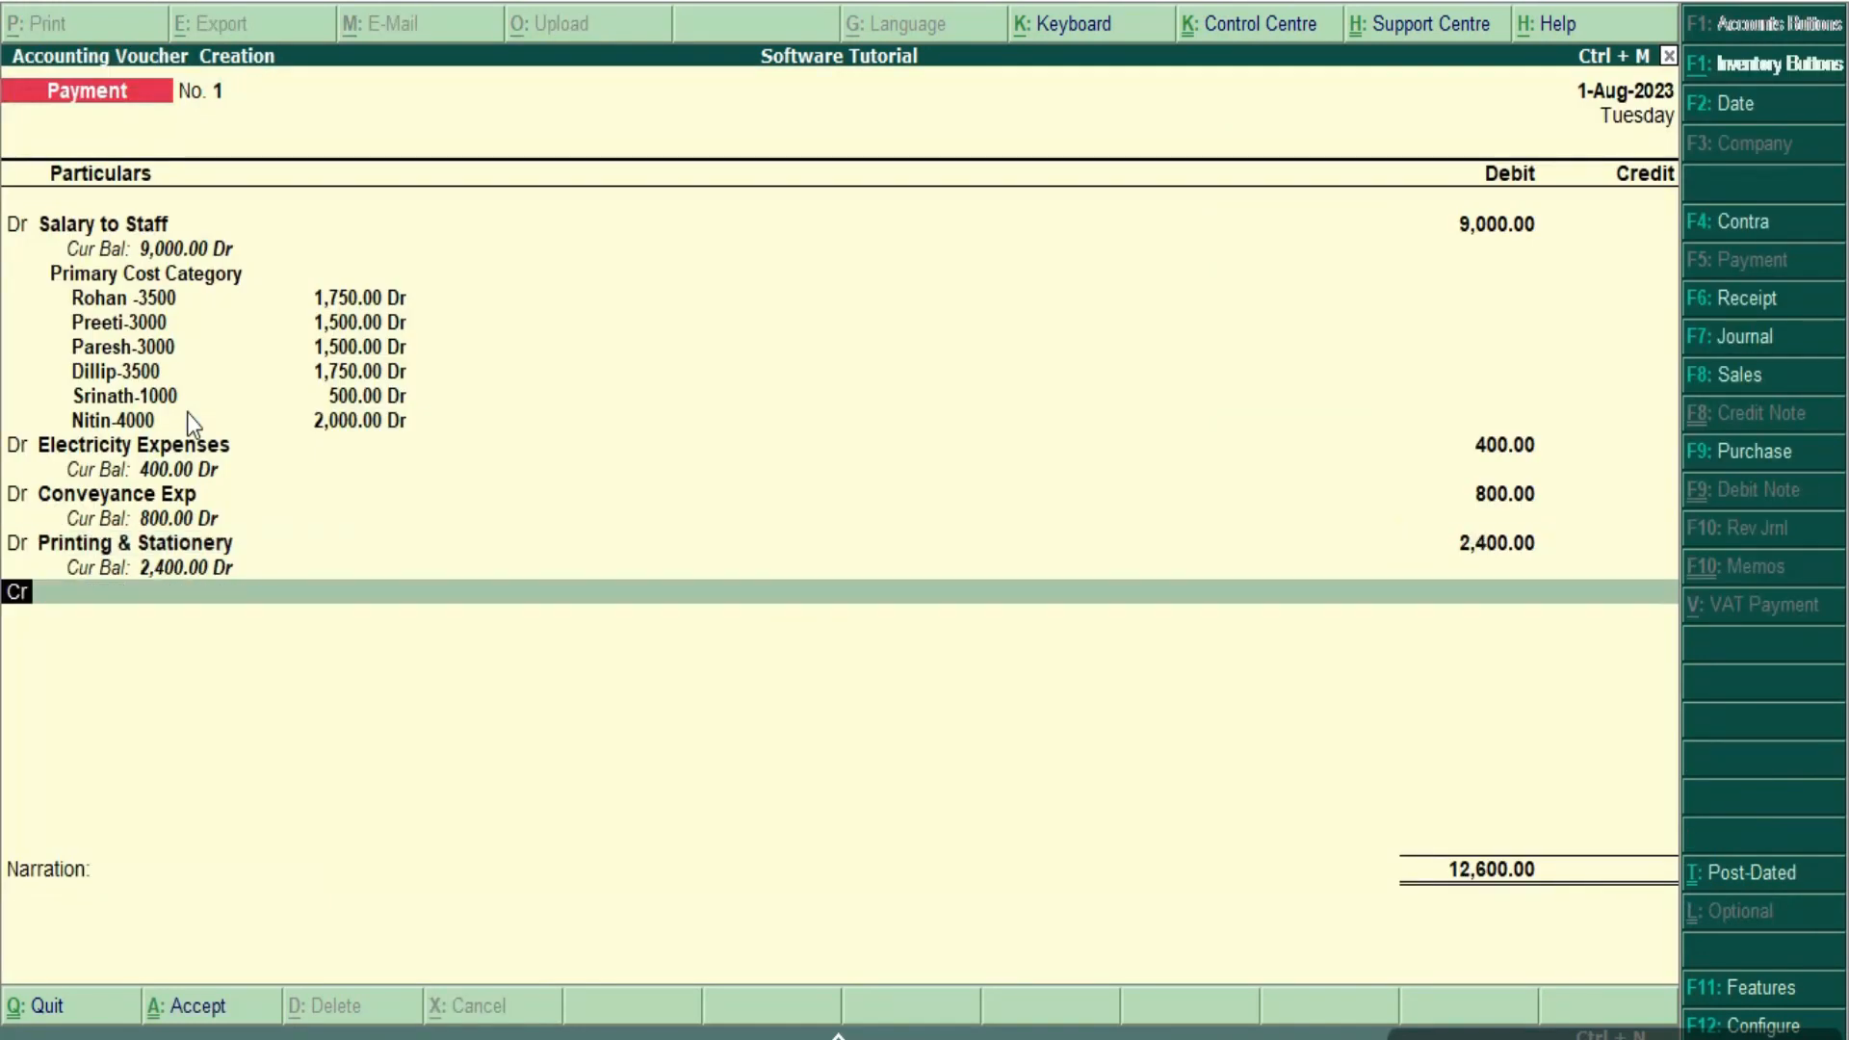
# - Credit Petty Cashier with the full 12,600 of the payment voucher
pyautogui.press('Return')
pyautogui.write('P')
pyautogui.press('Up')
pyautogui.press('Up')
pyautogui.press('Up')
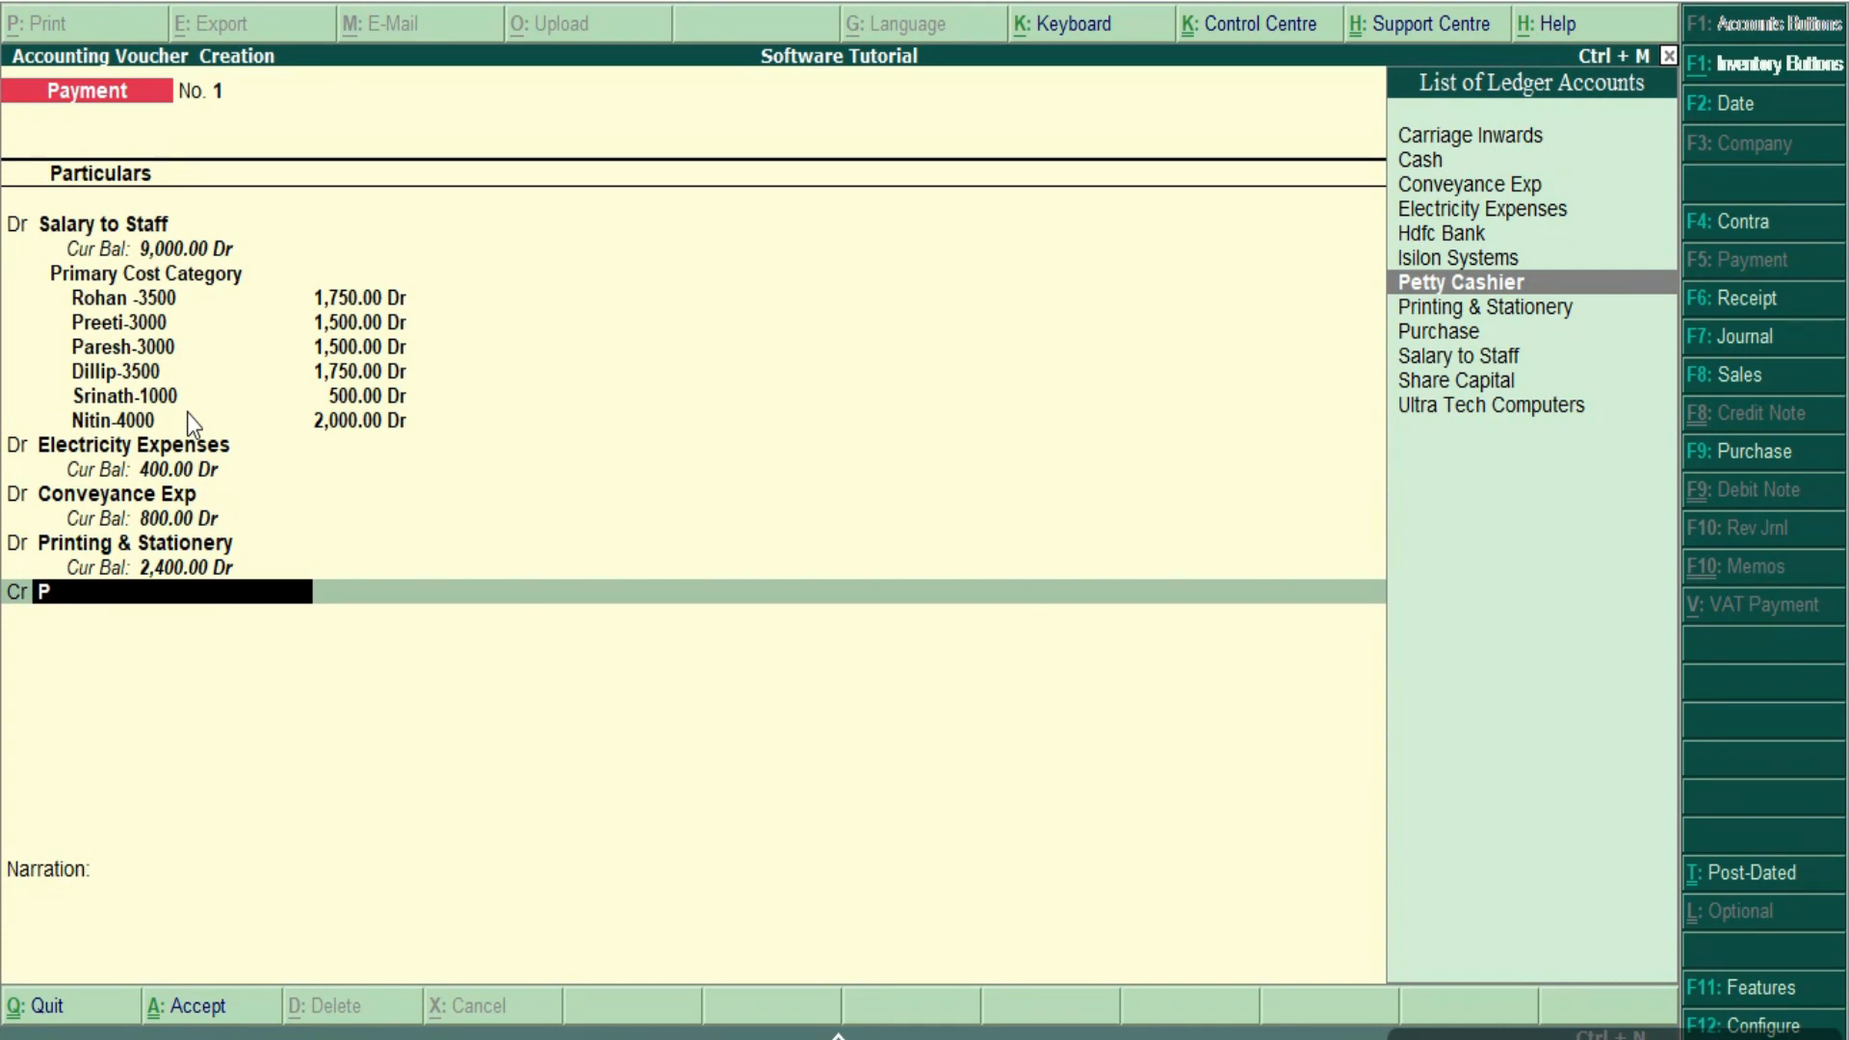
pyautogui.press('Return')
pyautogui.press('Return')
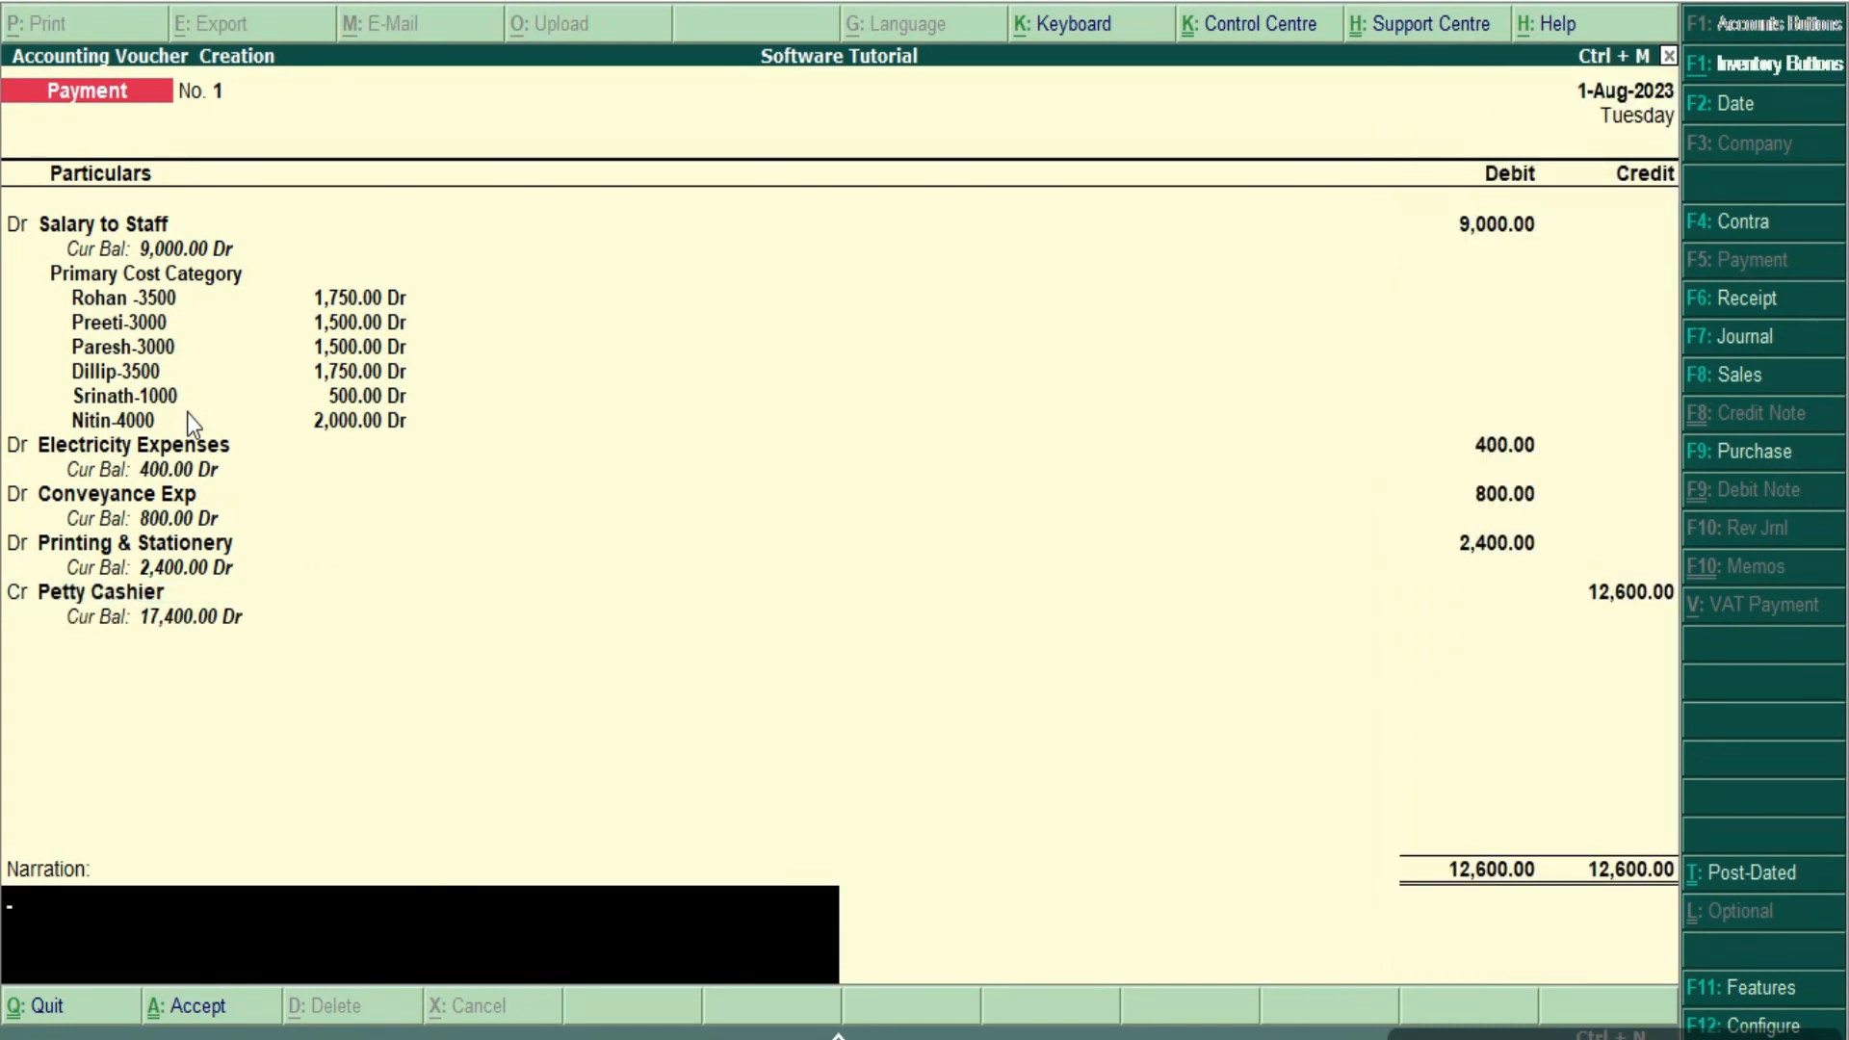
# - Save the payment voucher without a narration and reopen it for review
pyautogui.press('Return')
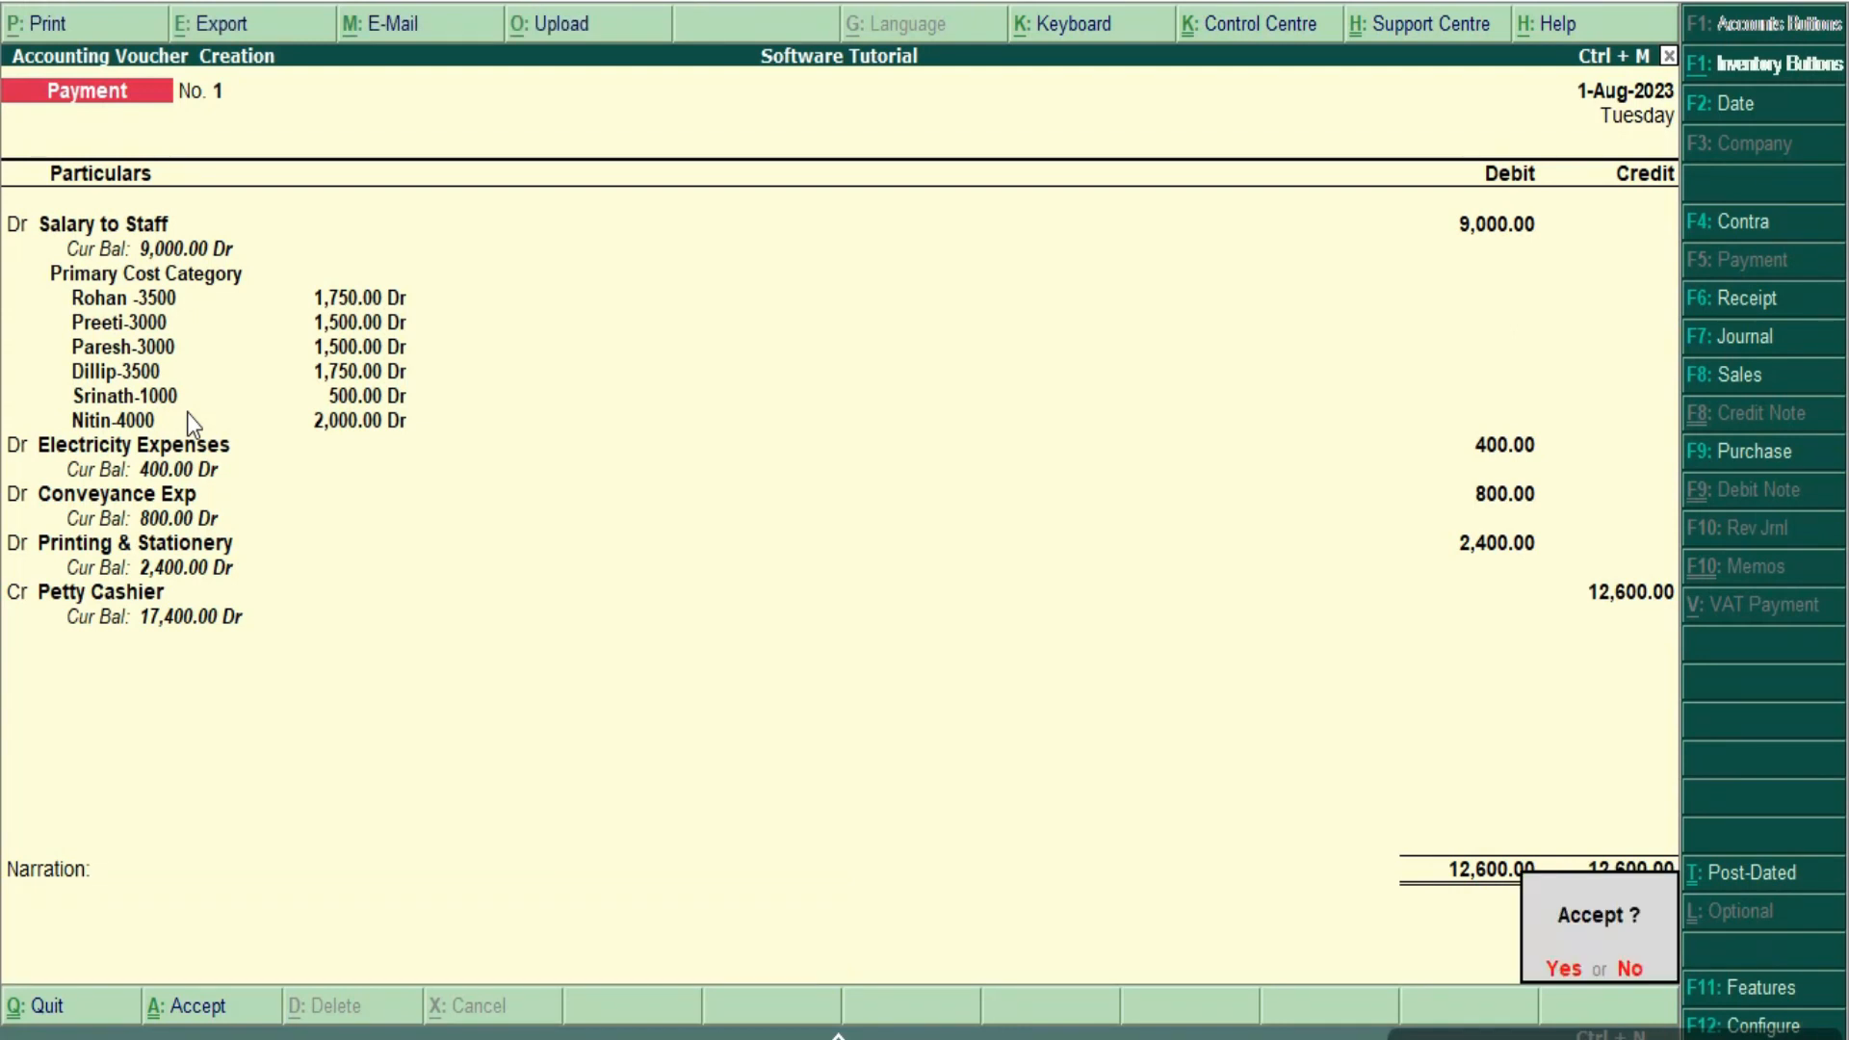
pyautogui.press('Return')
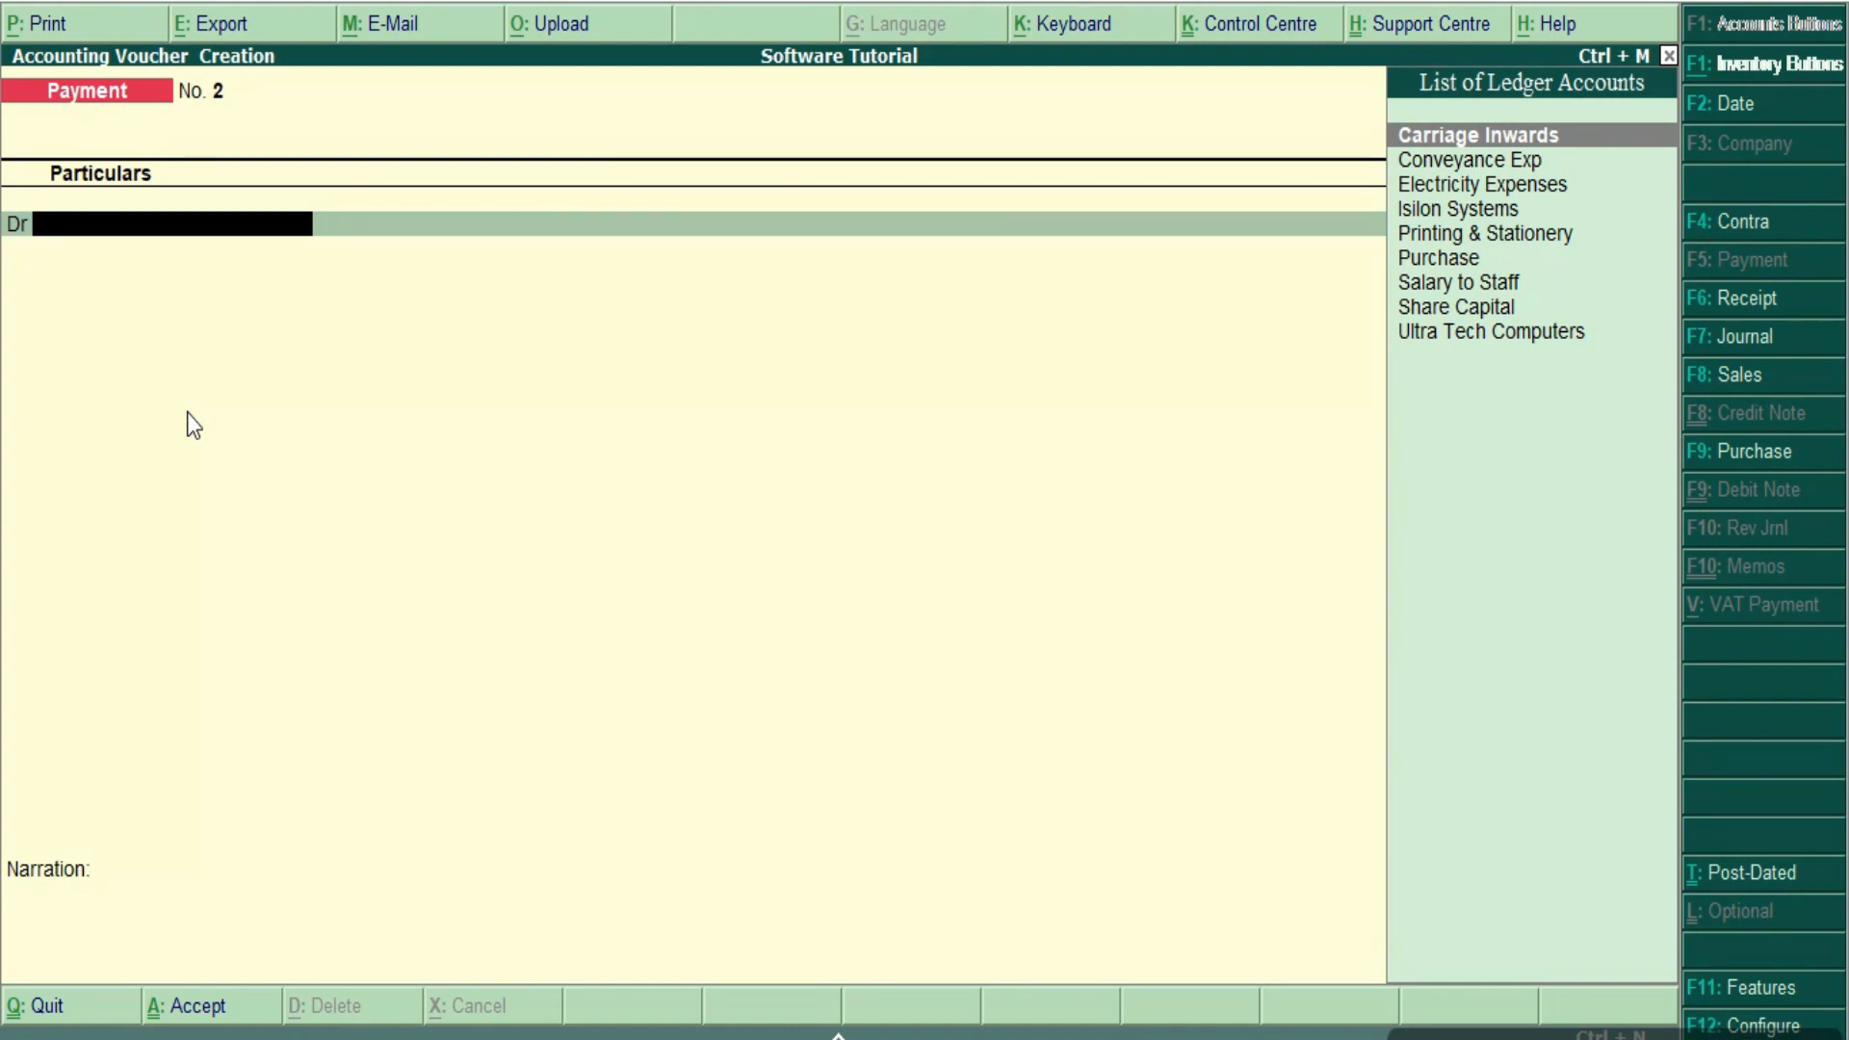
pyautogui.press('pageup')
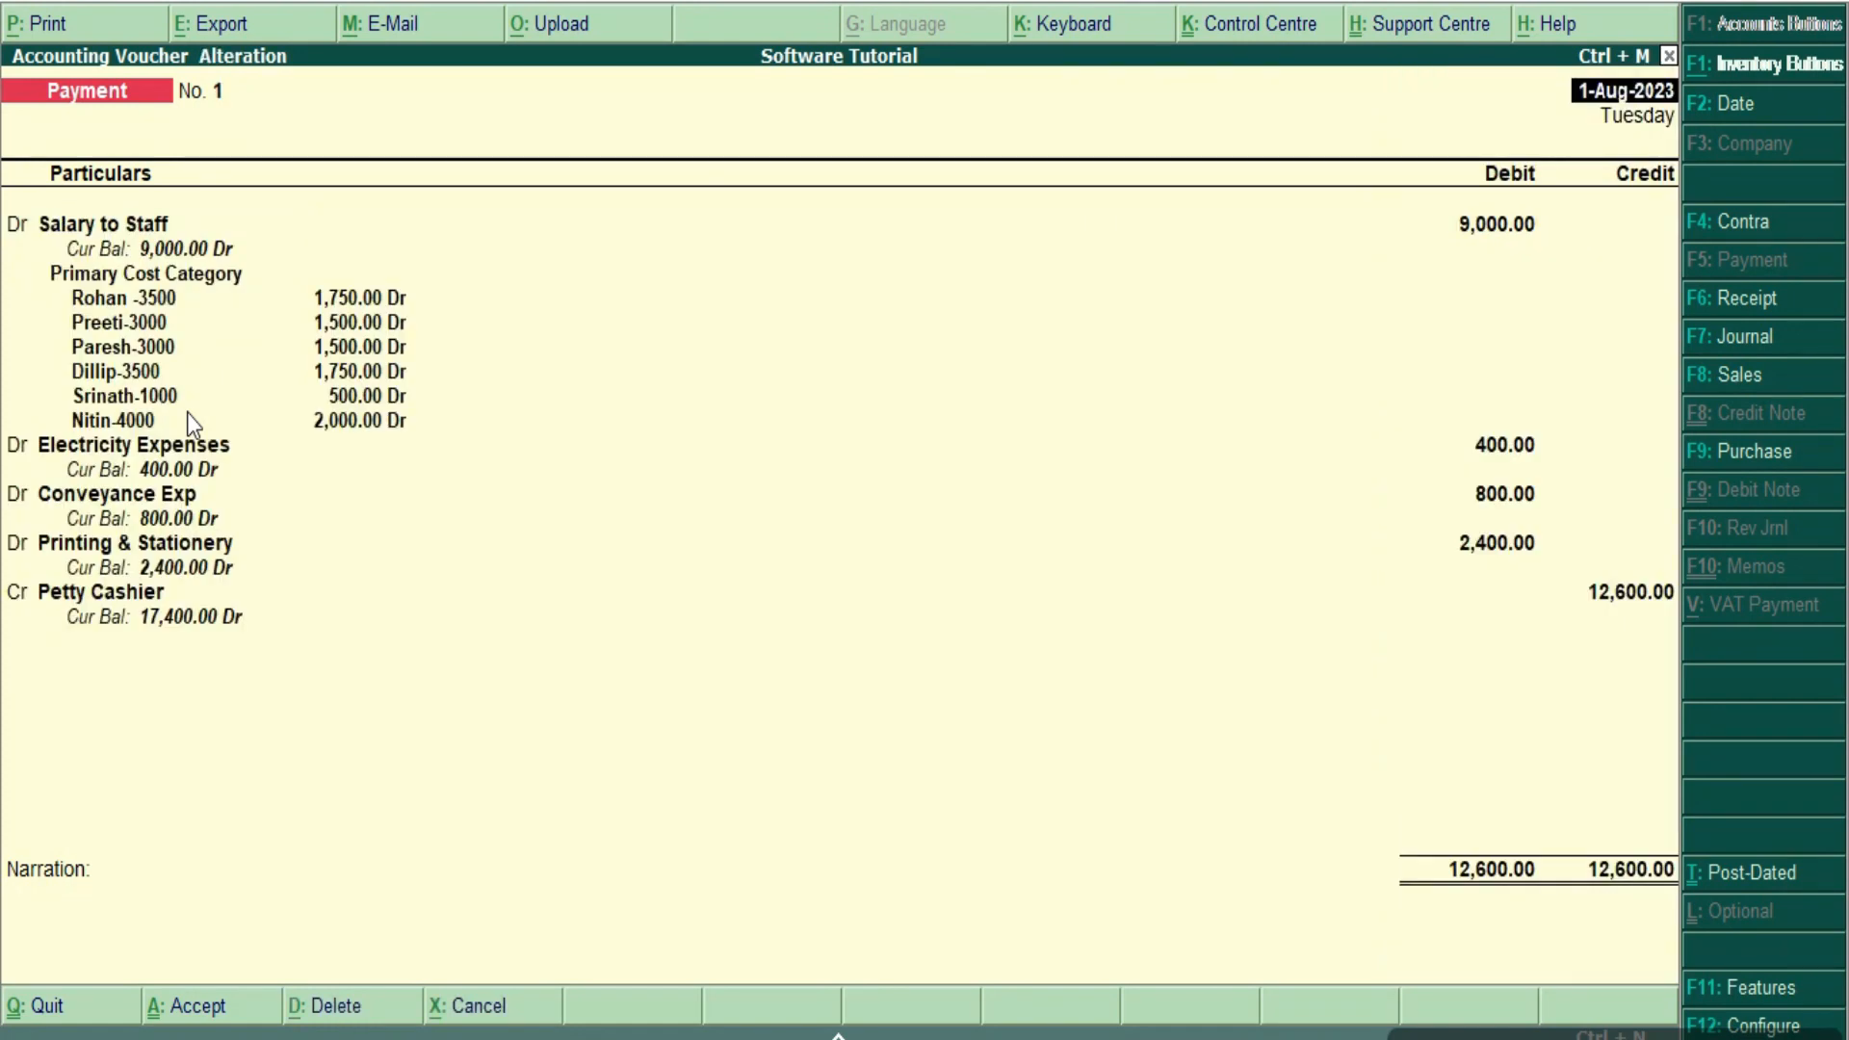